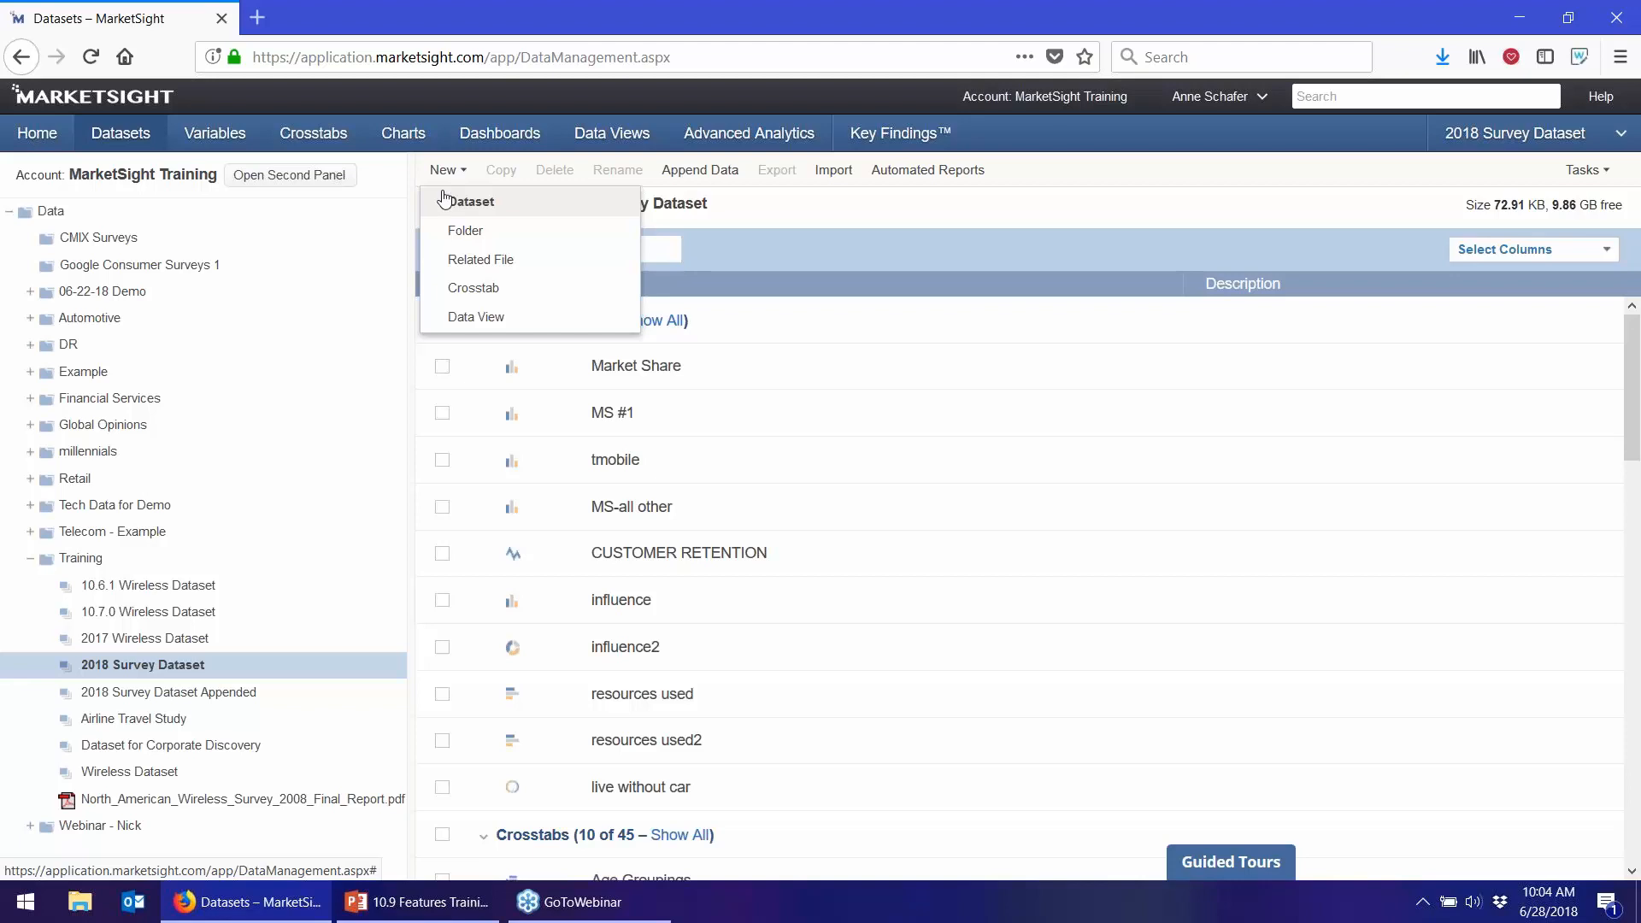
- Open Crosstab 7 from the 2018 Survey Dataset's crosstabs in the editor
click(312, 132)
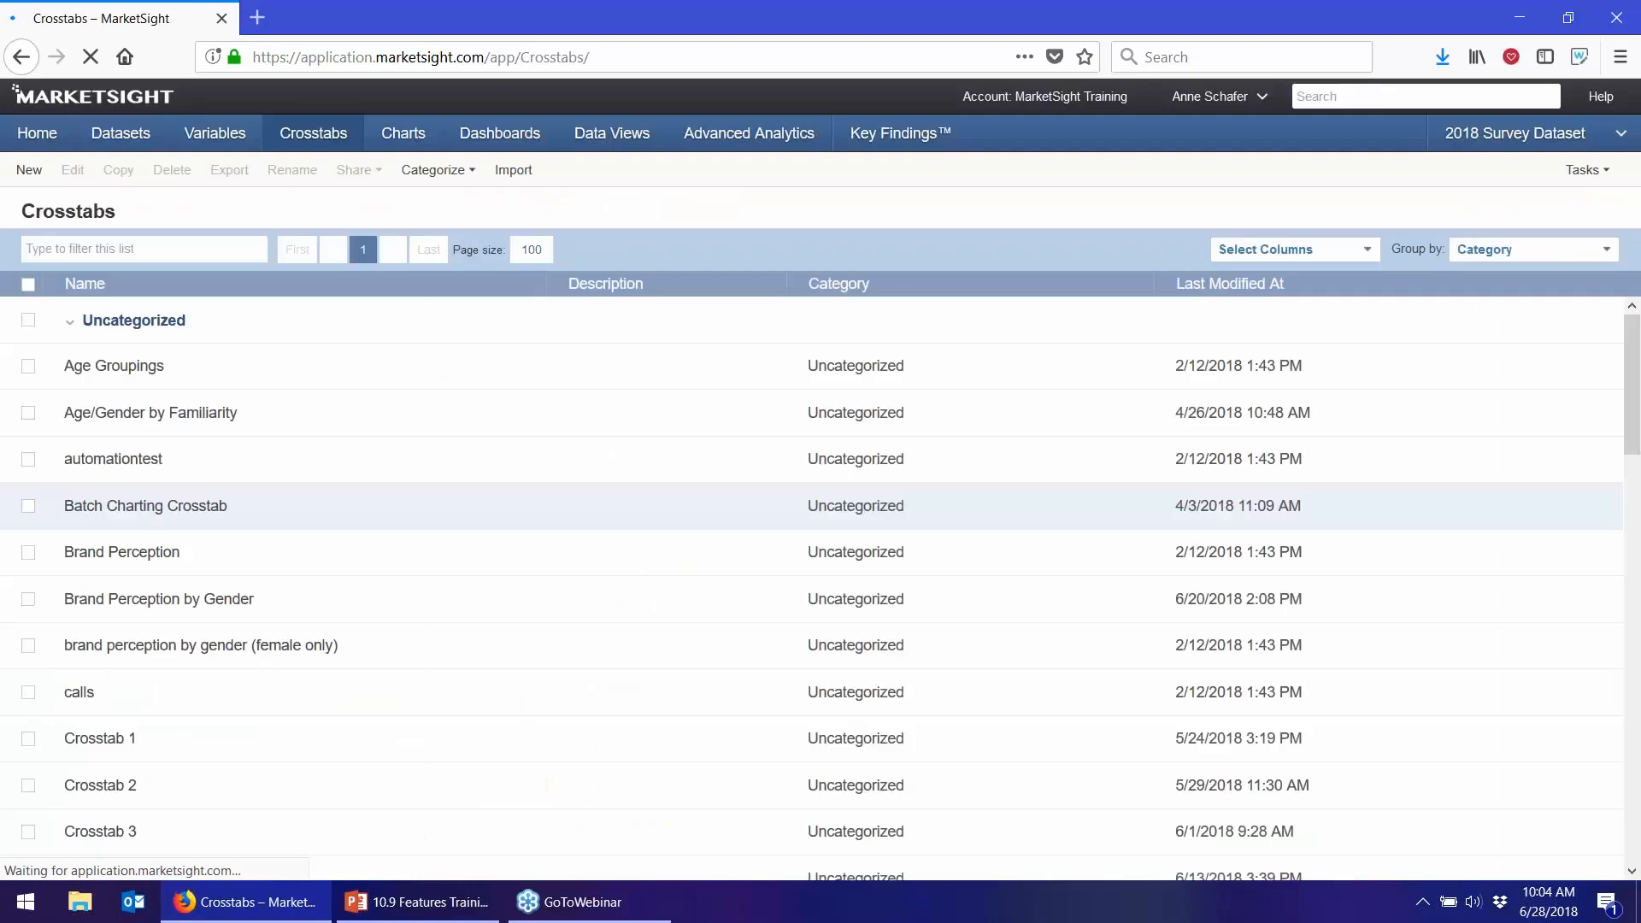
scroll(157, 695, down, 5)
click(129, 561)
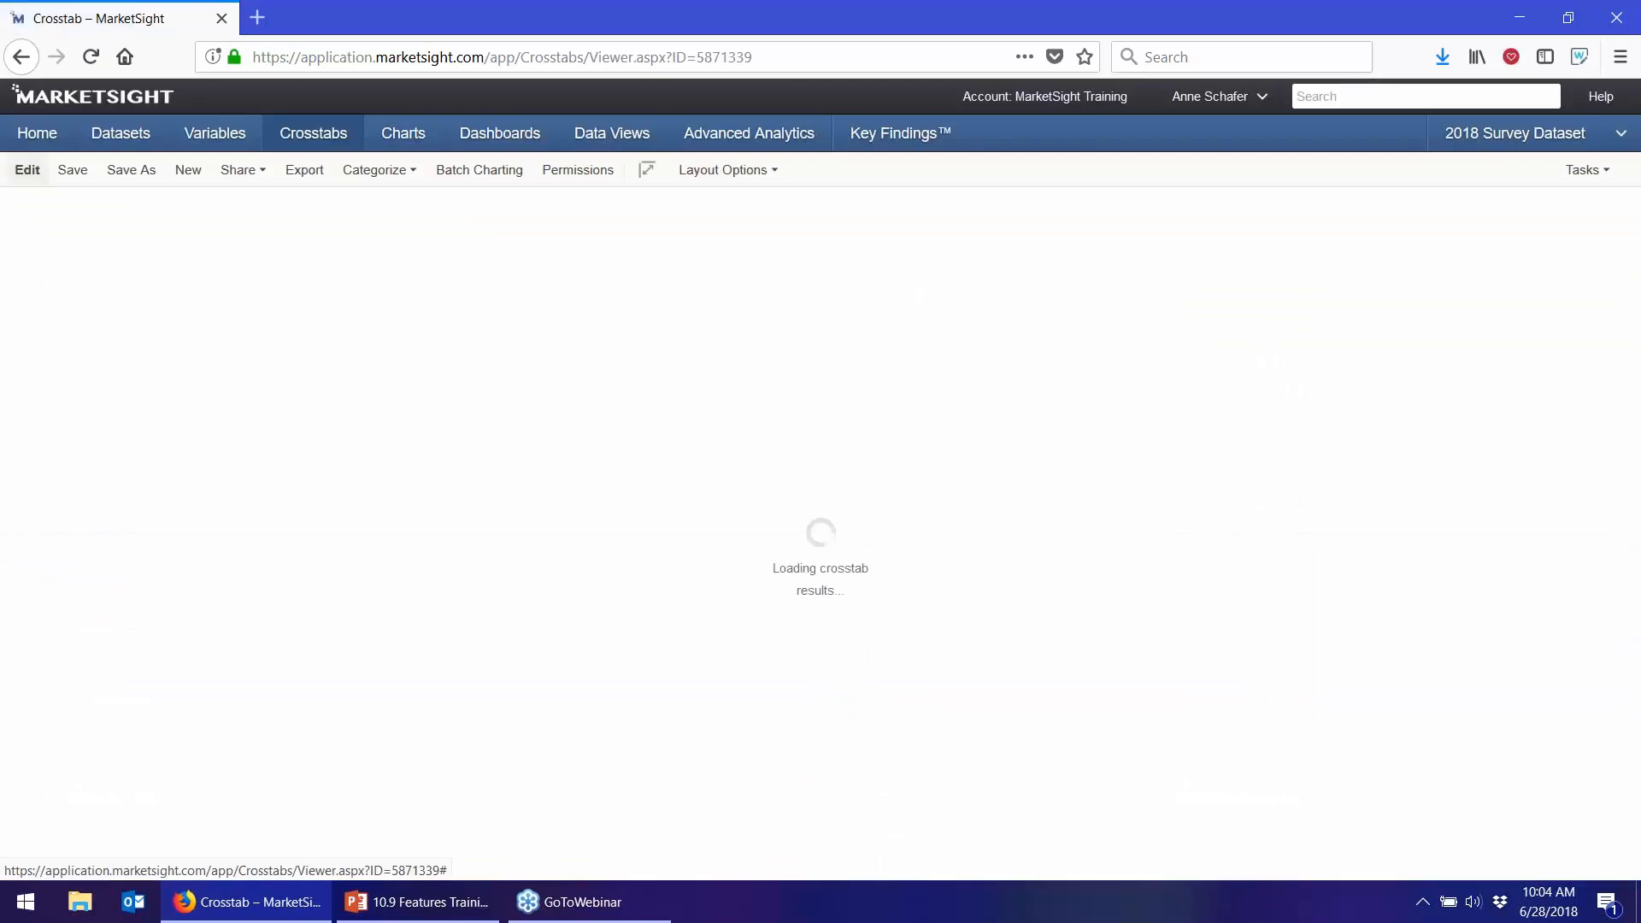
click(28, 170)
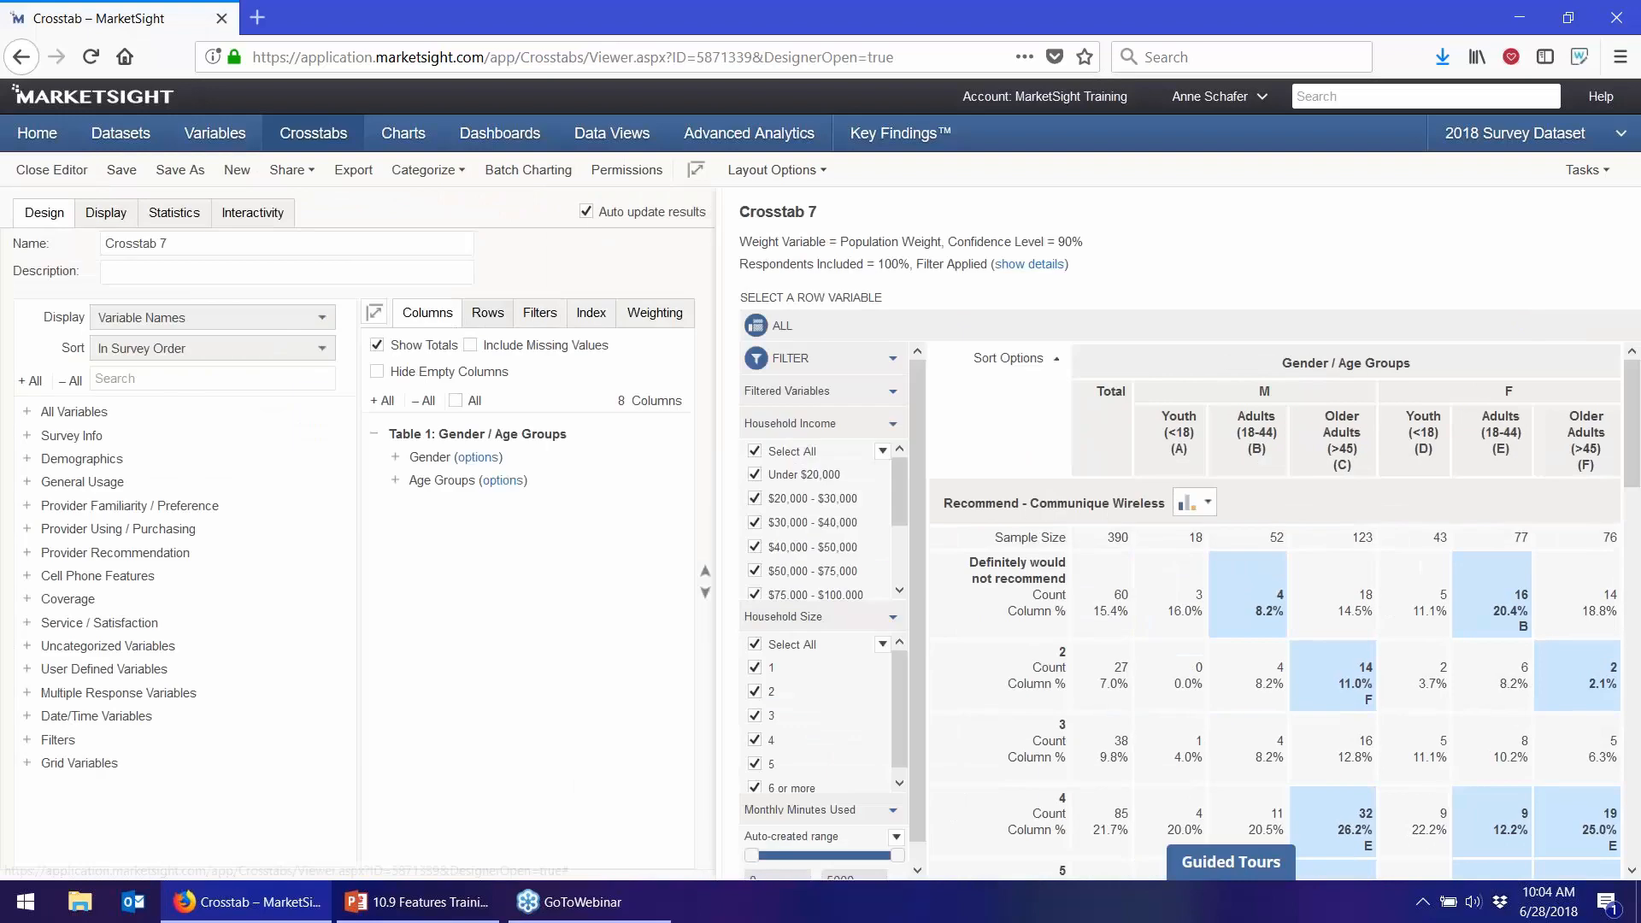
- Add Standard Error to the Communique Wireless row's calculations, apply them to the Yello and Tower Wireless rows, and close the editor
click(488, 313)
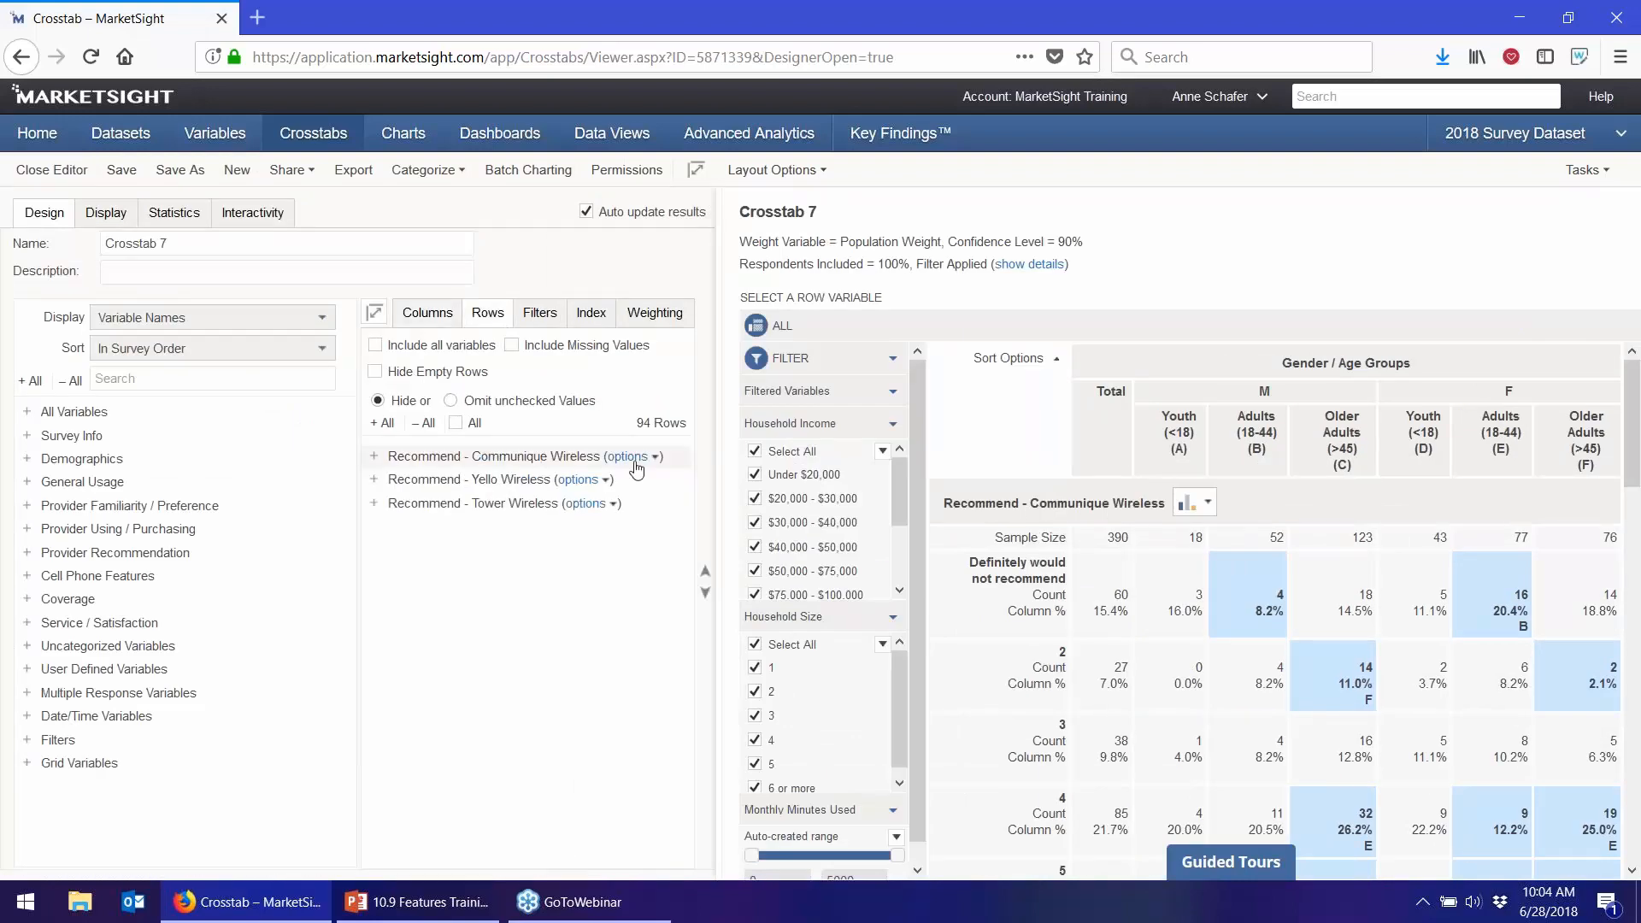
click(635, 462)
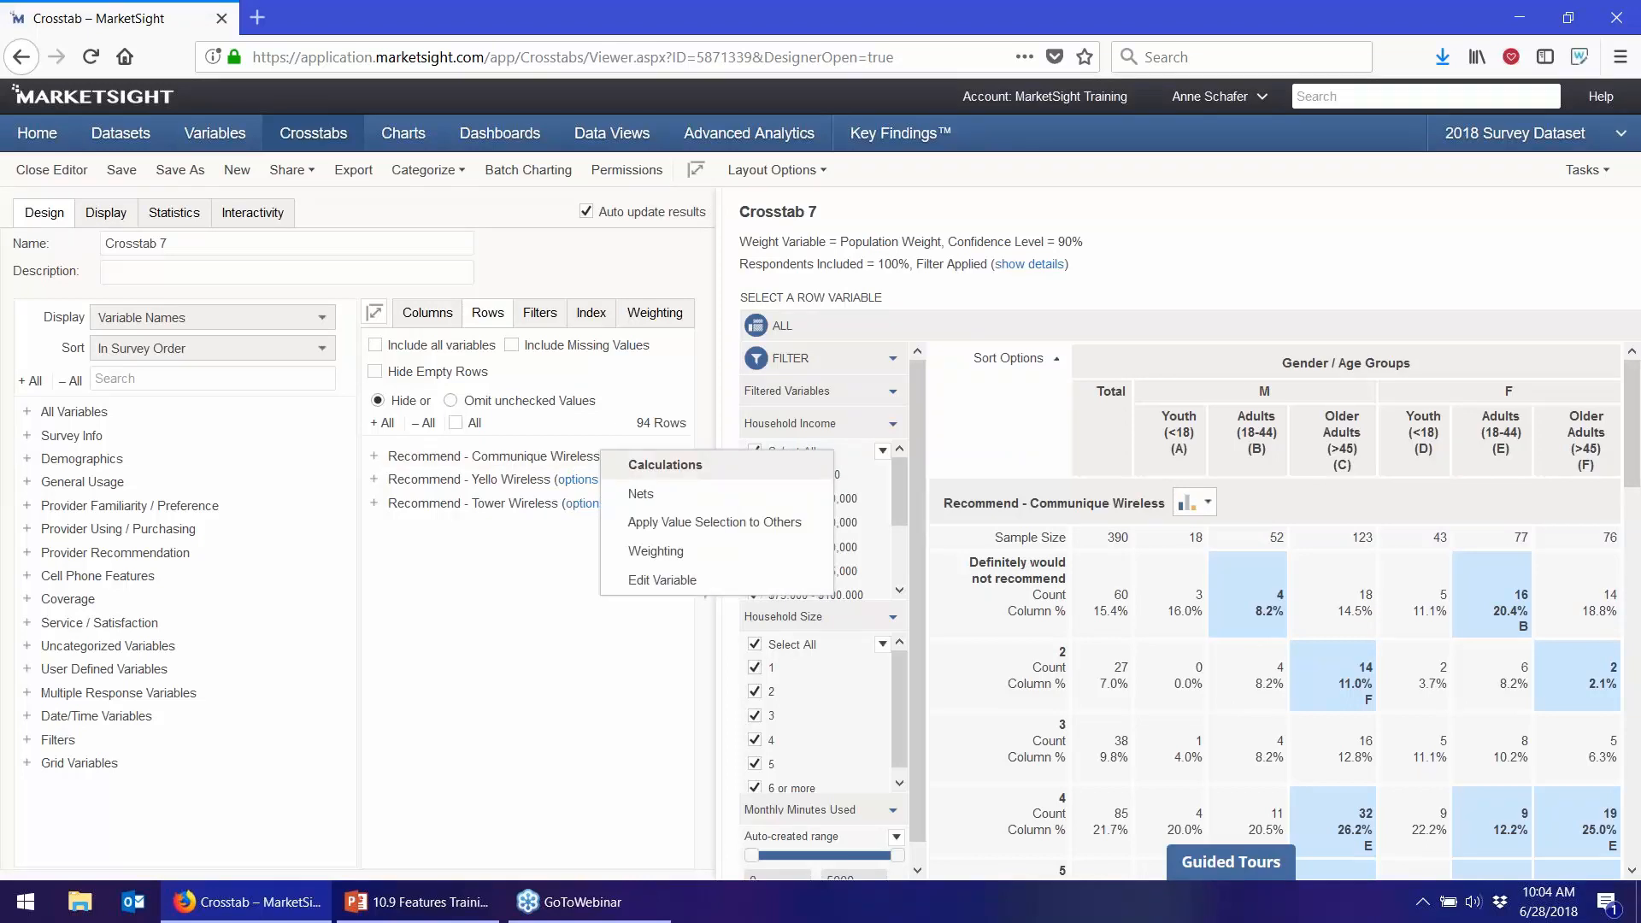
click(663, 464)
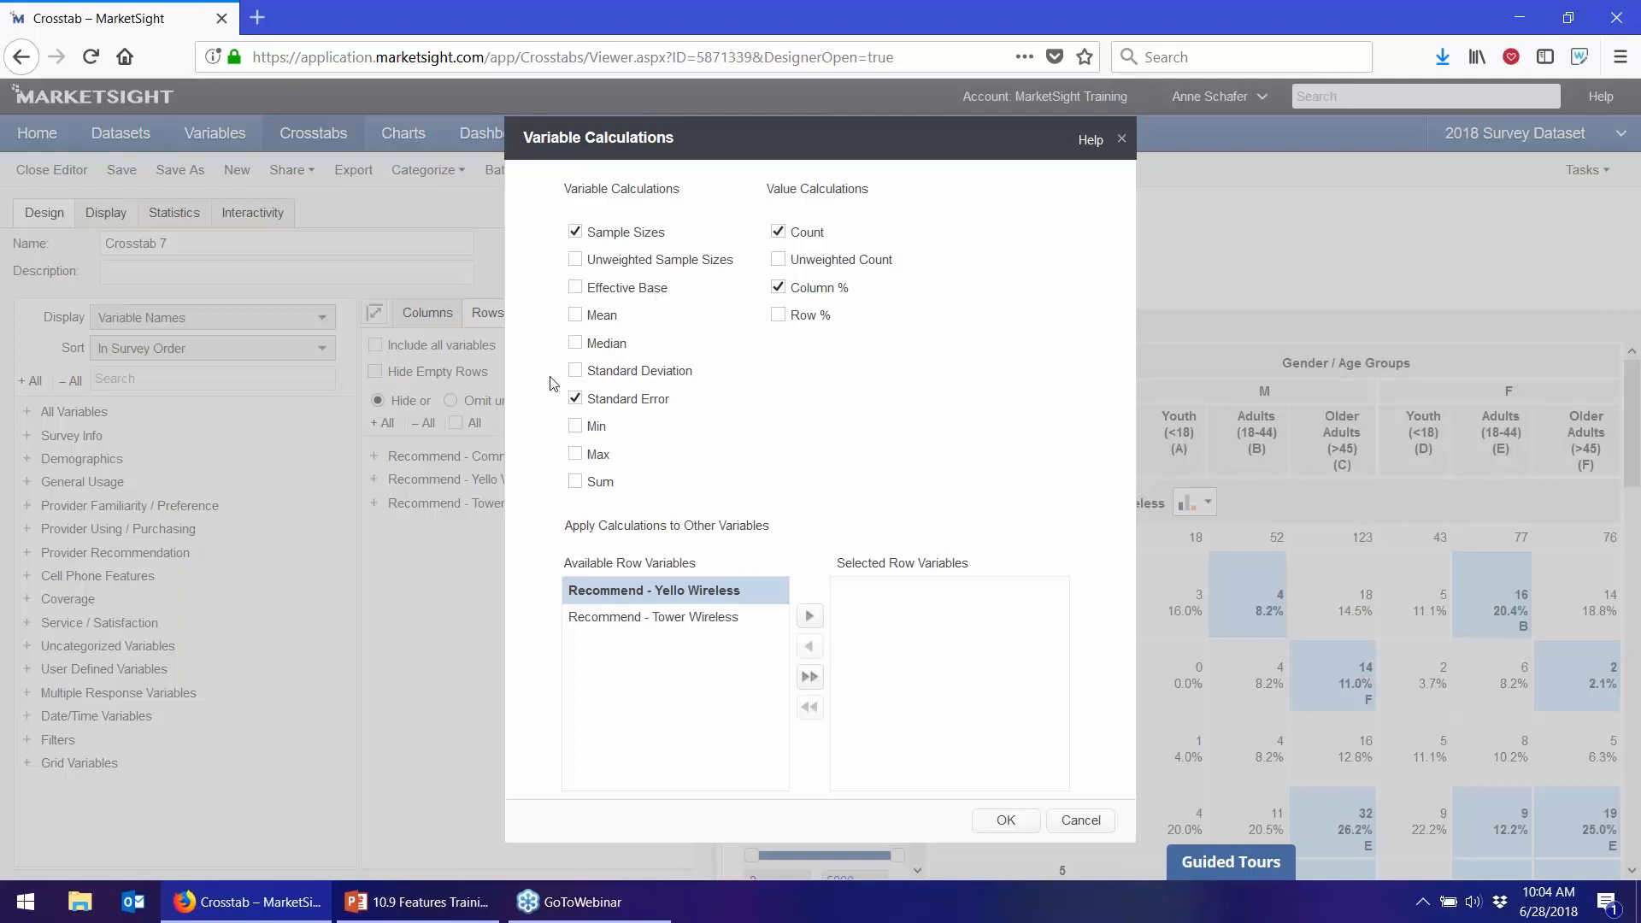
click(811, 618)
click(812, 621)
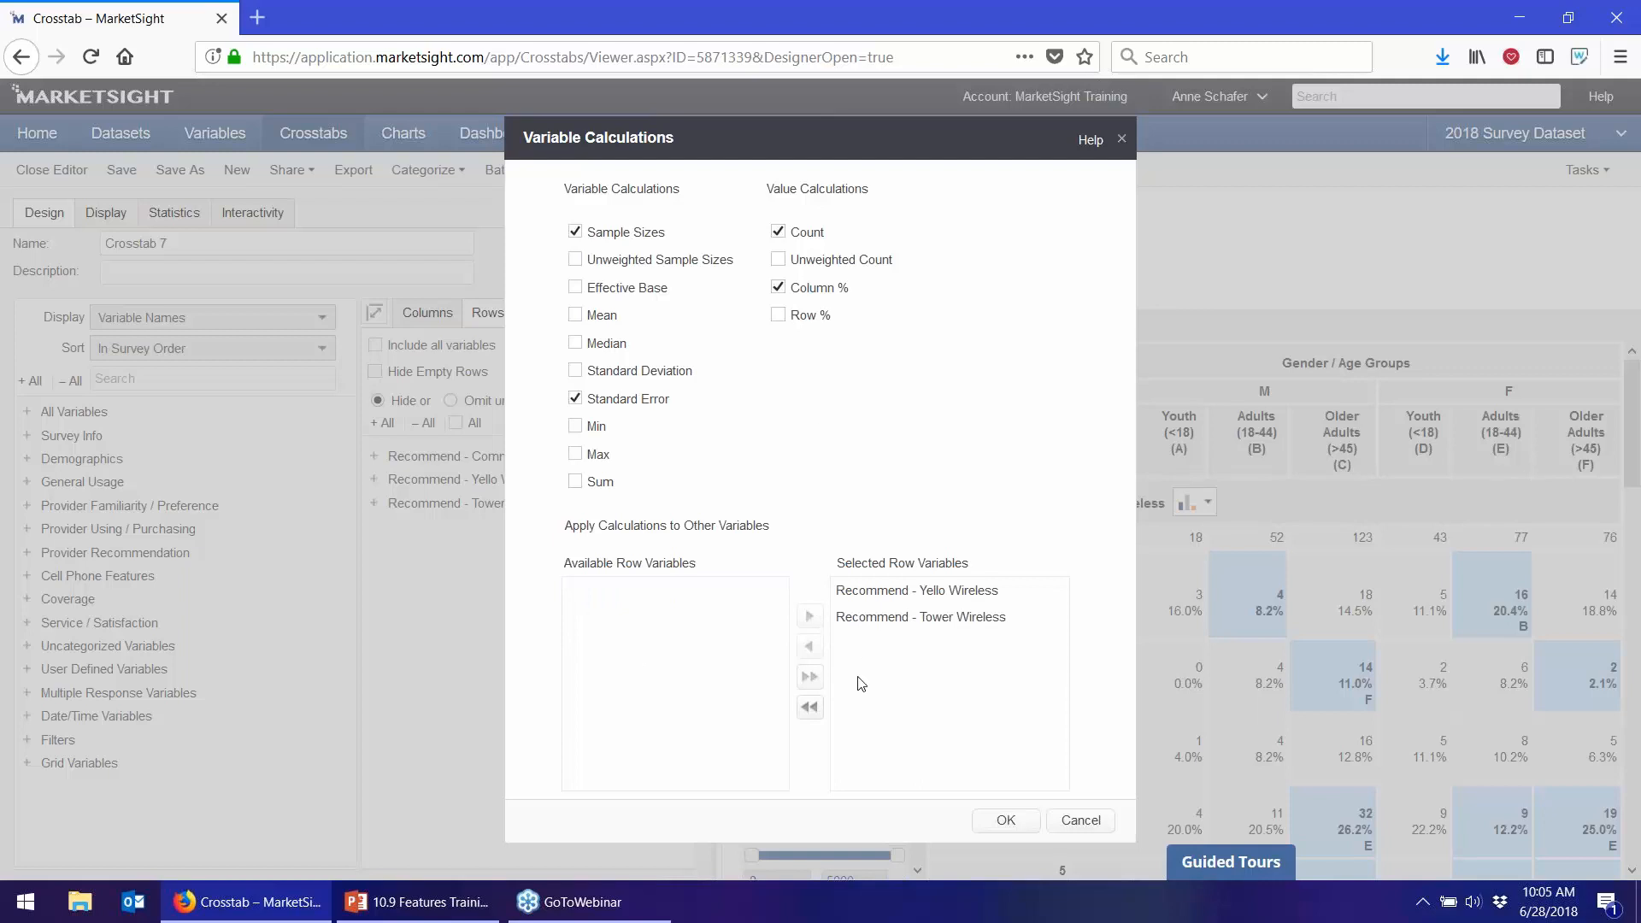
click(993, 820)
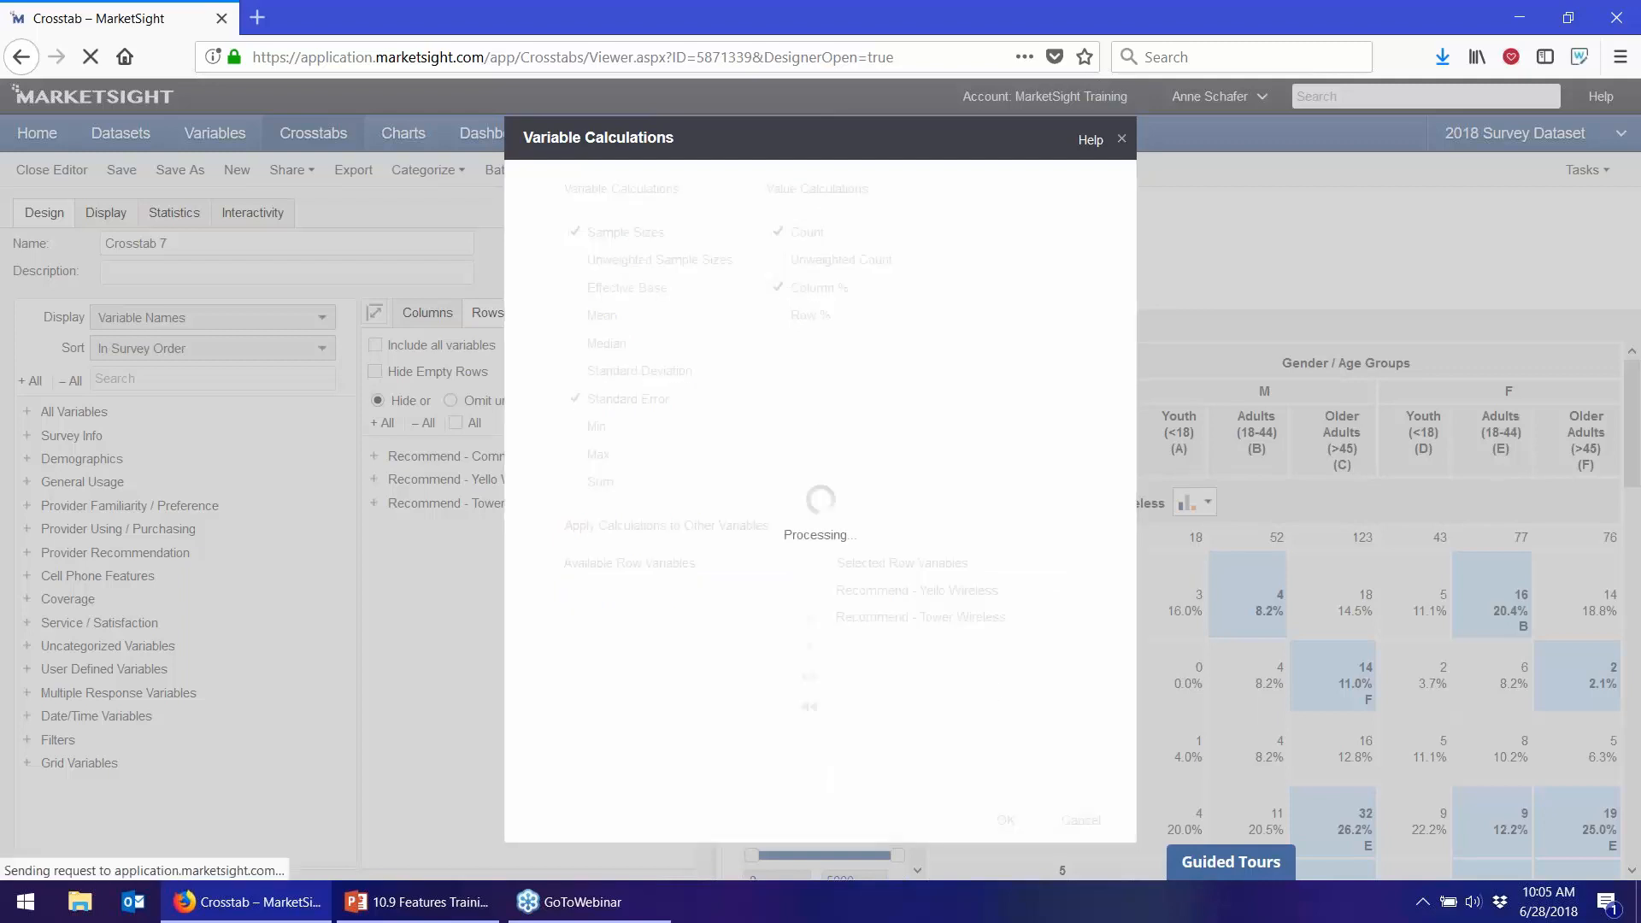
scroll(1051, 674, down, 5)
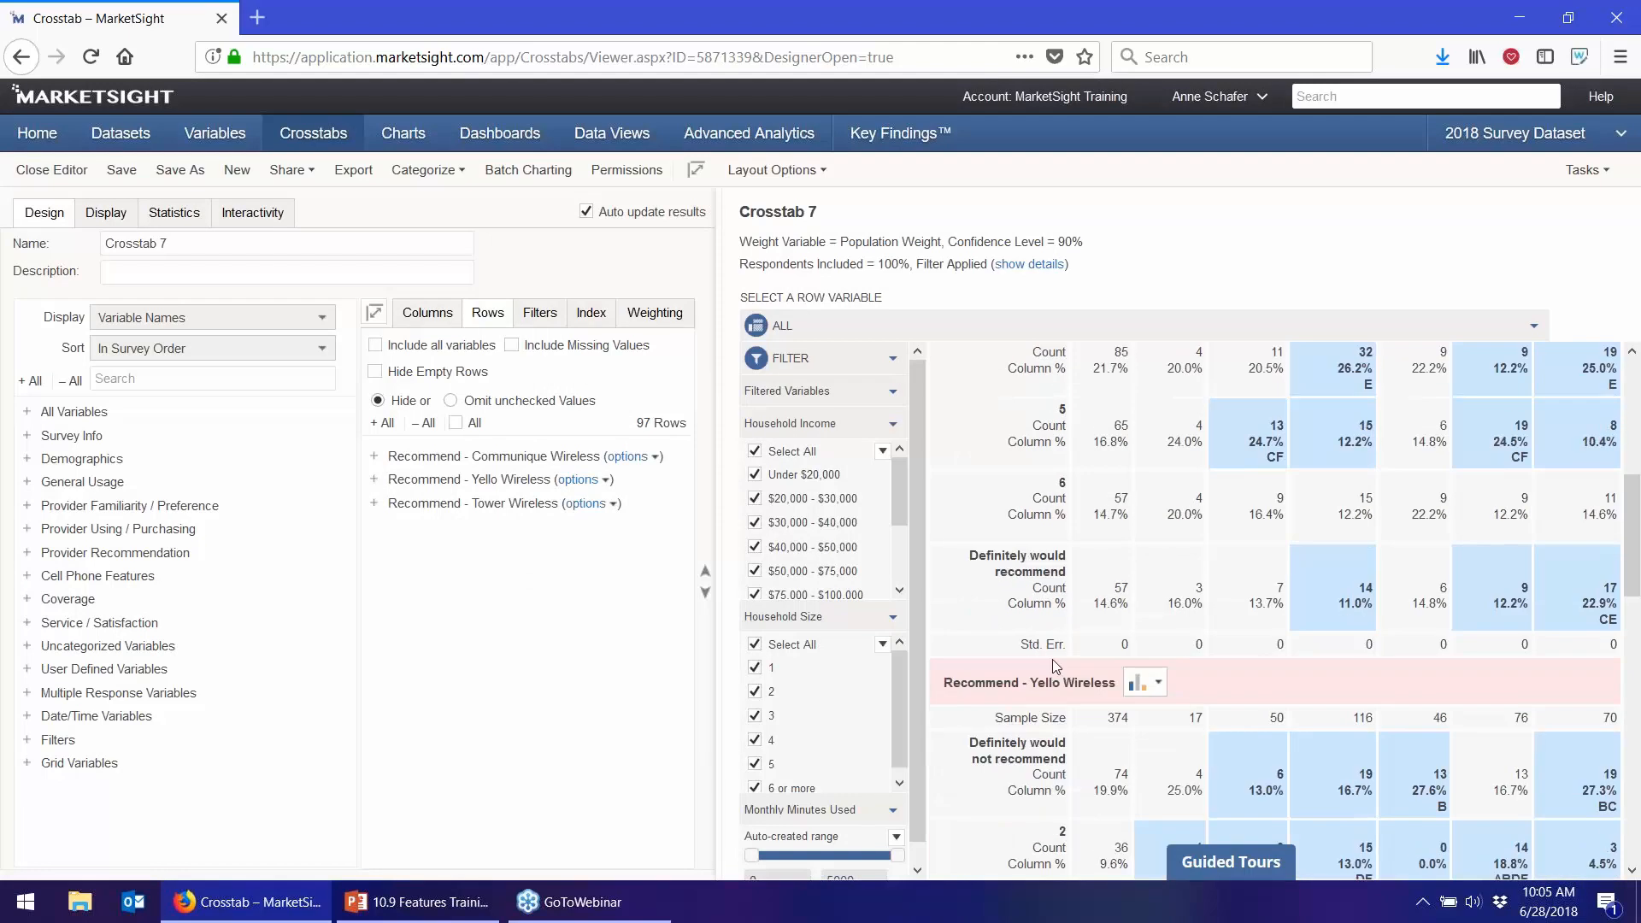
mouse_move(1054, 666)
scroll(1052, 659, up, 5)
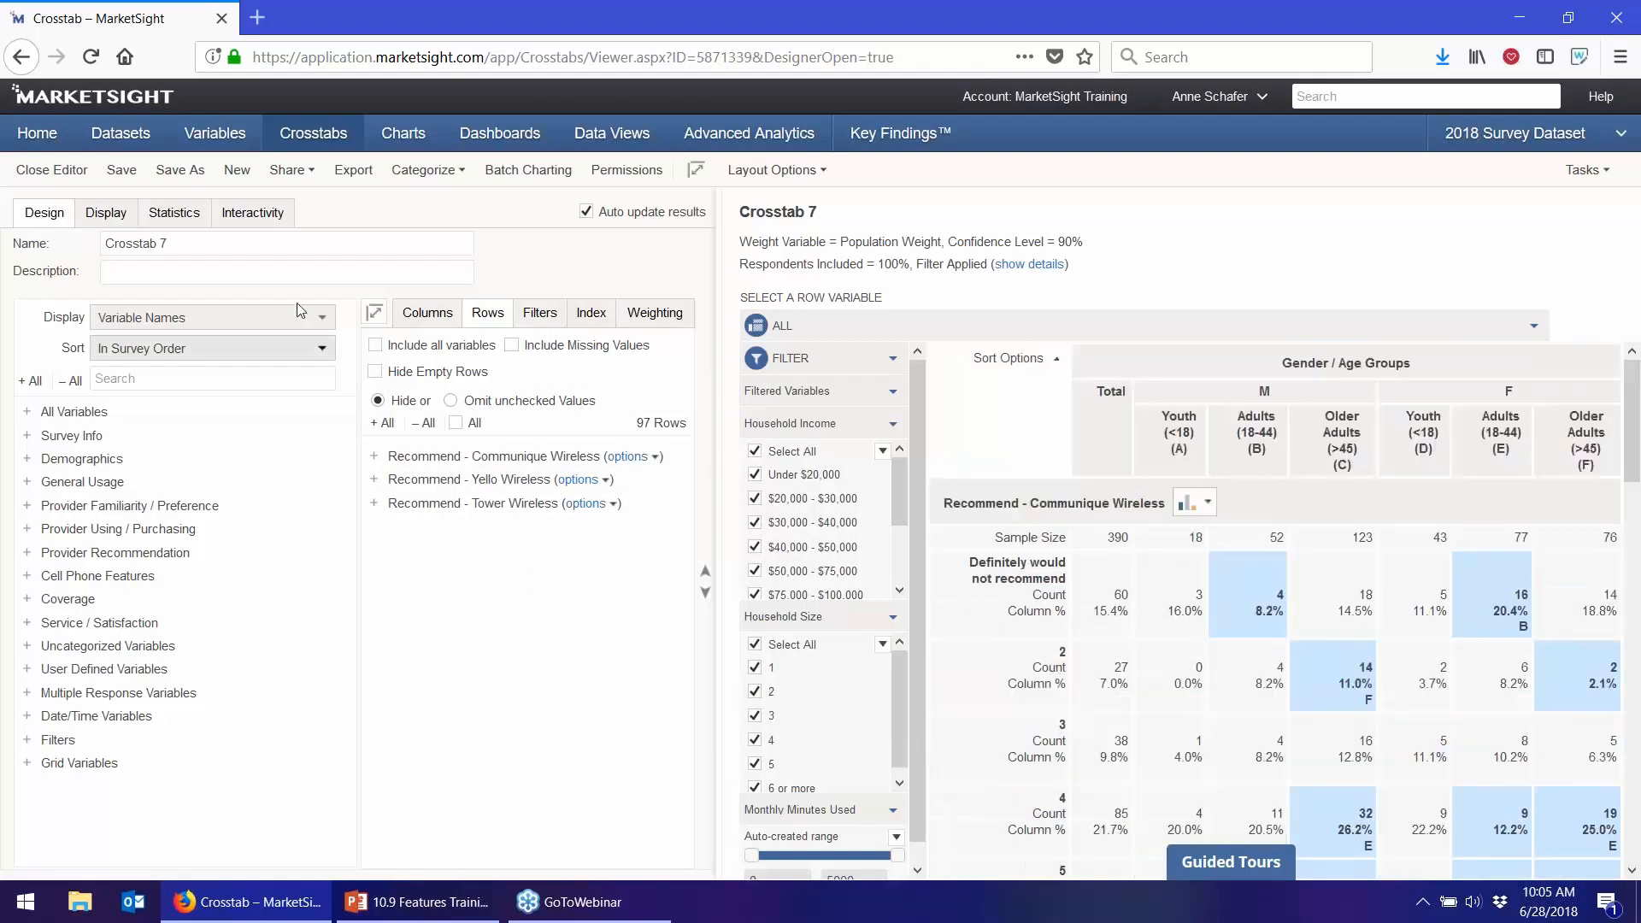
click(64, 171)
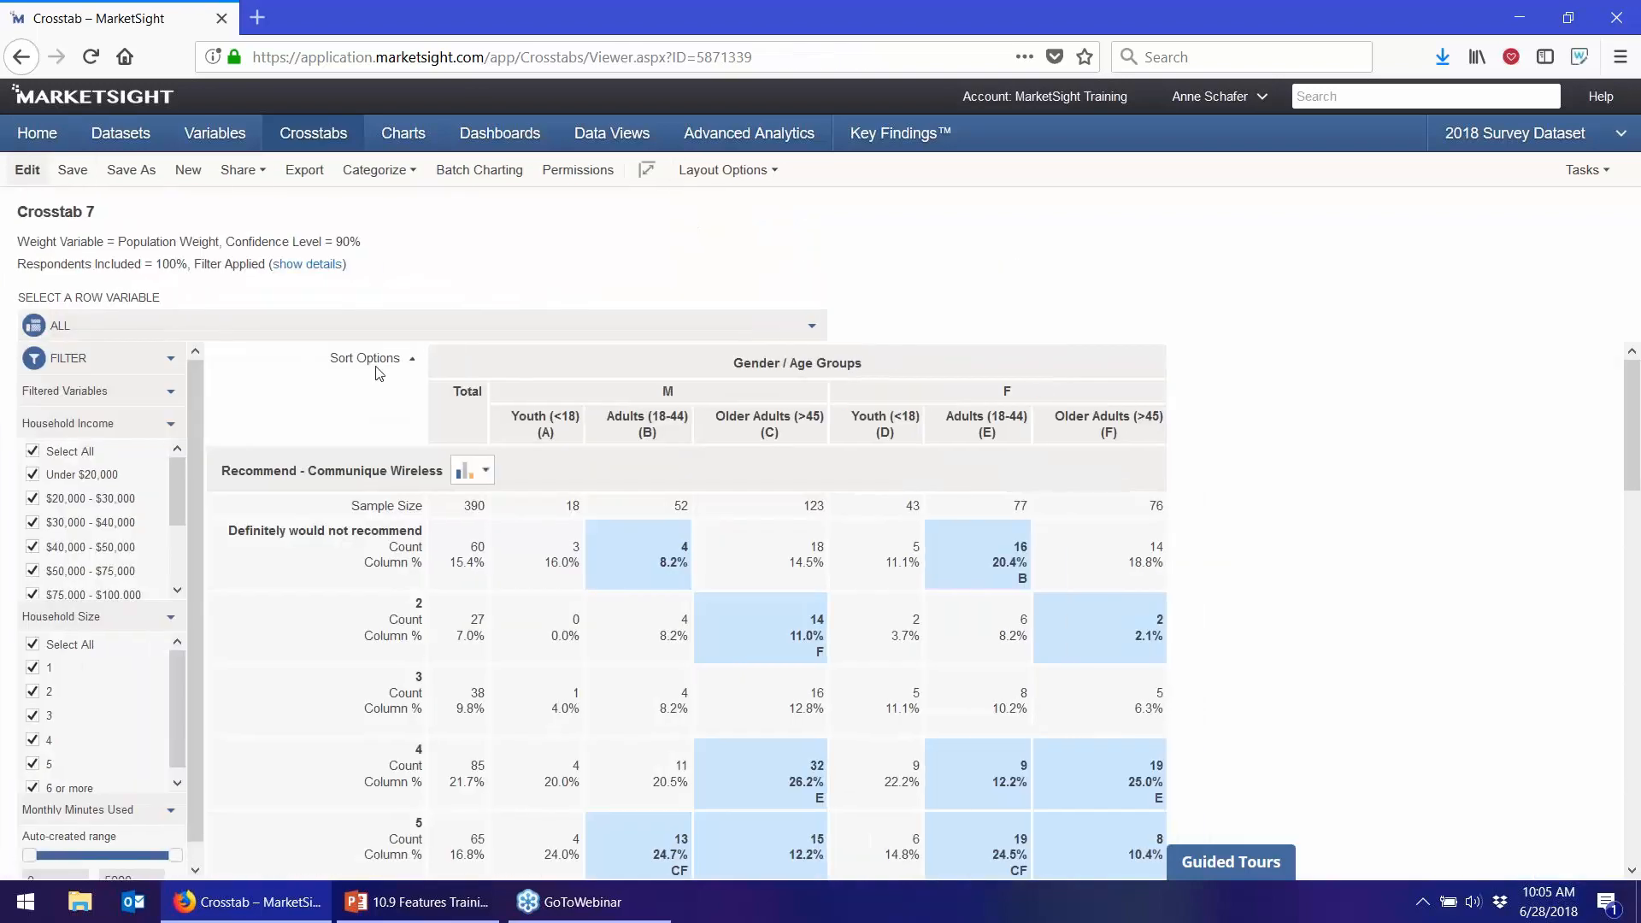
- Sort the values within variables by Total (Gender / Age Groups) on Column % in descending order
click(375, 365)
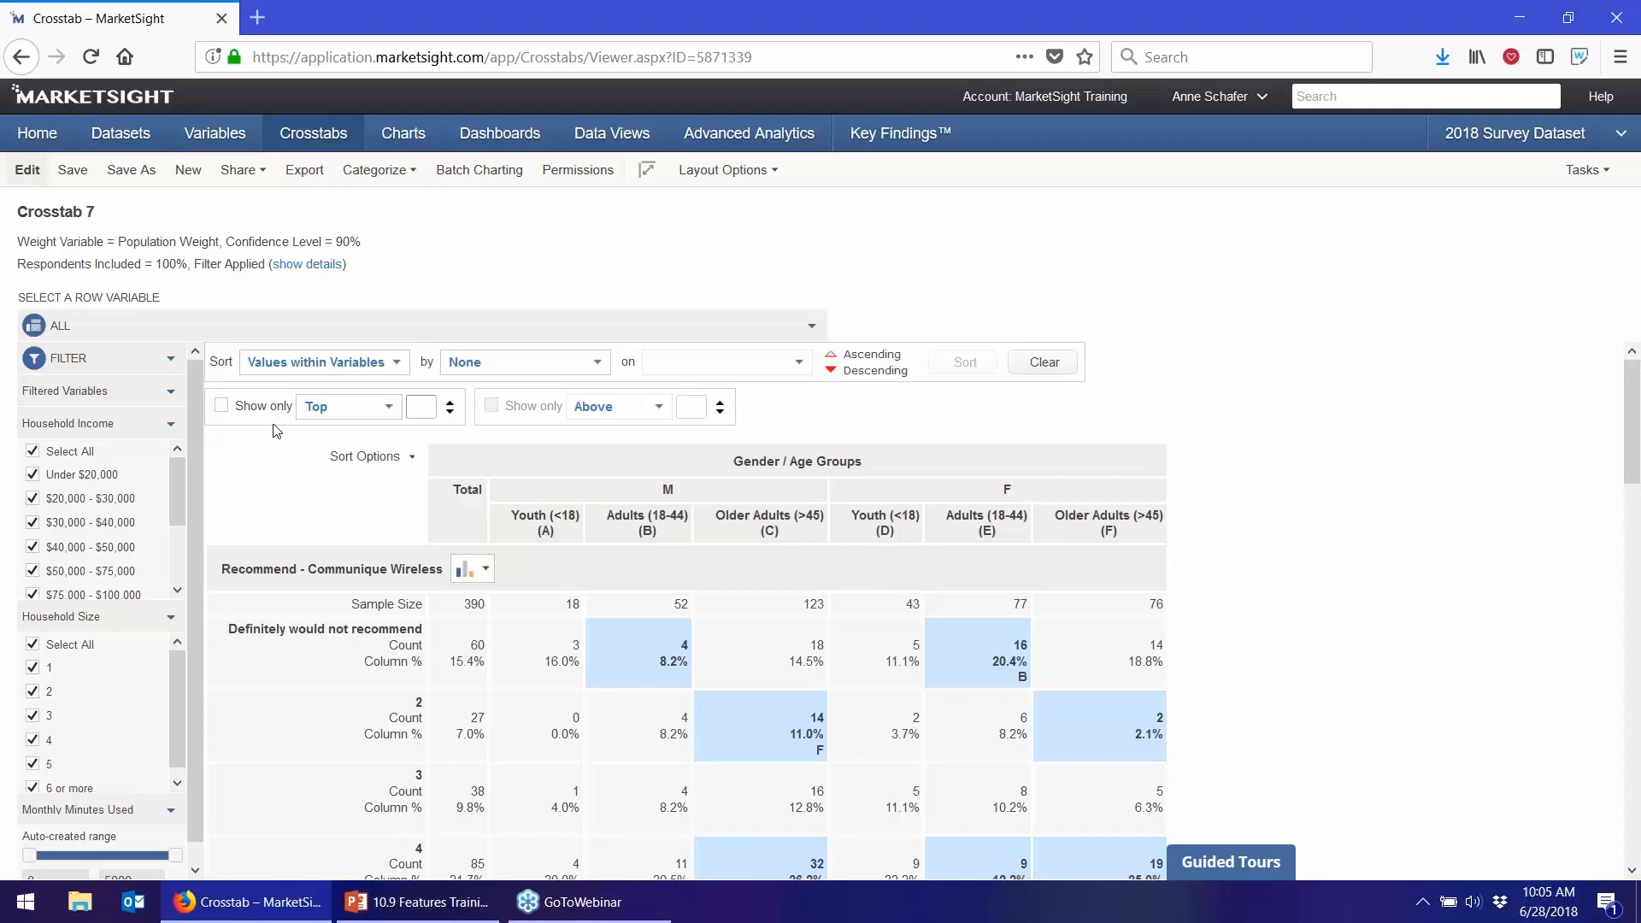
click(369, 366)
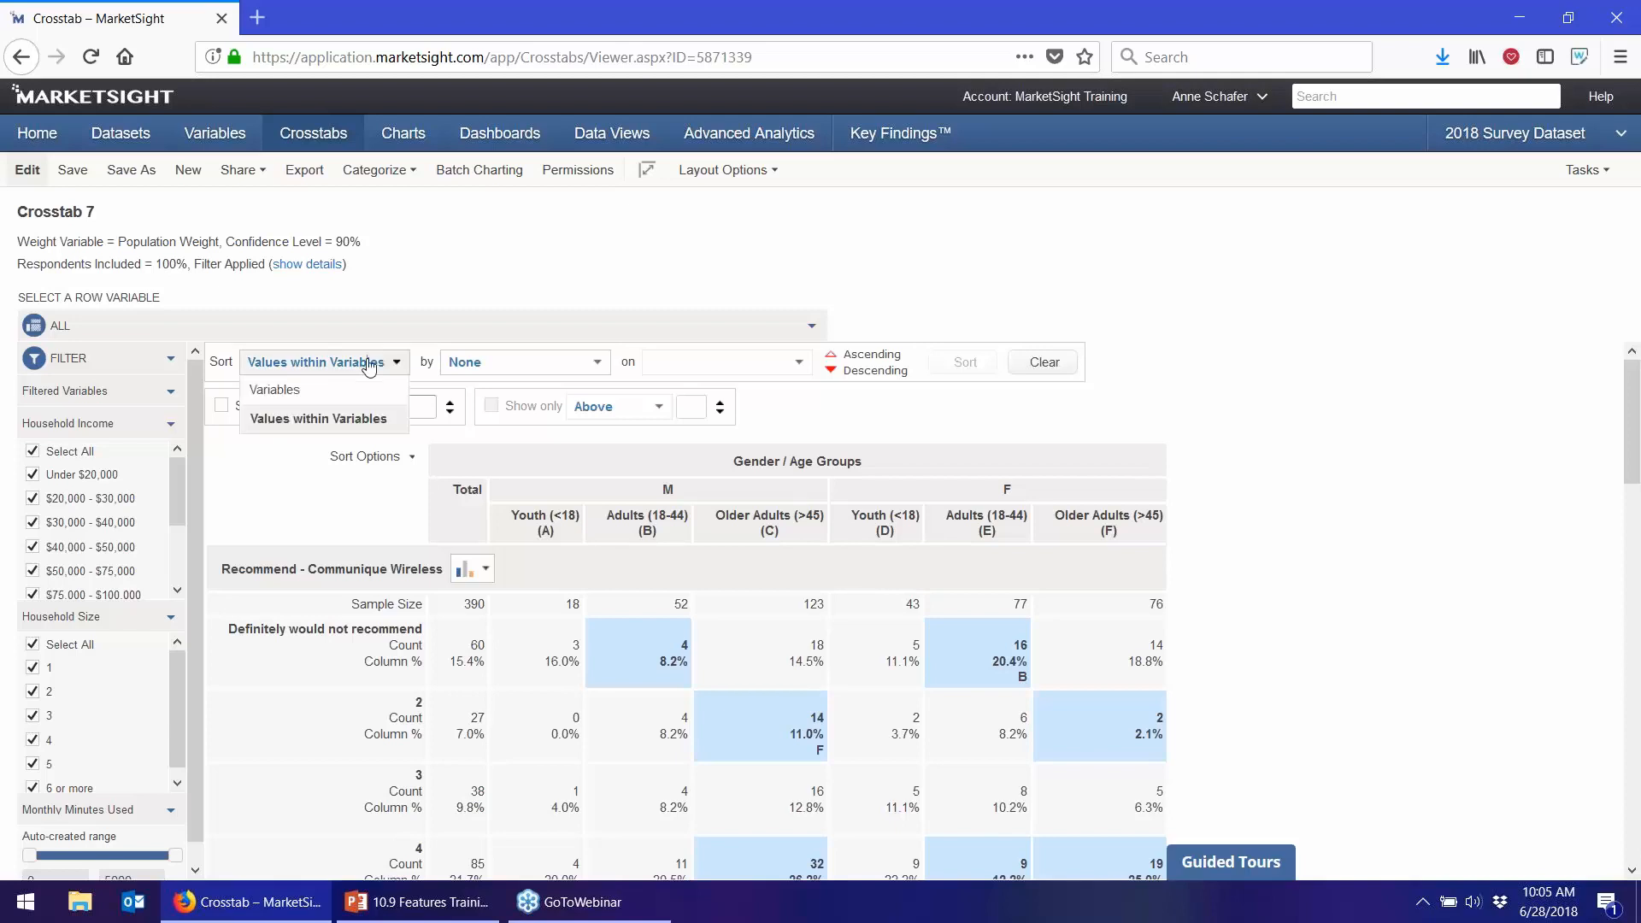
click(350, 419)
click(586, 364)
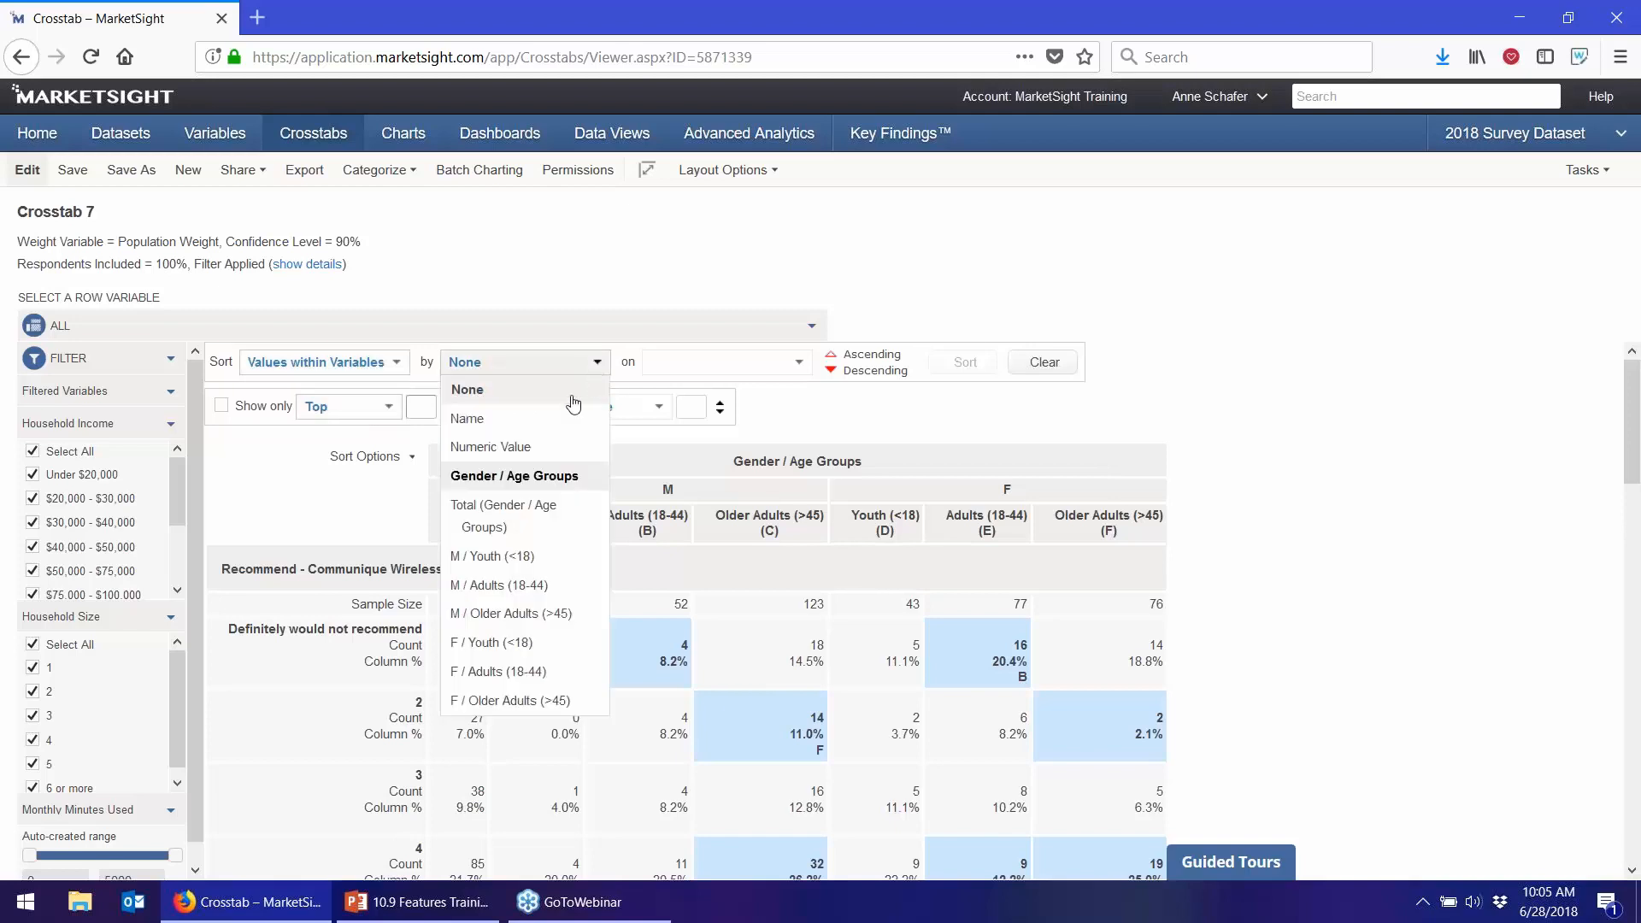
click(478, 521)
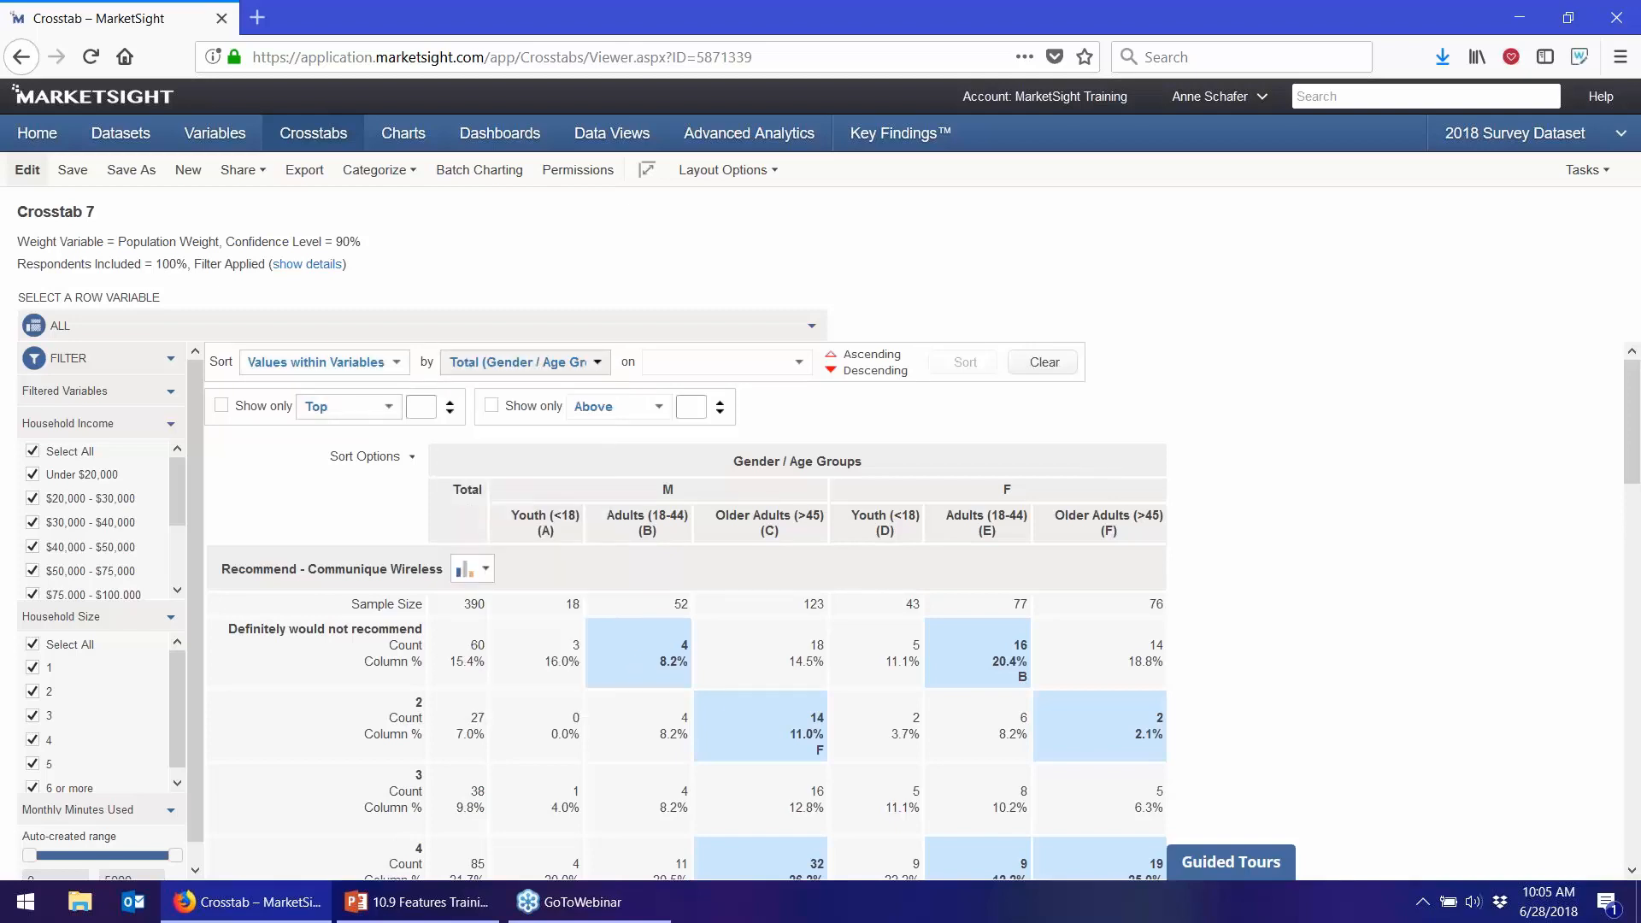
click(798, 363)
click(681, 422)
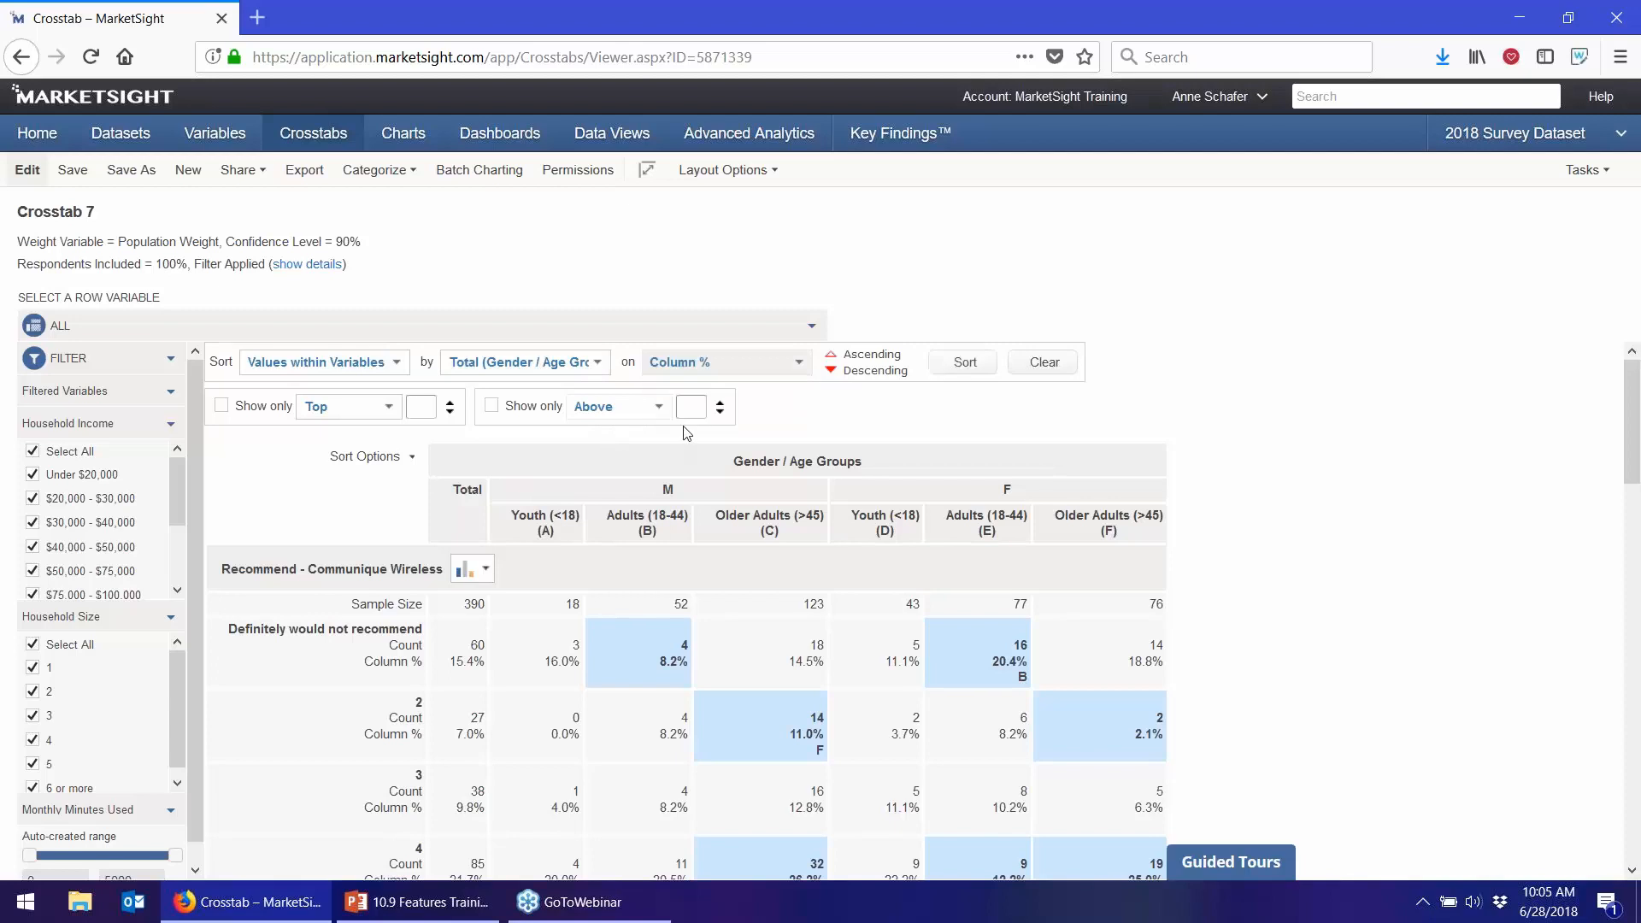
click(965, 363)
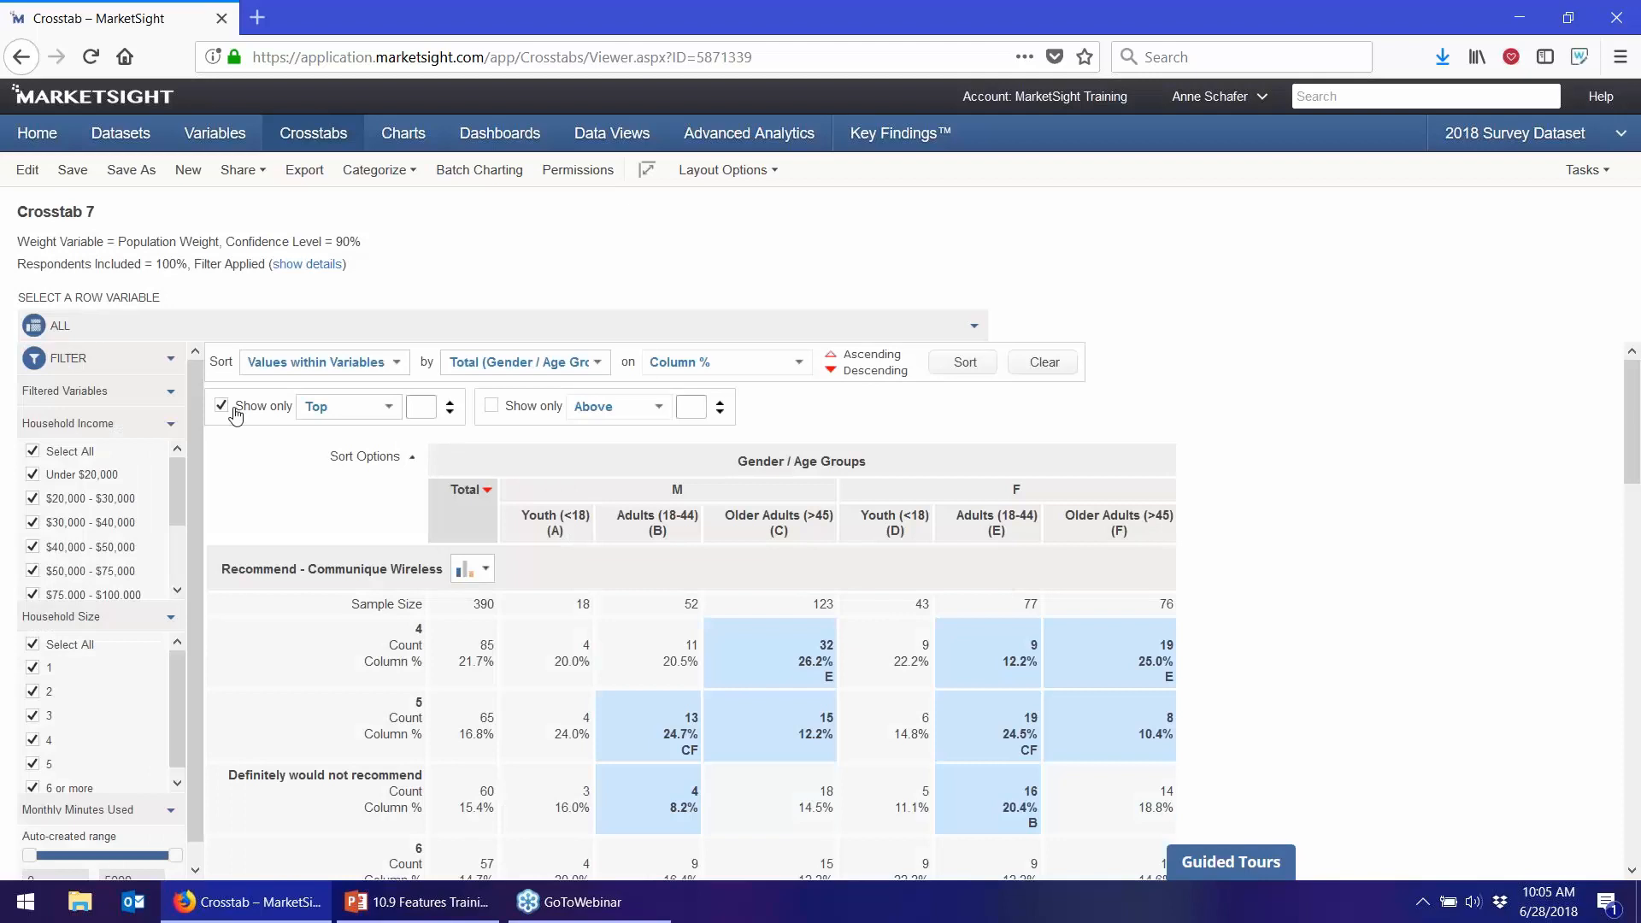
- Limit the sorted crosstab to only the top 3 values per variable and look over the resulting tables
click(414, 406)
text(3)
click(966, 365)
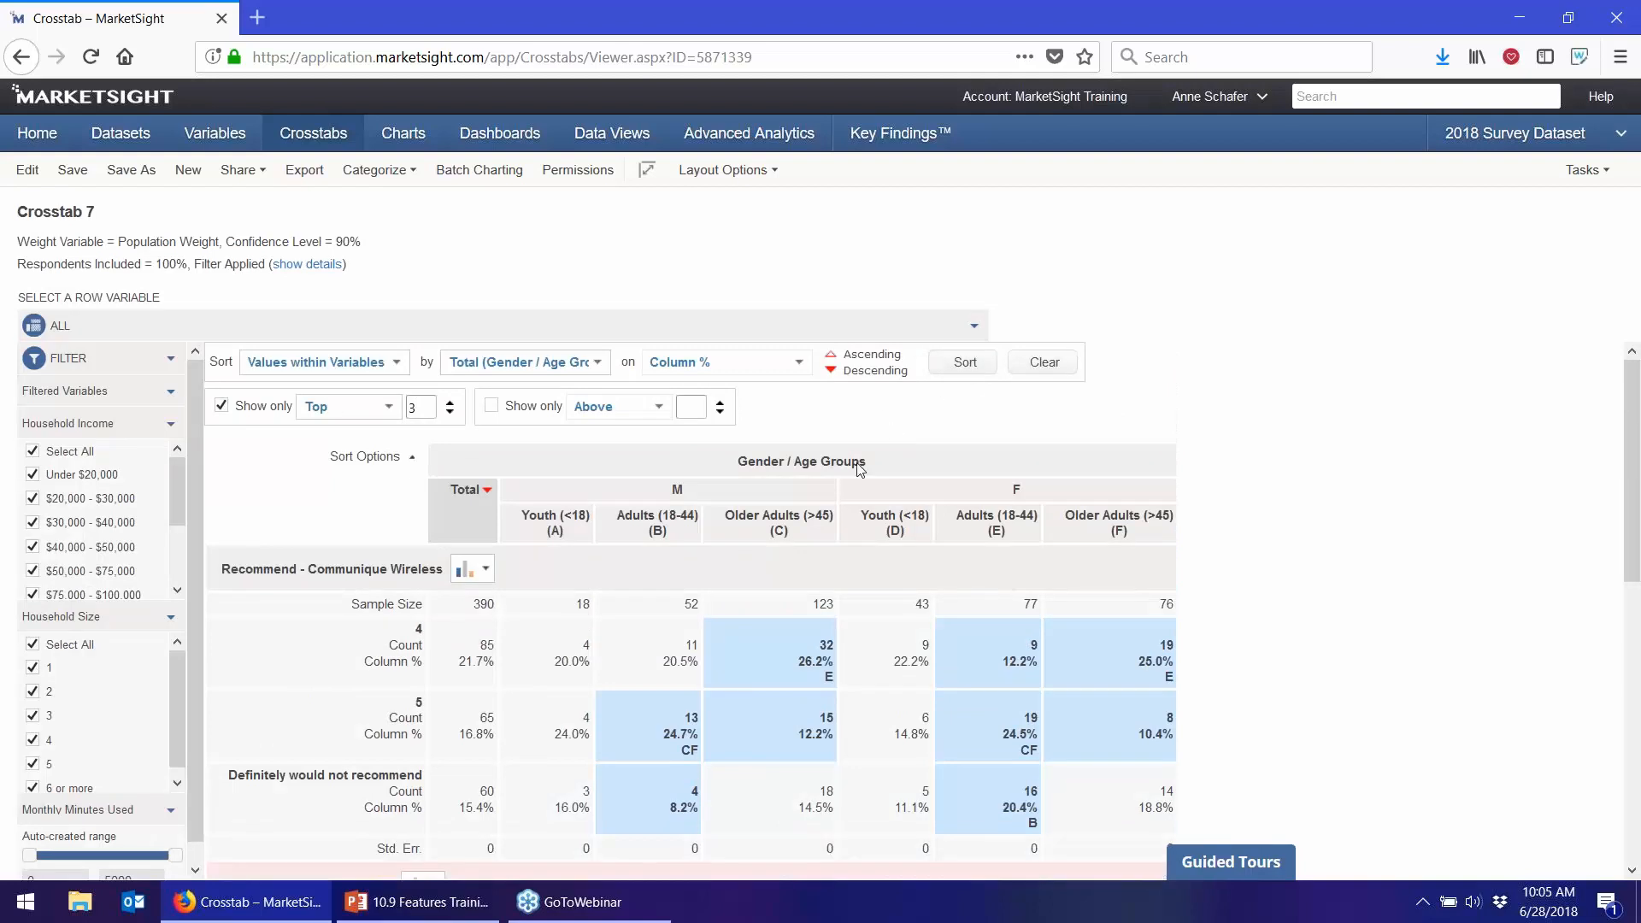
scroll(835, 509, down, 2)
scroll(346, 560, down, 8)
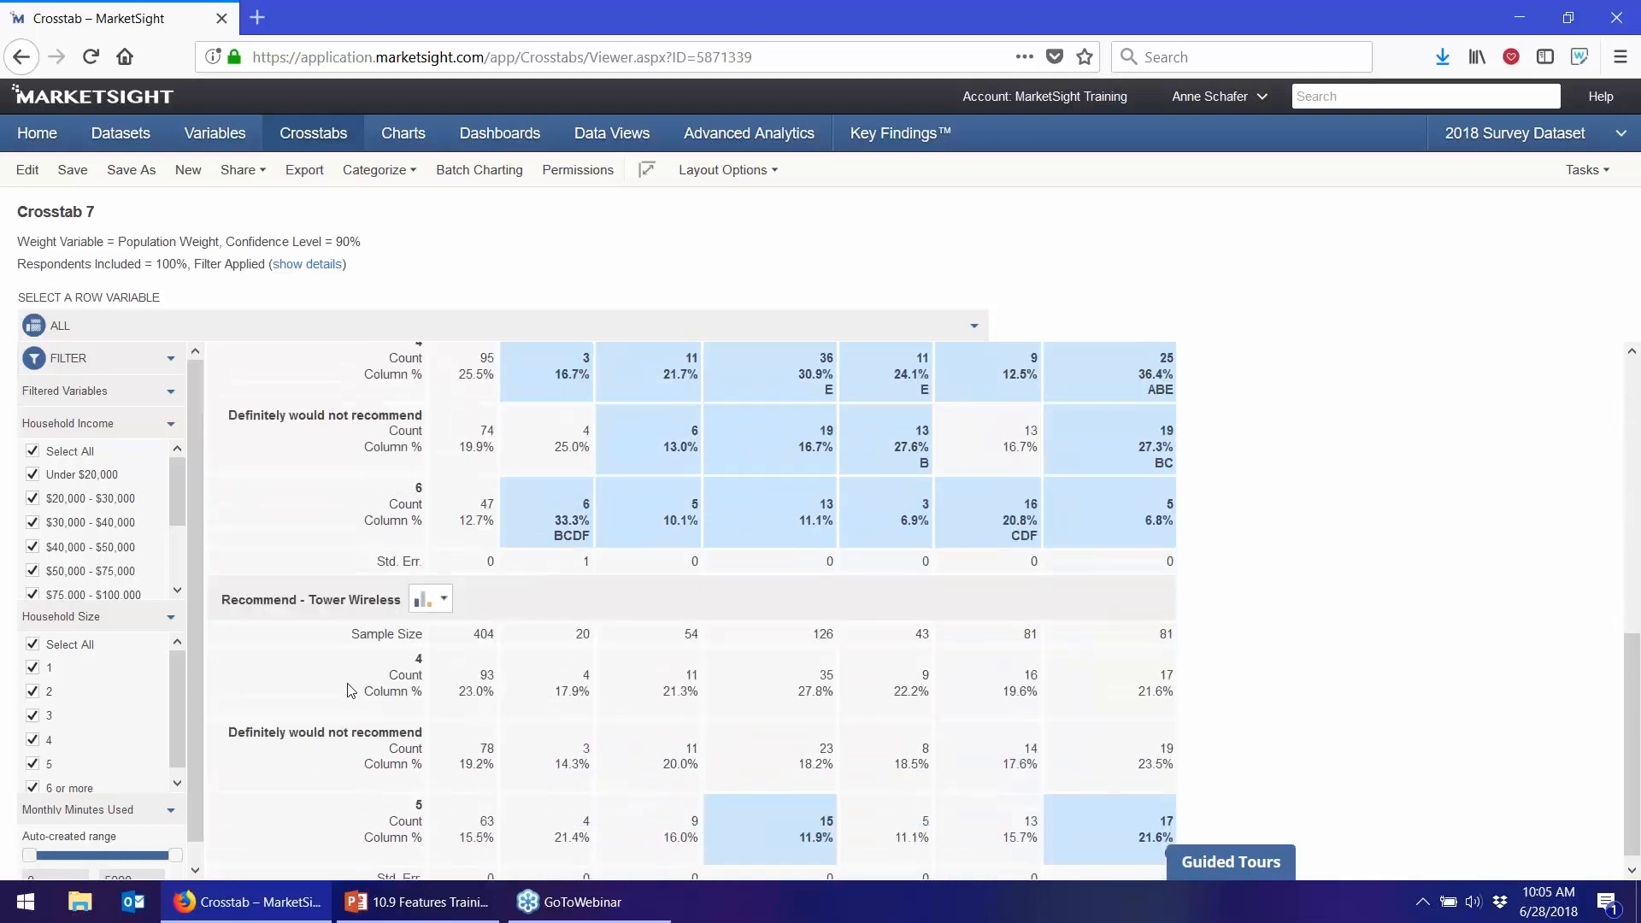
scroll(346, 690, up, 5)
scroll(348, 689, up, 8)
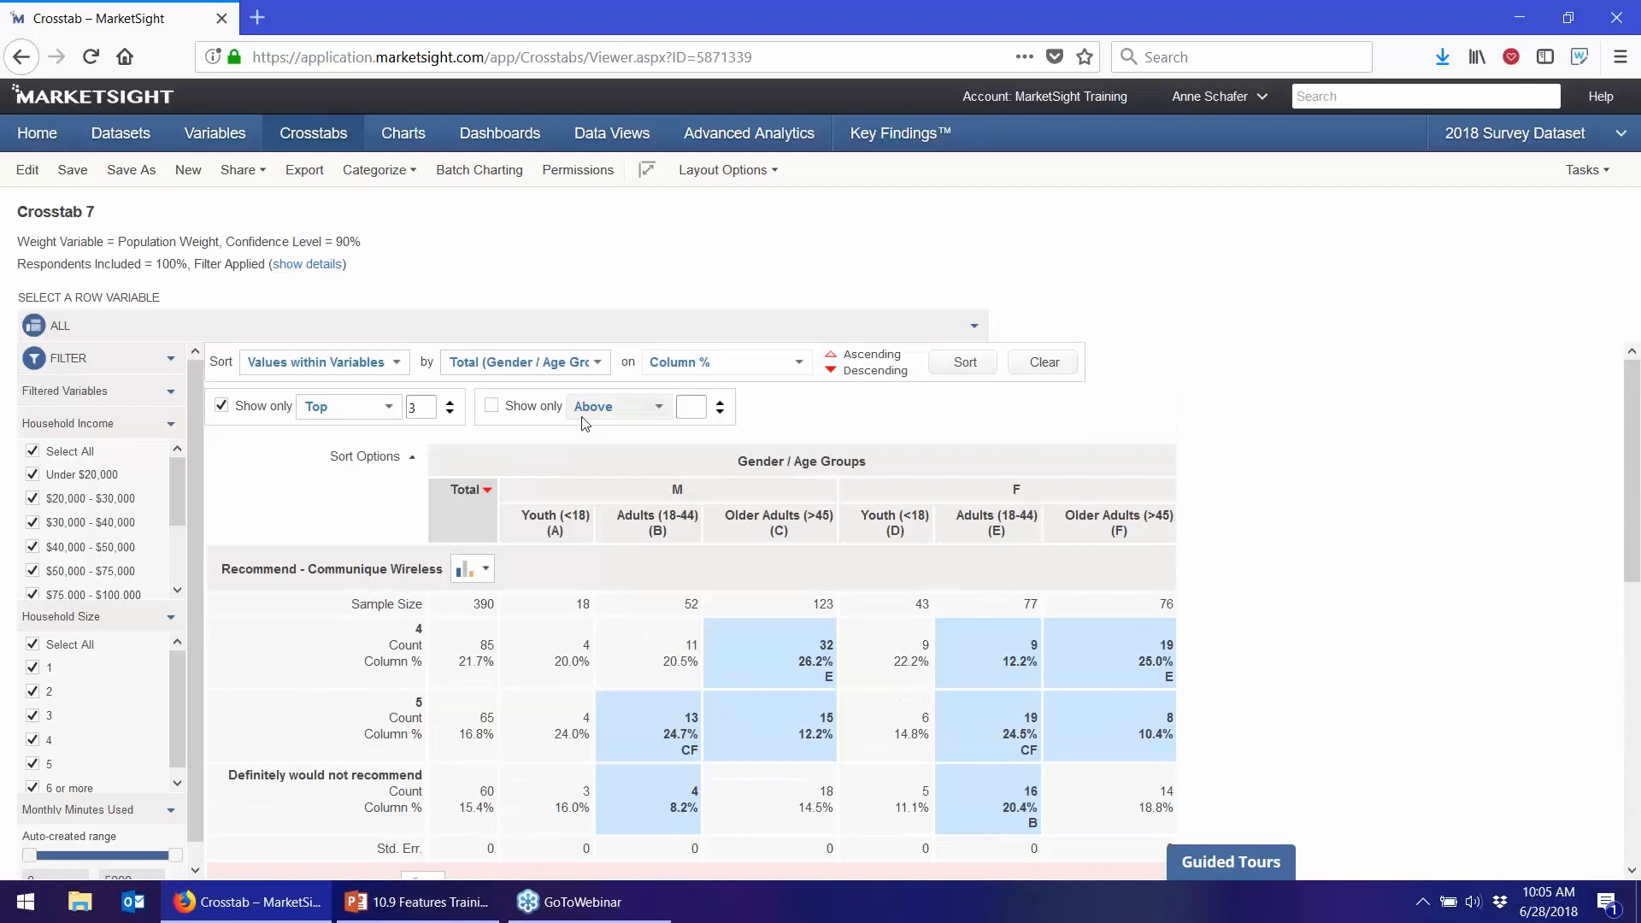
click(660, 410)
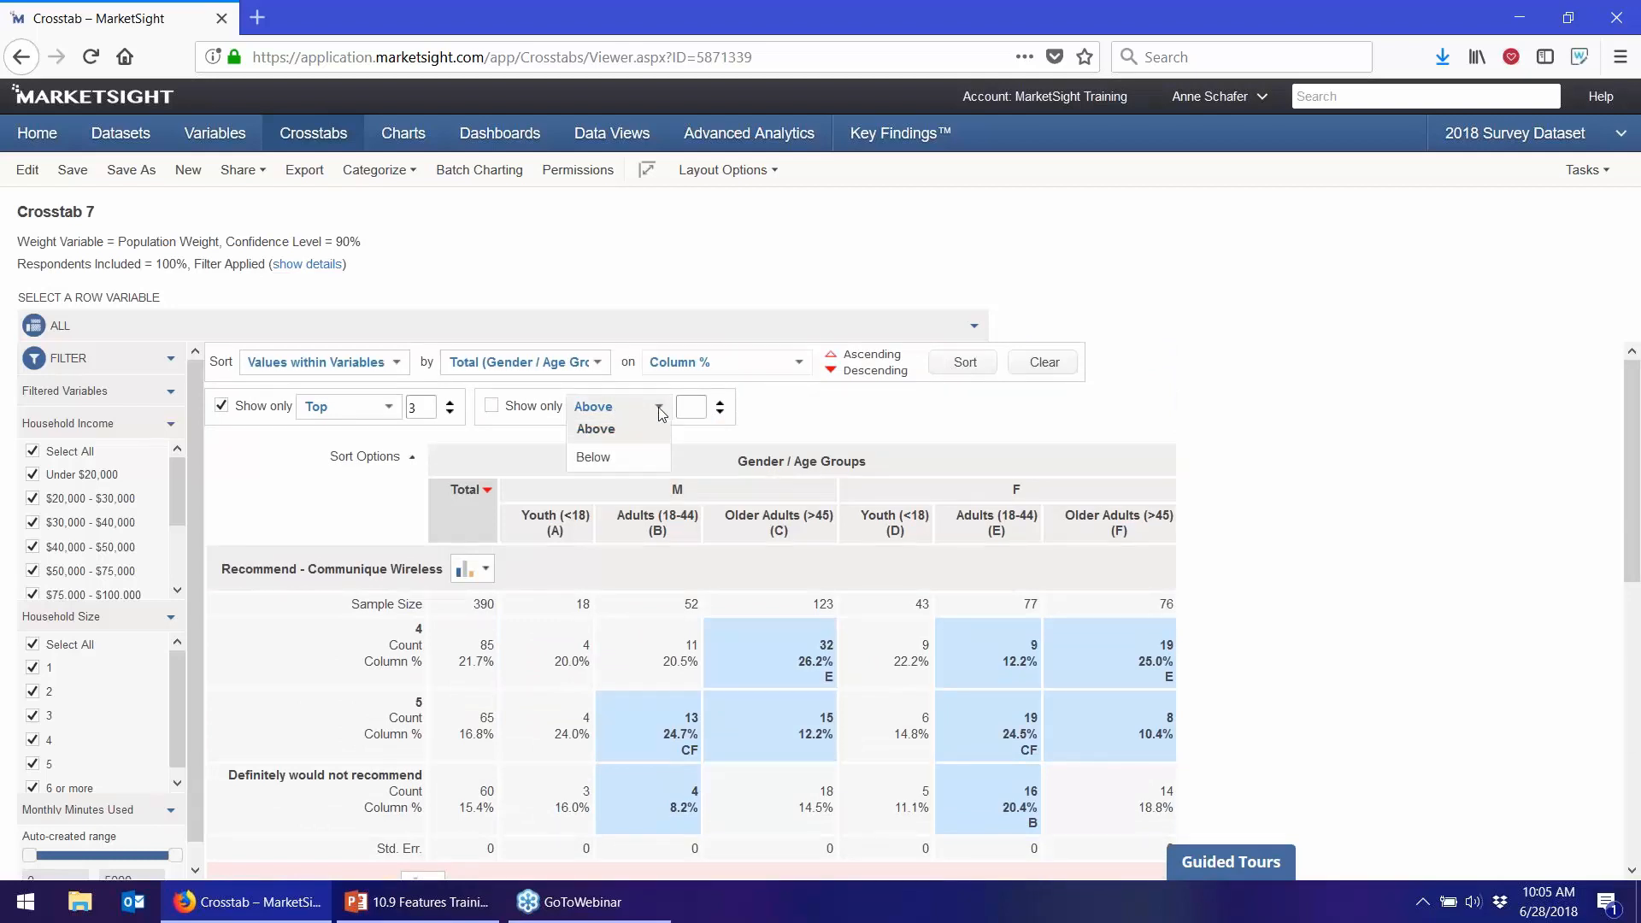
click(916, 414)
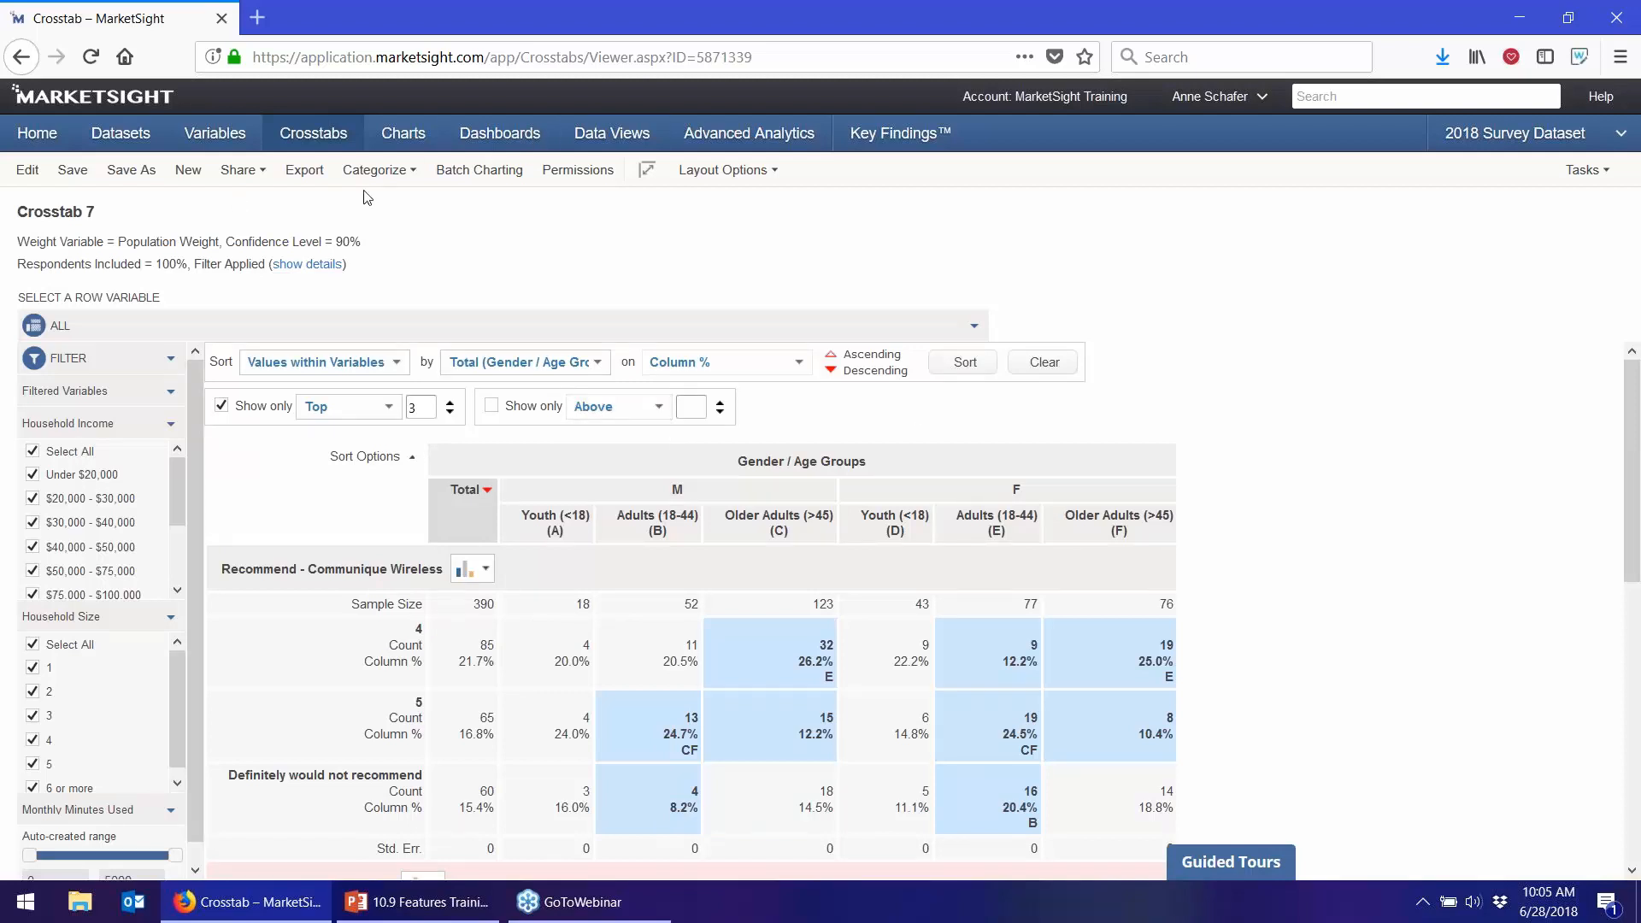
- Export the crosstab as PowerPoint 2007 or later (.pptx) using the Modified Green Template, without MarketSight formatting
click(304, 170)
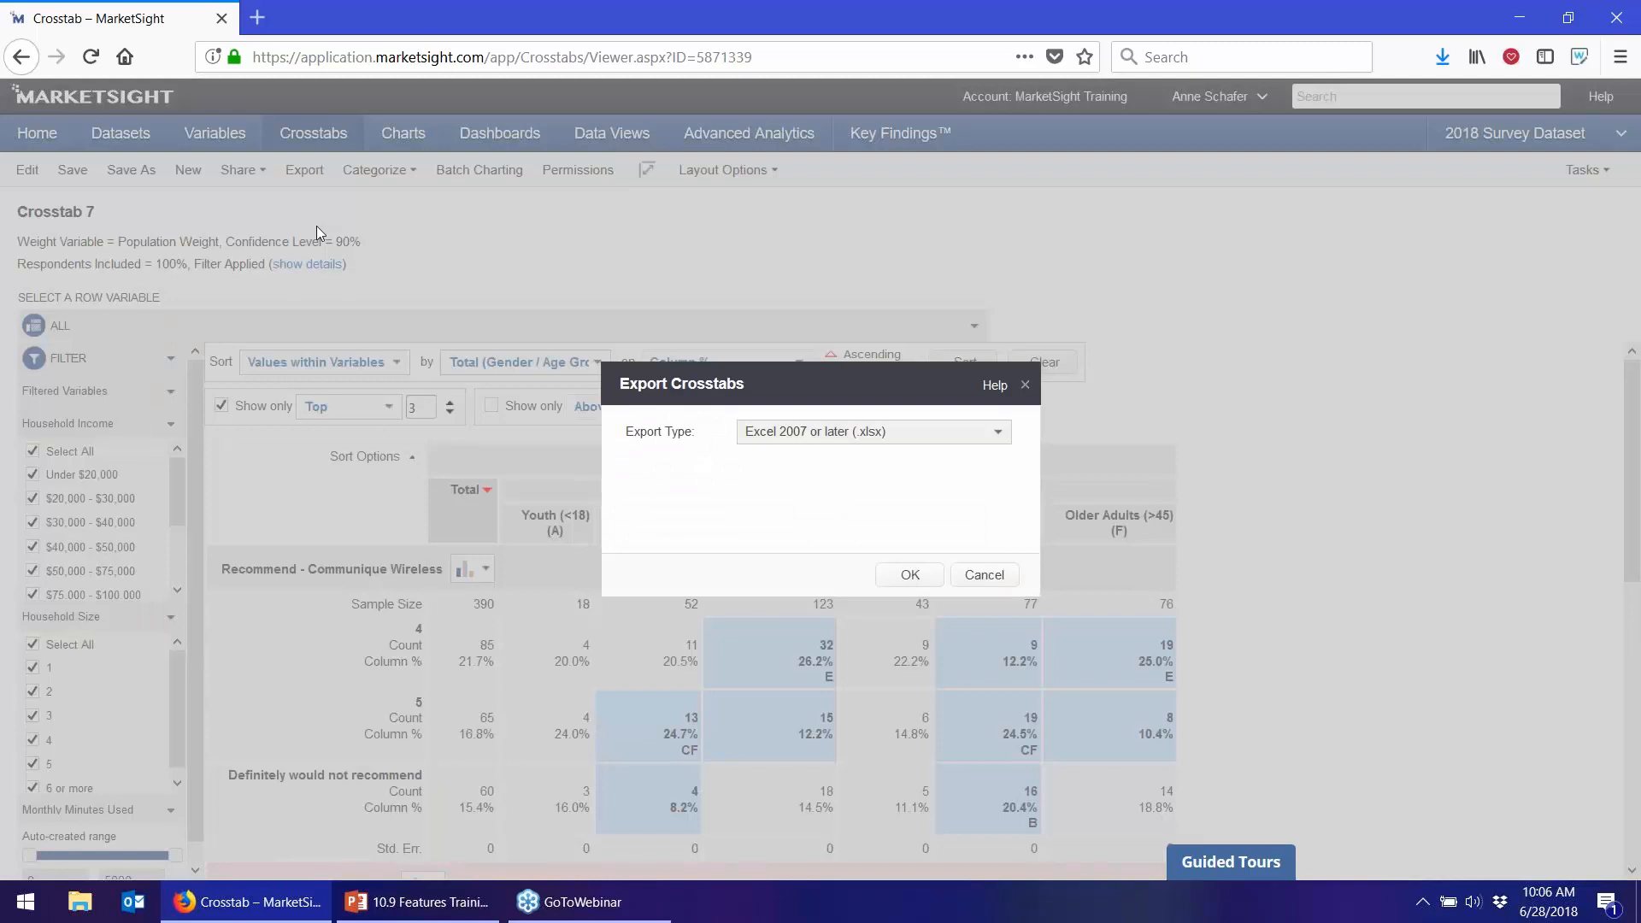
click(867, 431)
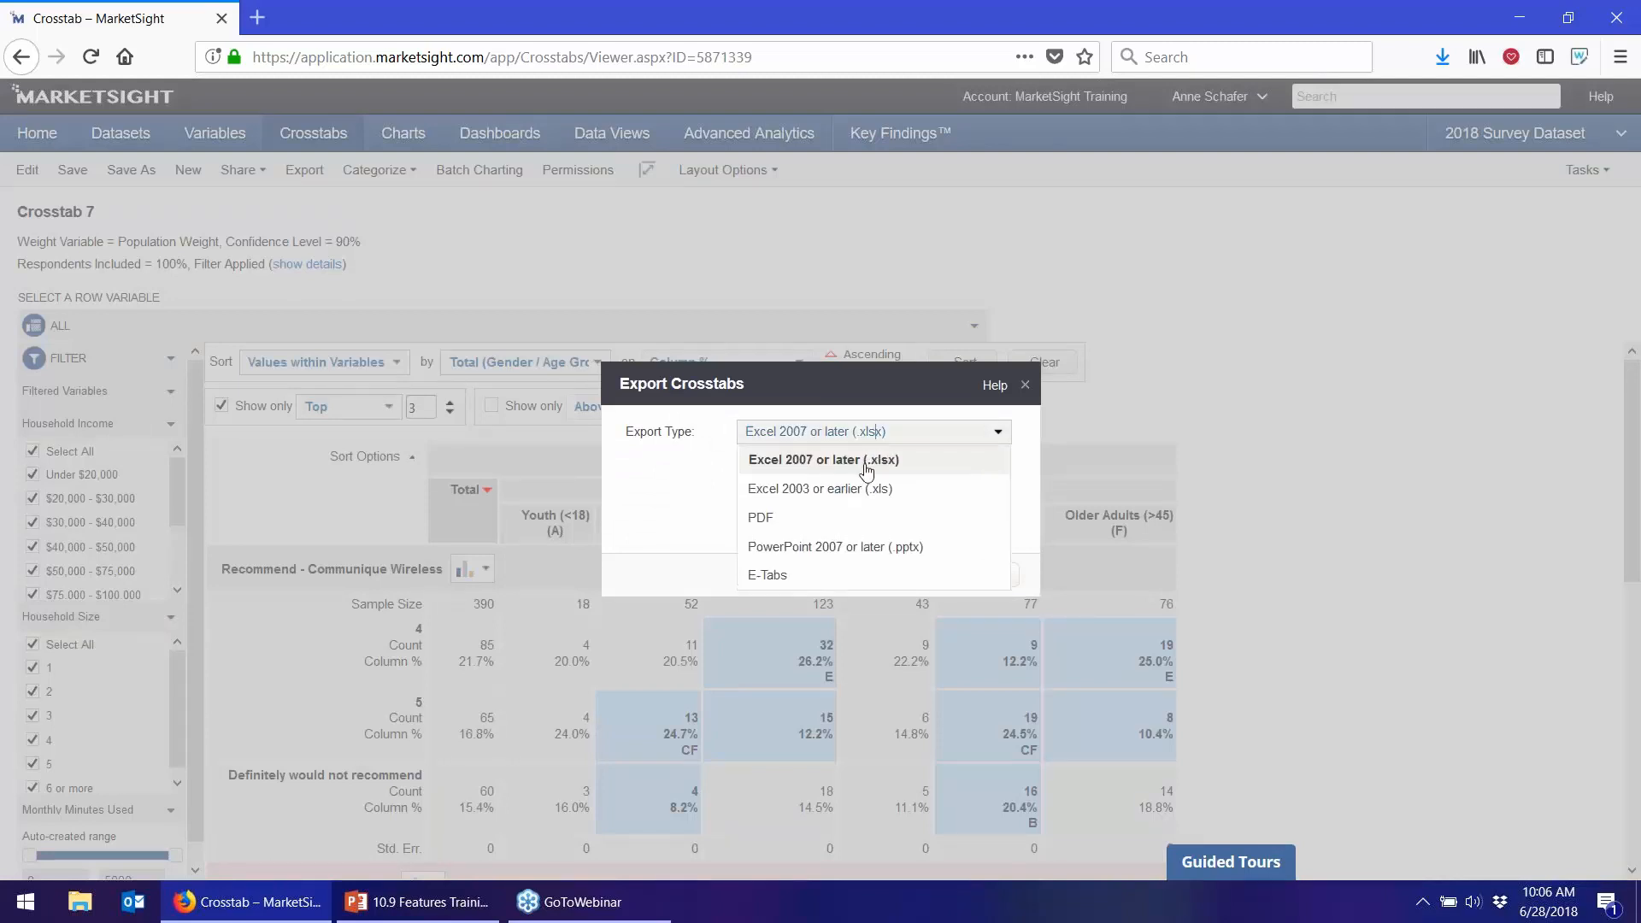
click(844, 548)
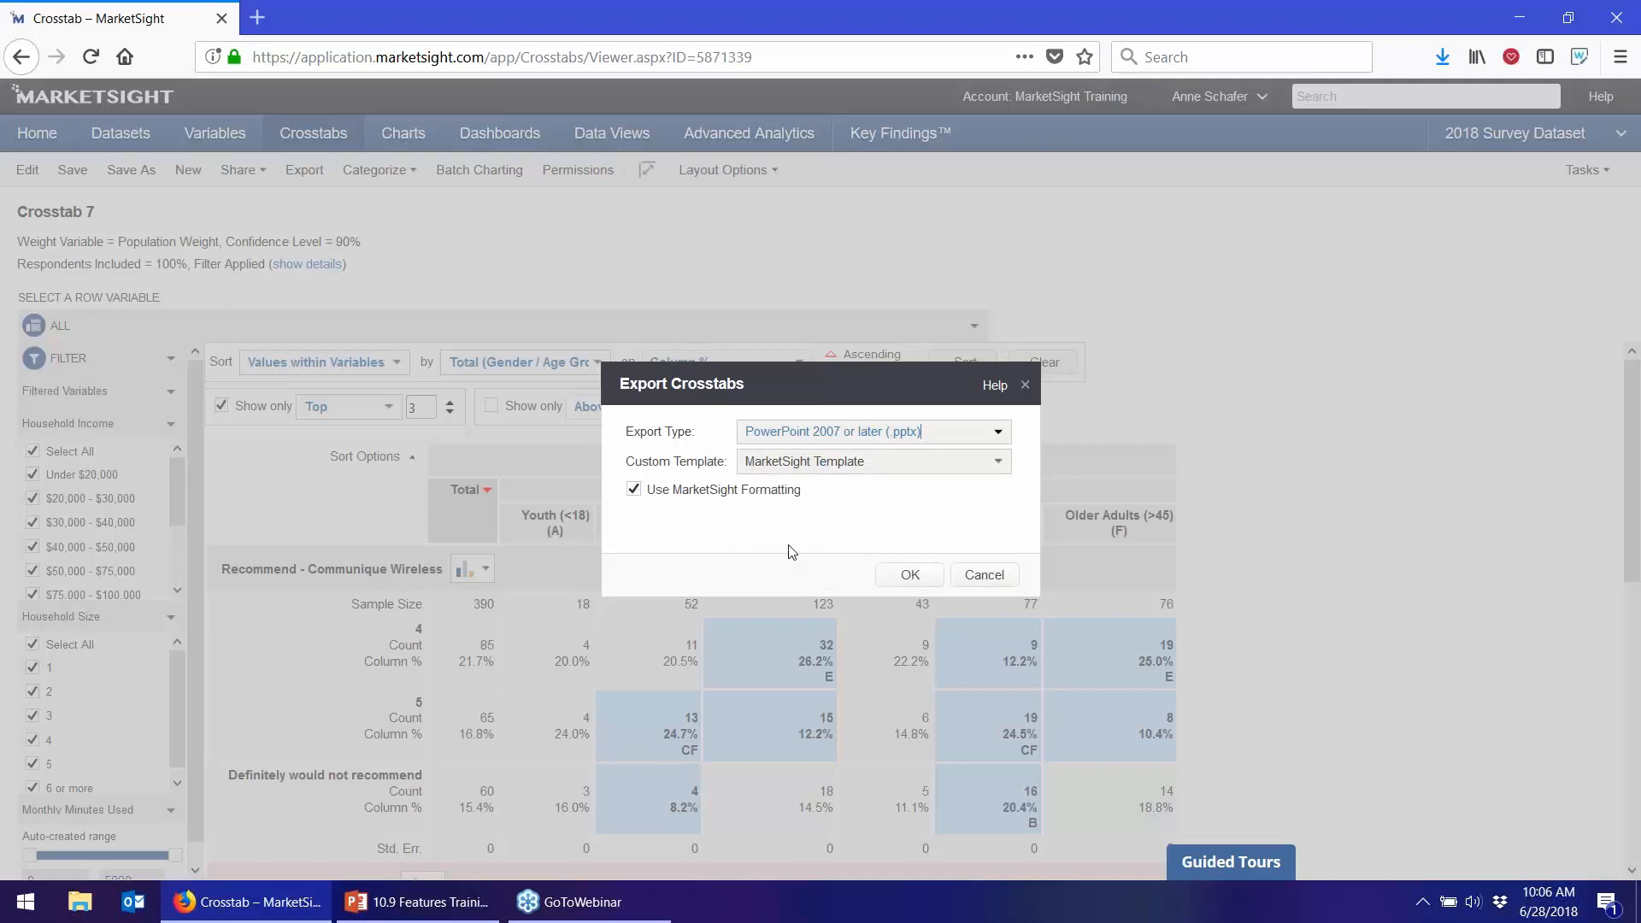
click(654, 492)
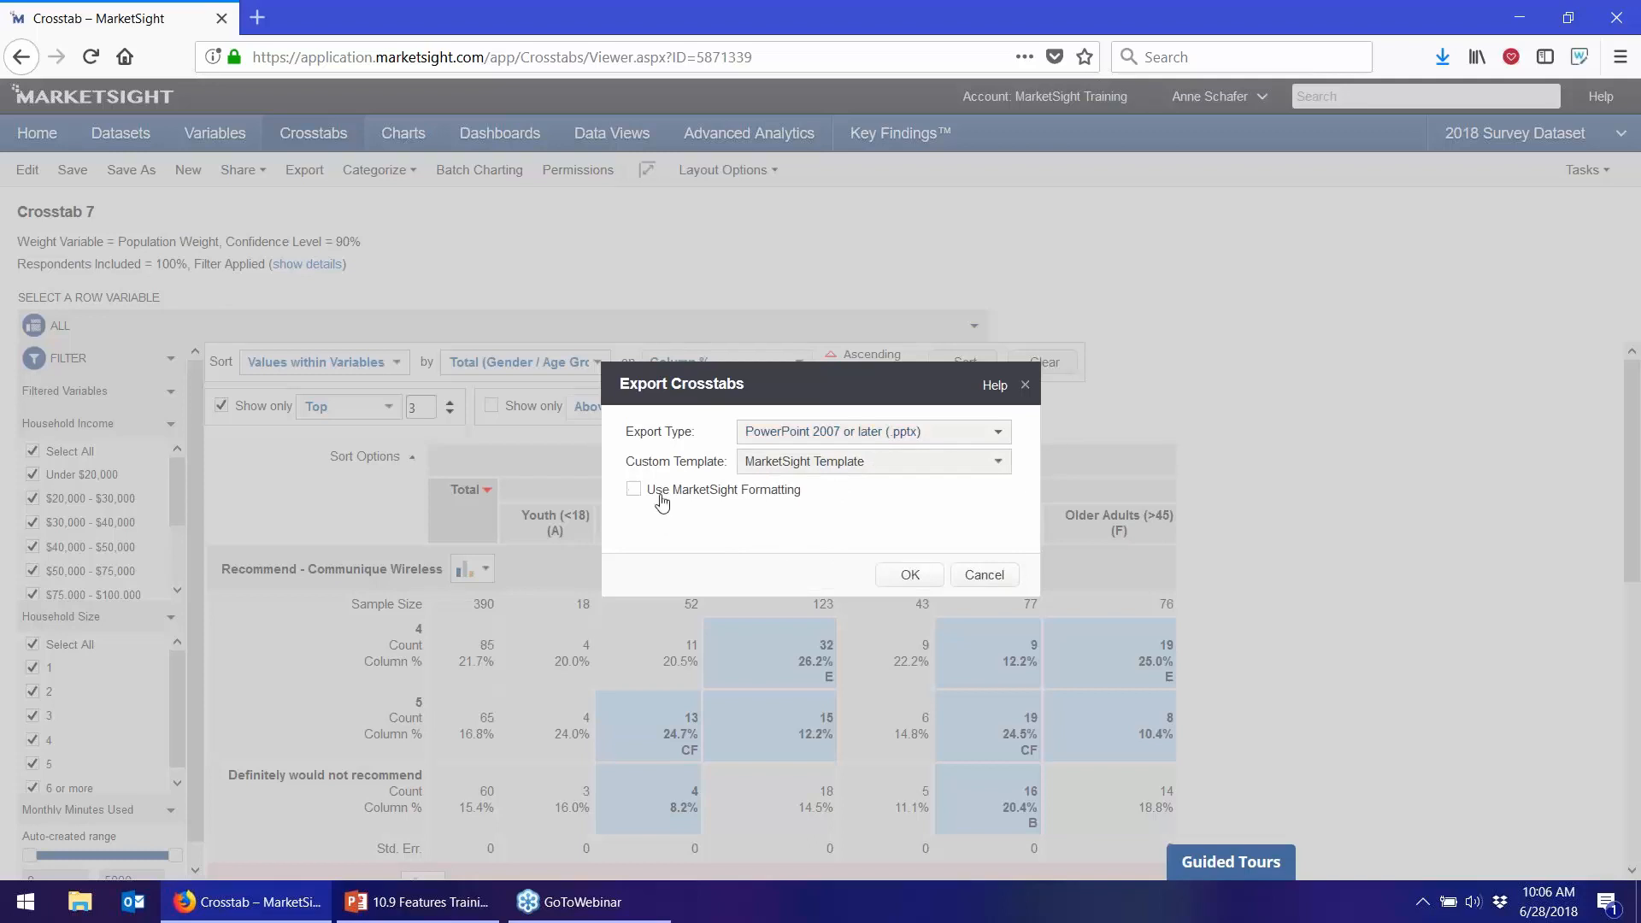
click(797, 466)
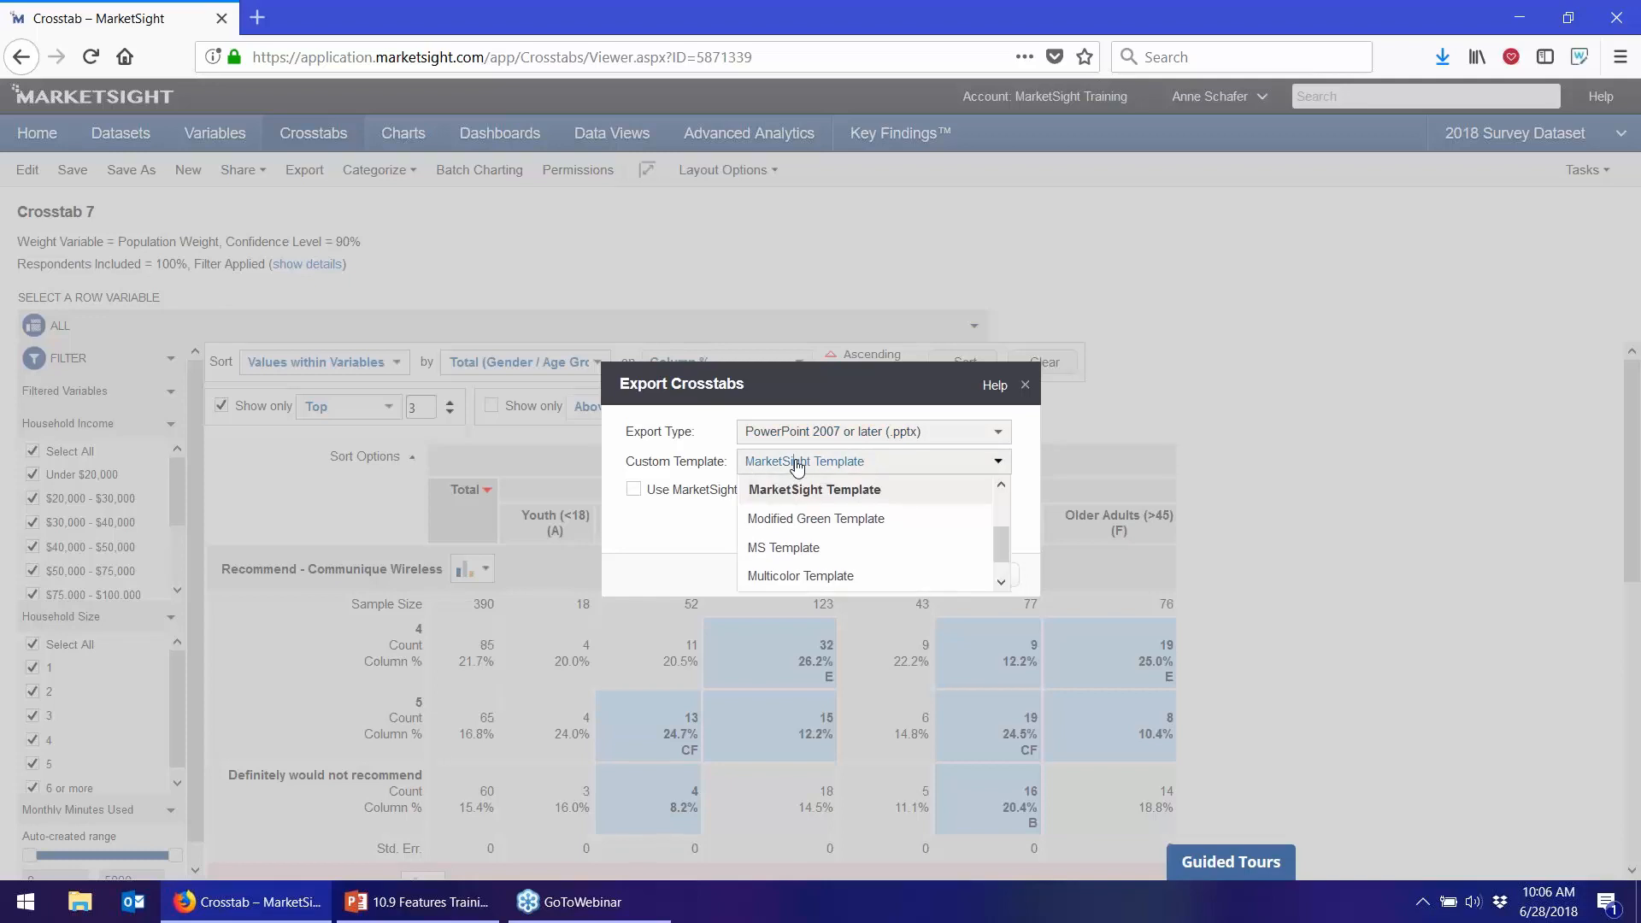
click(895, 523)
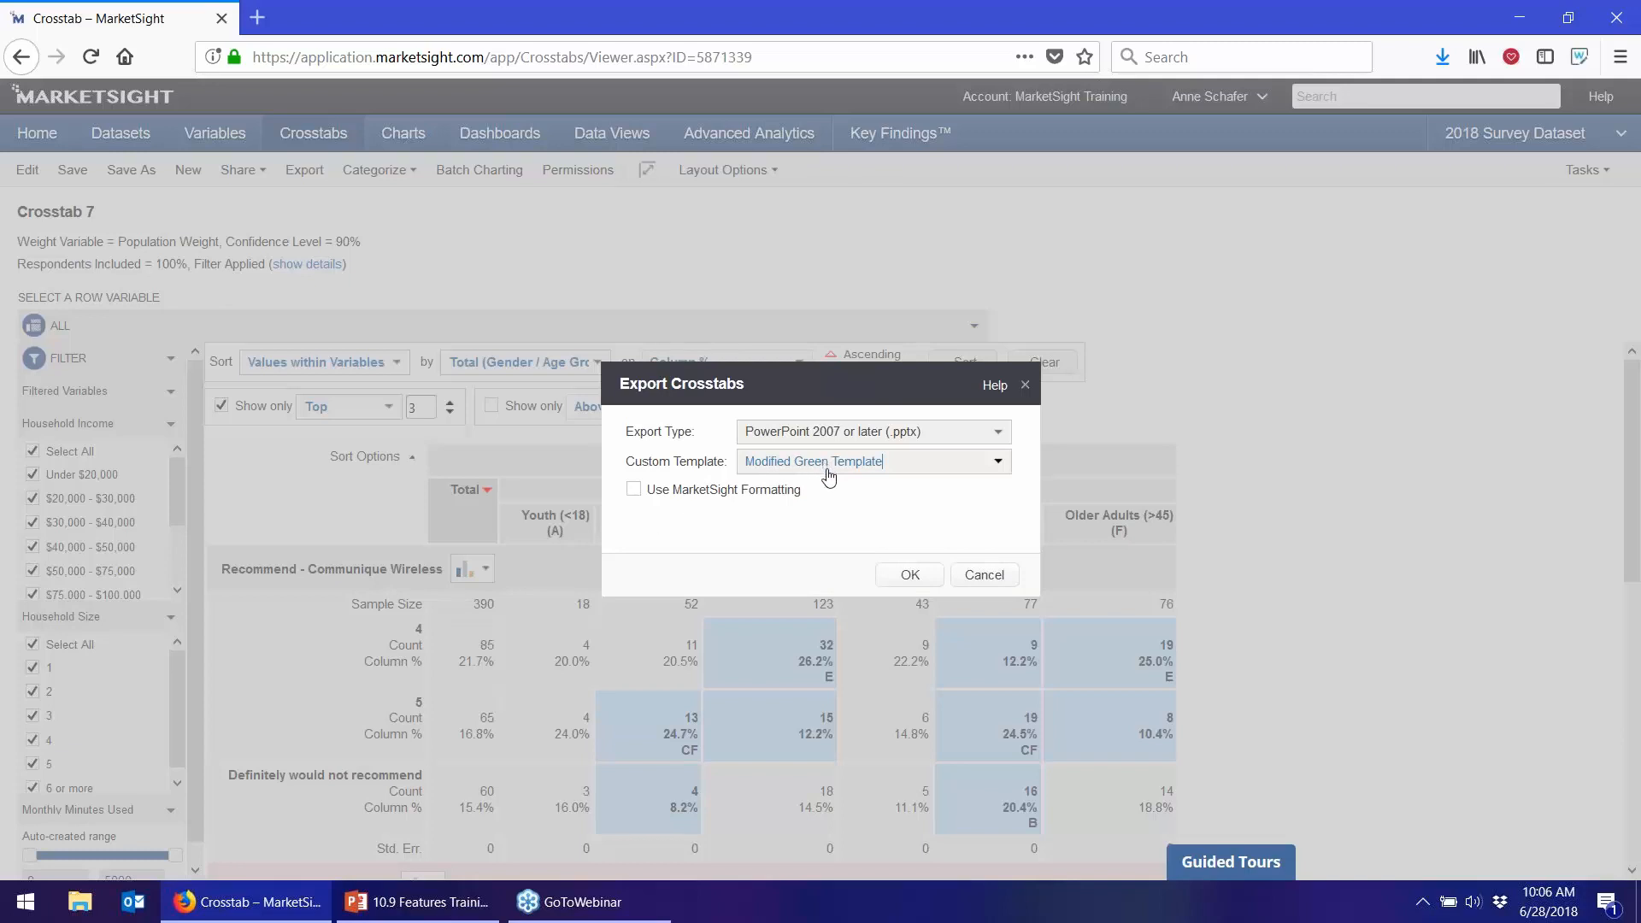
click(911, 575)
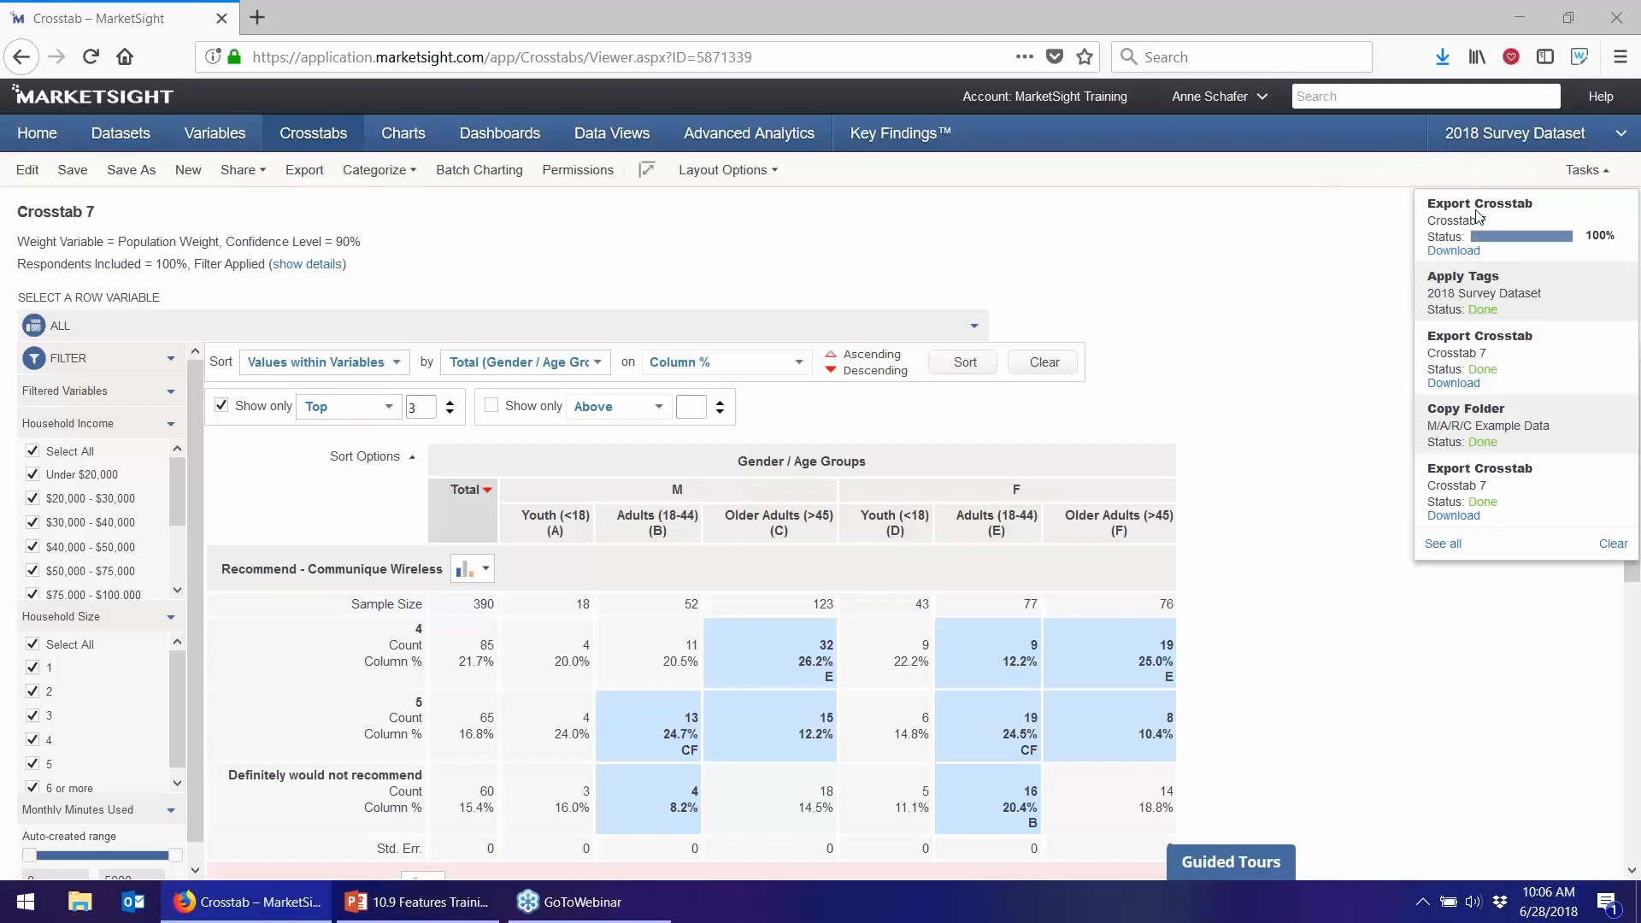
- Download the newly exported Crosstab 7 file and open it in PowerPoint with editing enabled
click(1451, 252)
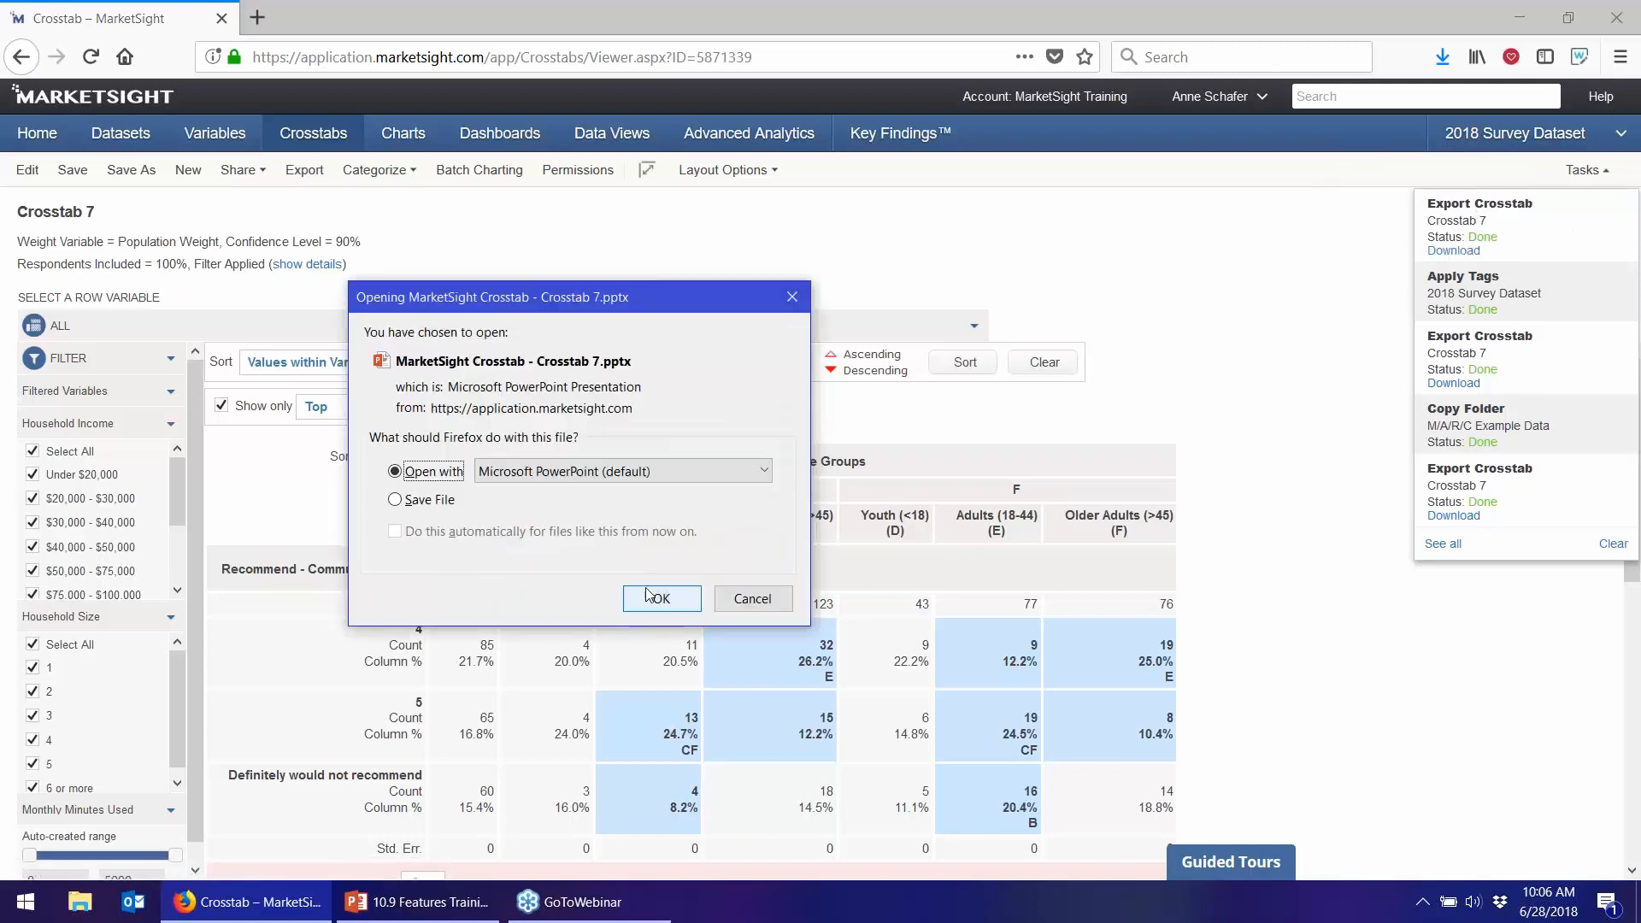
click(652, 597)
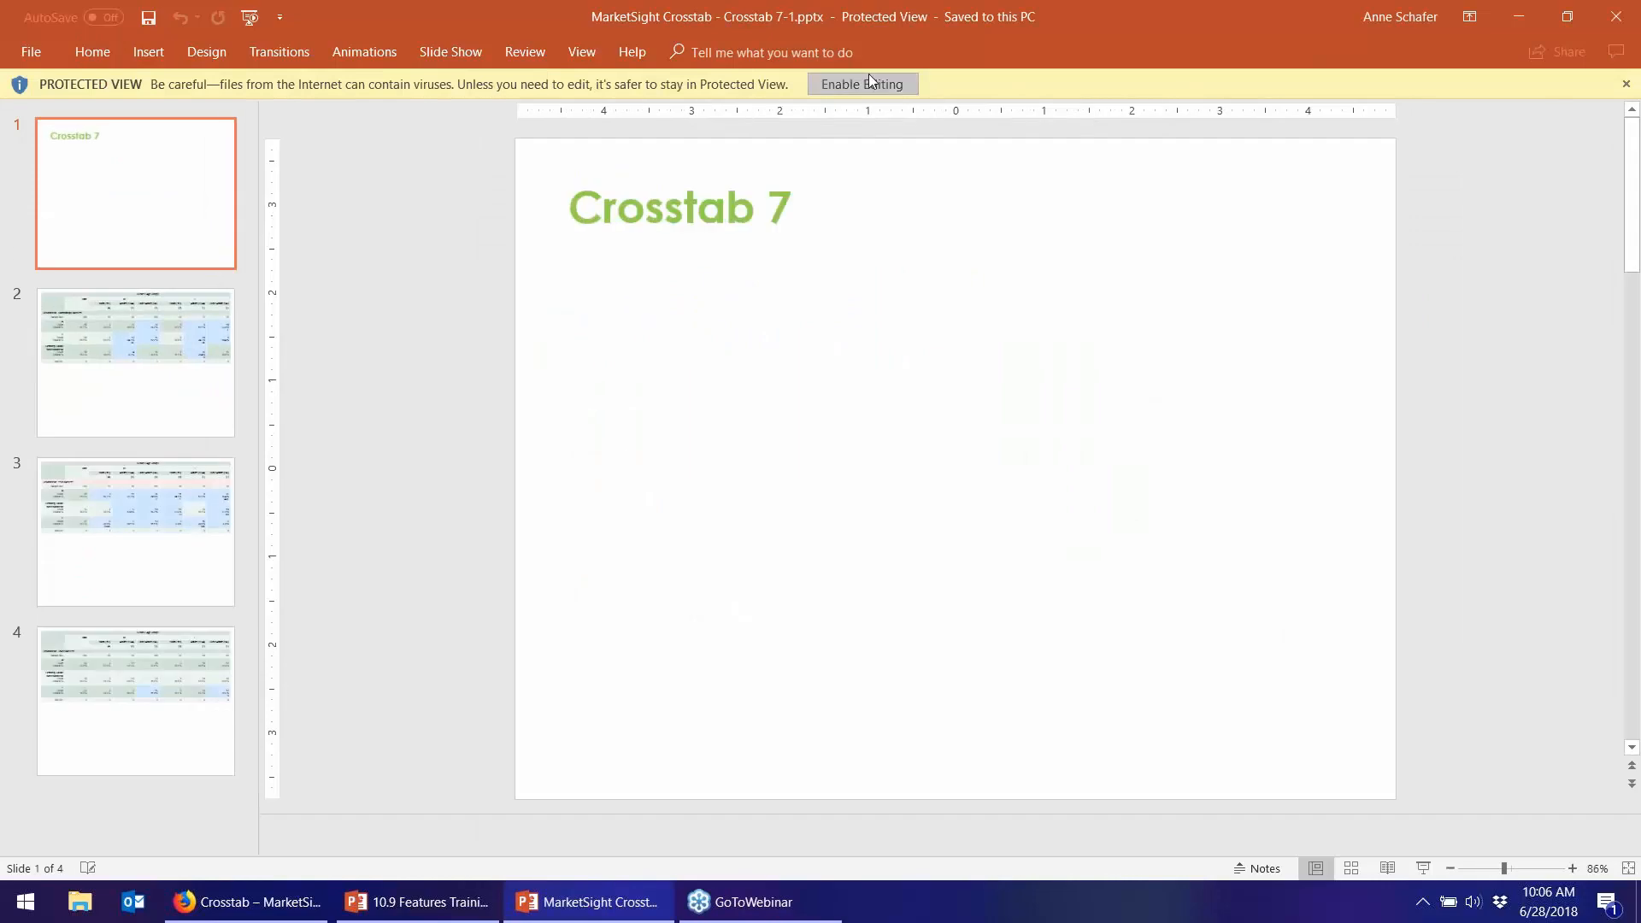
click(869, 82)
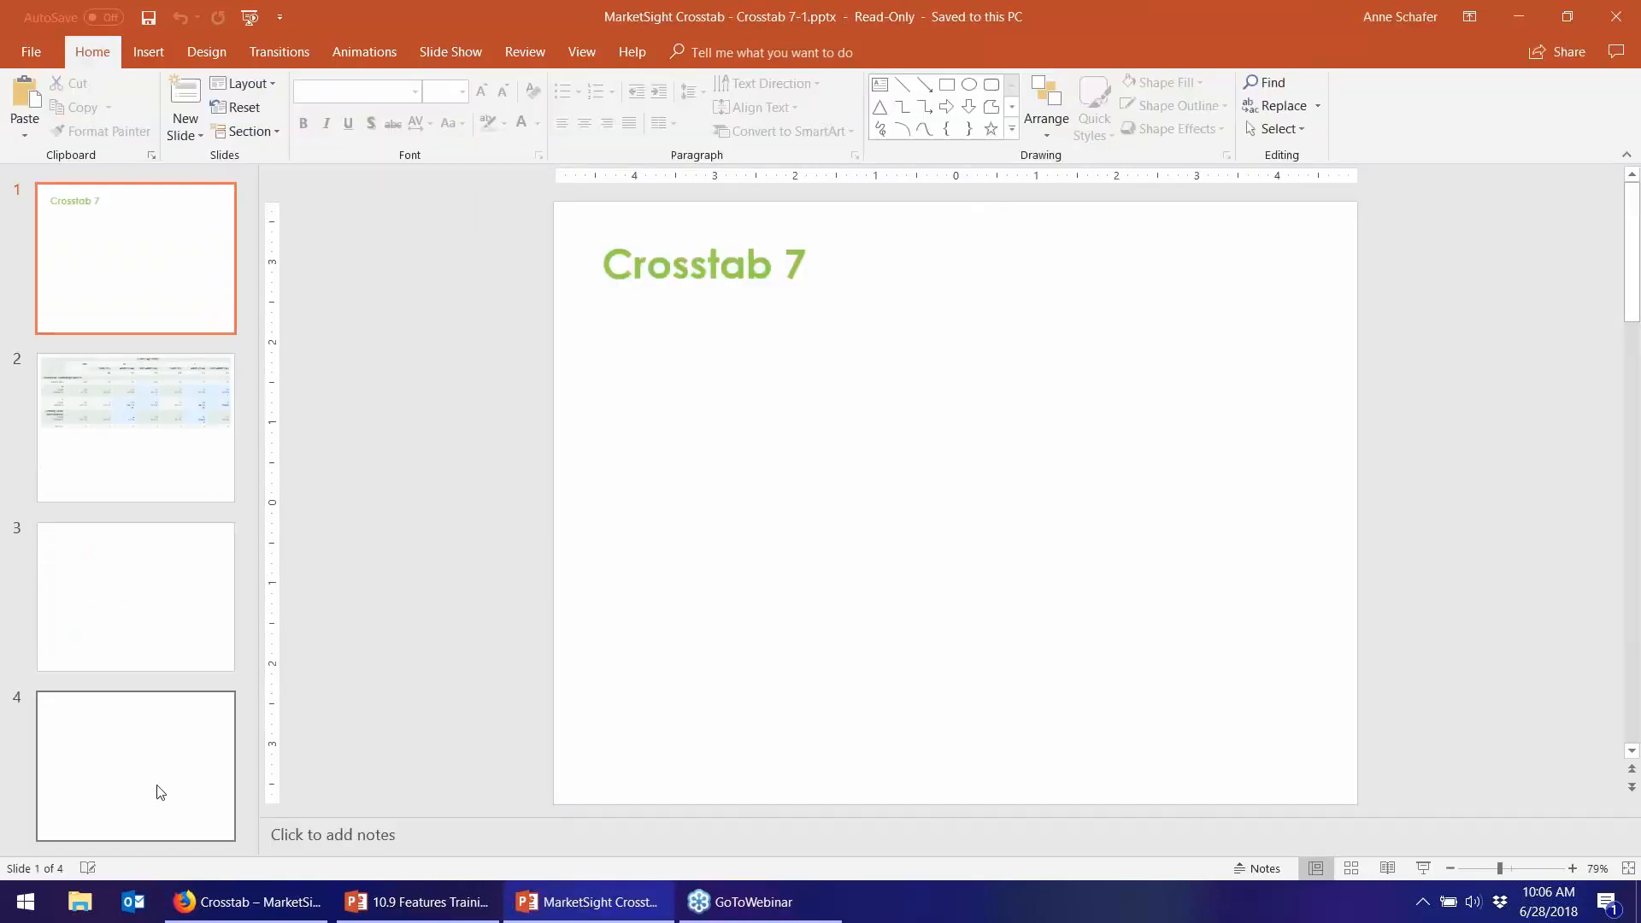
- View the Tower Wireless table on slide 4, then close the exported presentation and switch back to Firefox
click(160, 792)
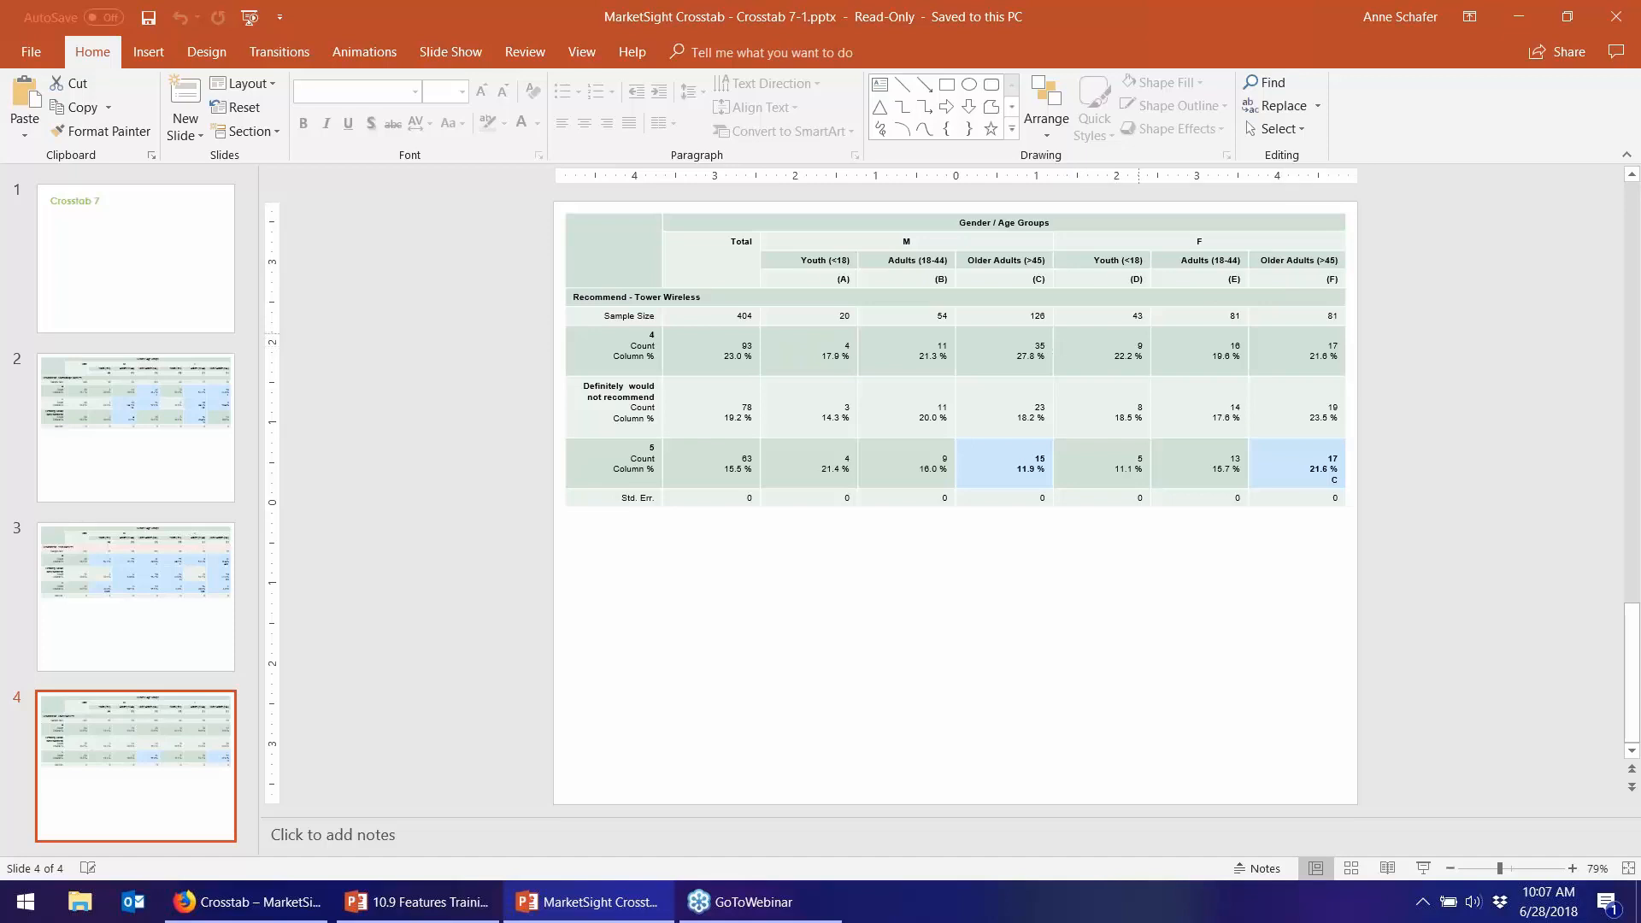
click(1615, 15)
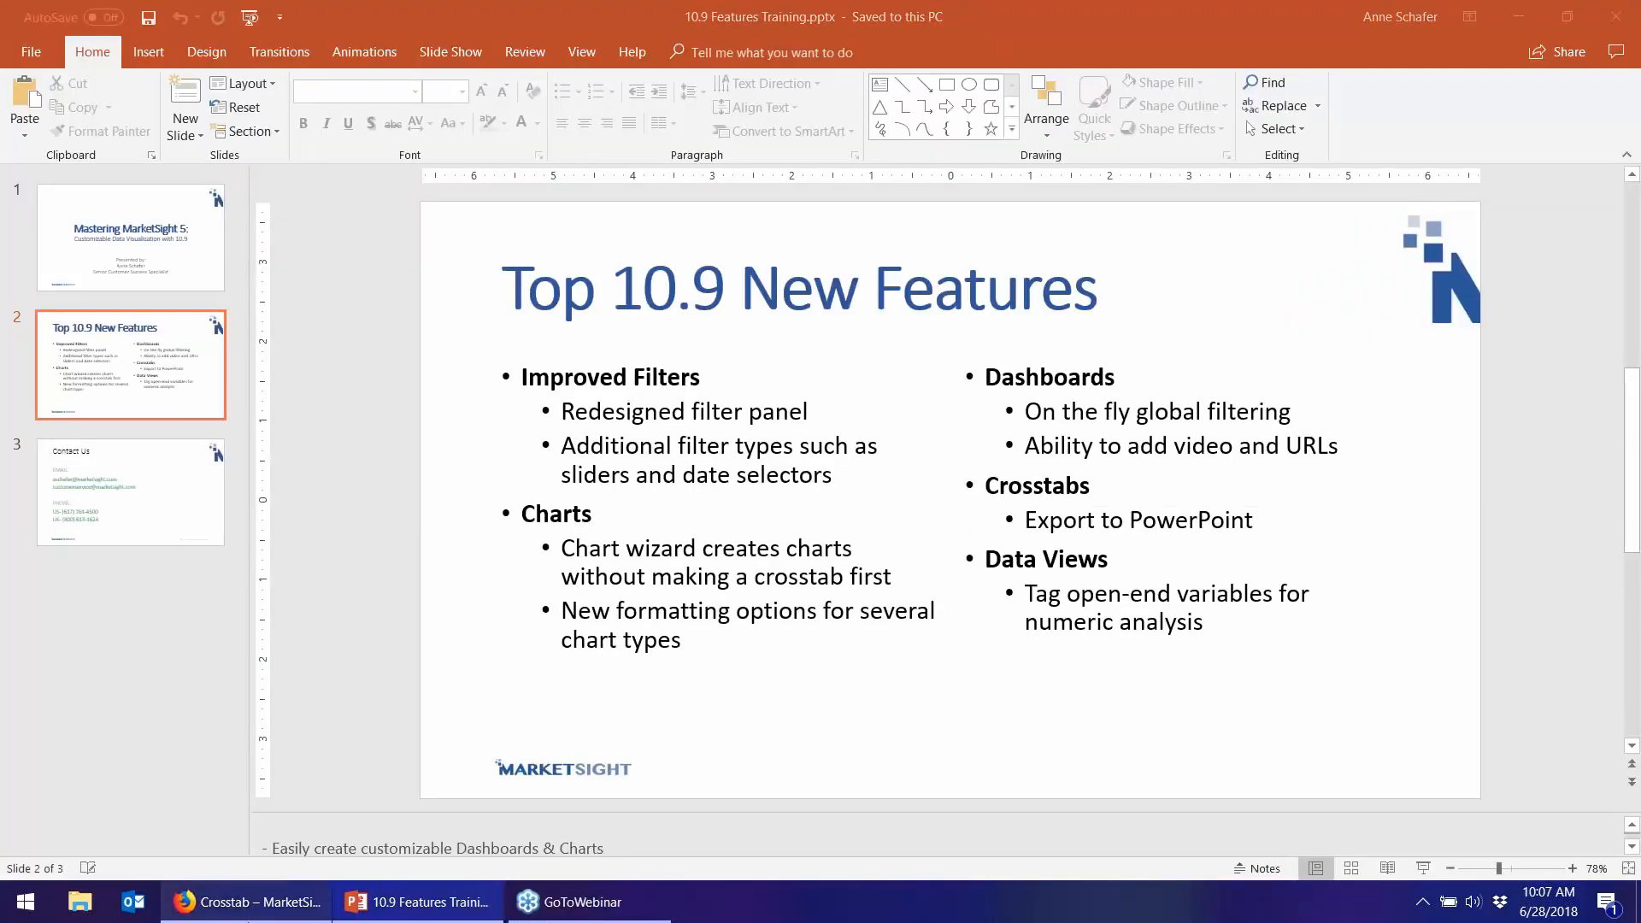
click(247, 903)
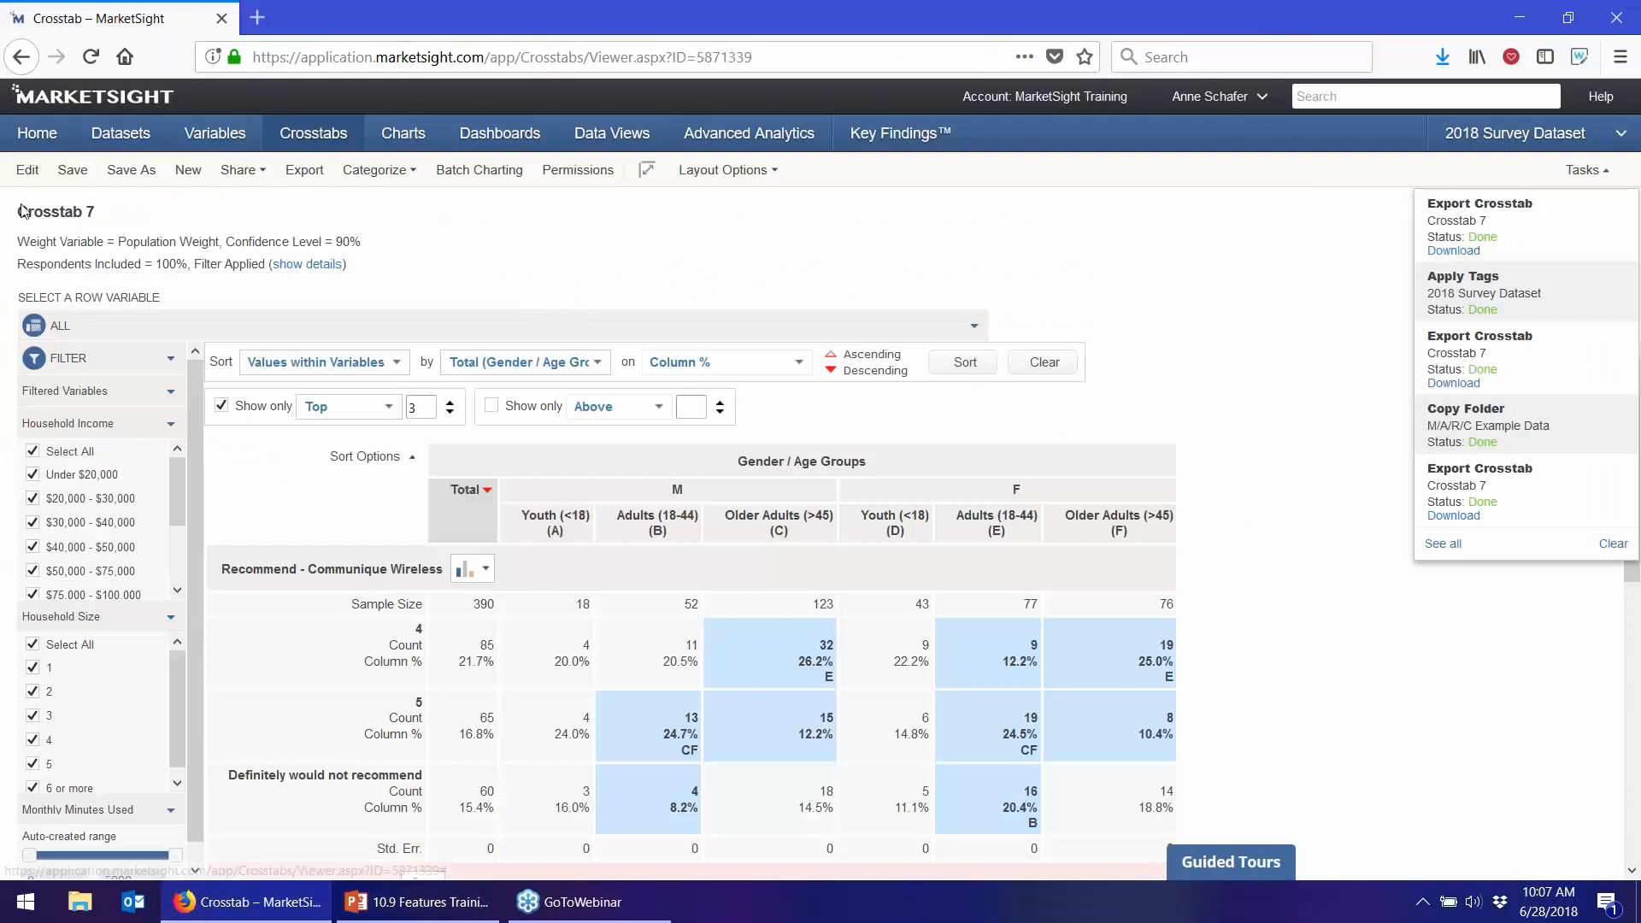
- Save Crosstab 7 and go to the list of charts
click(71, 171)
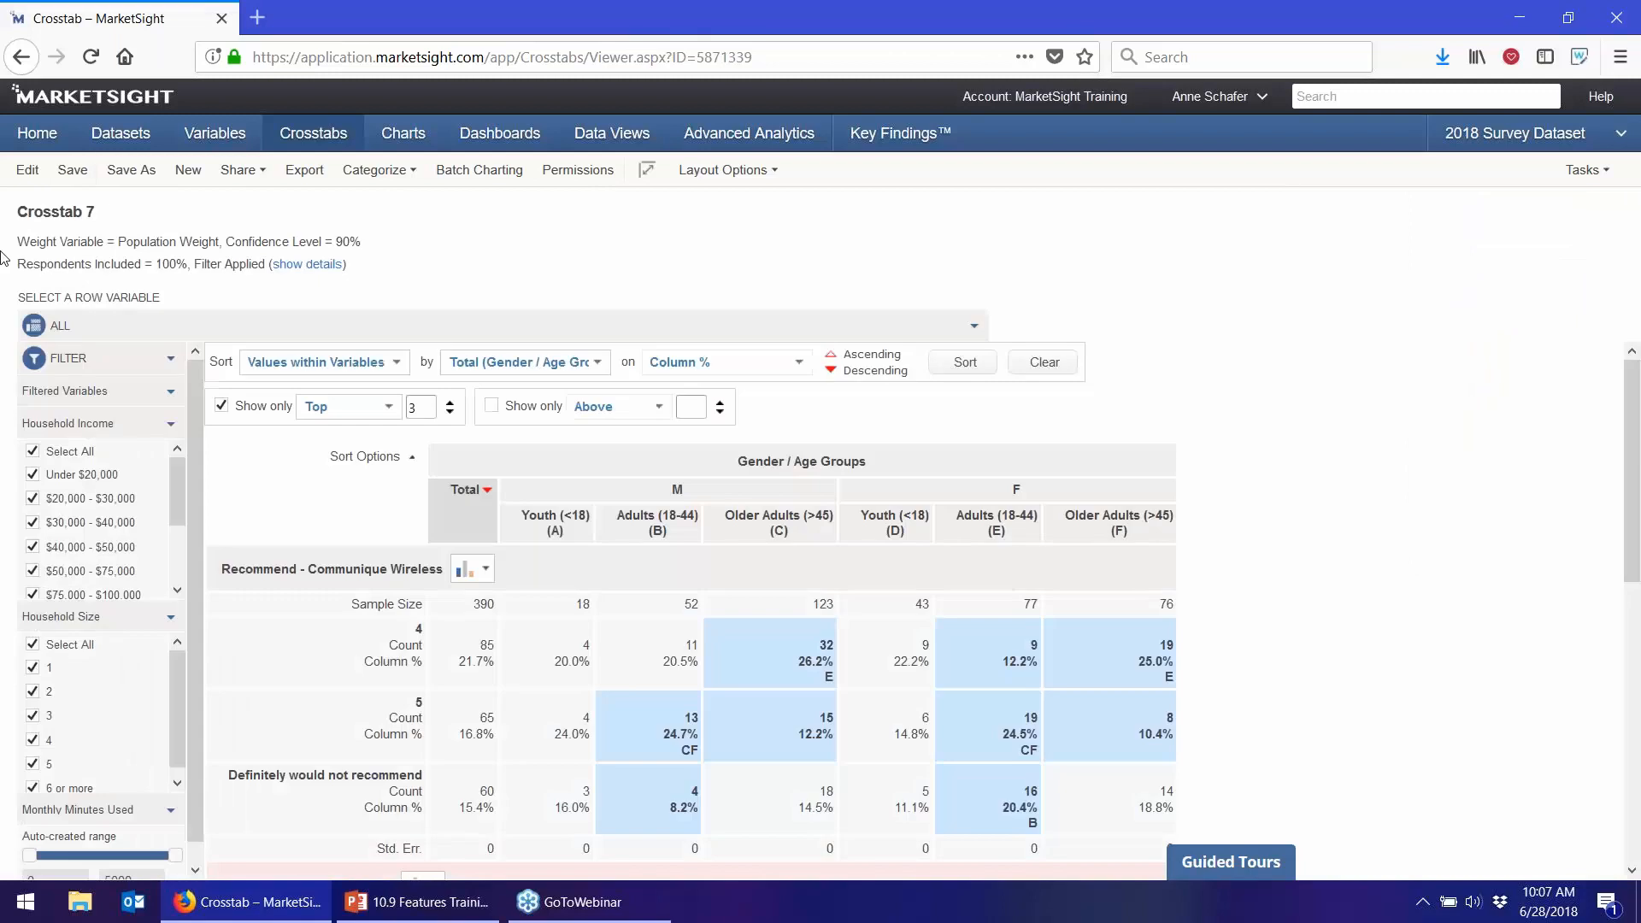
click(396, 136)
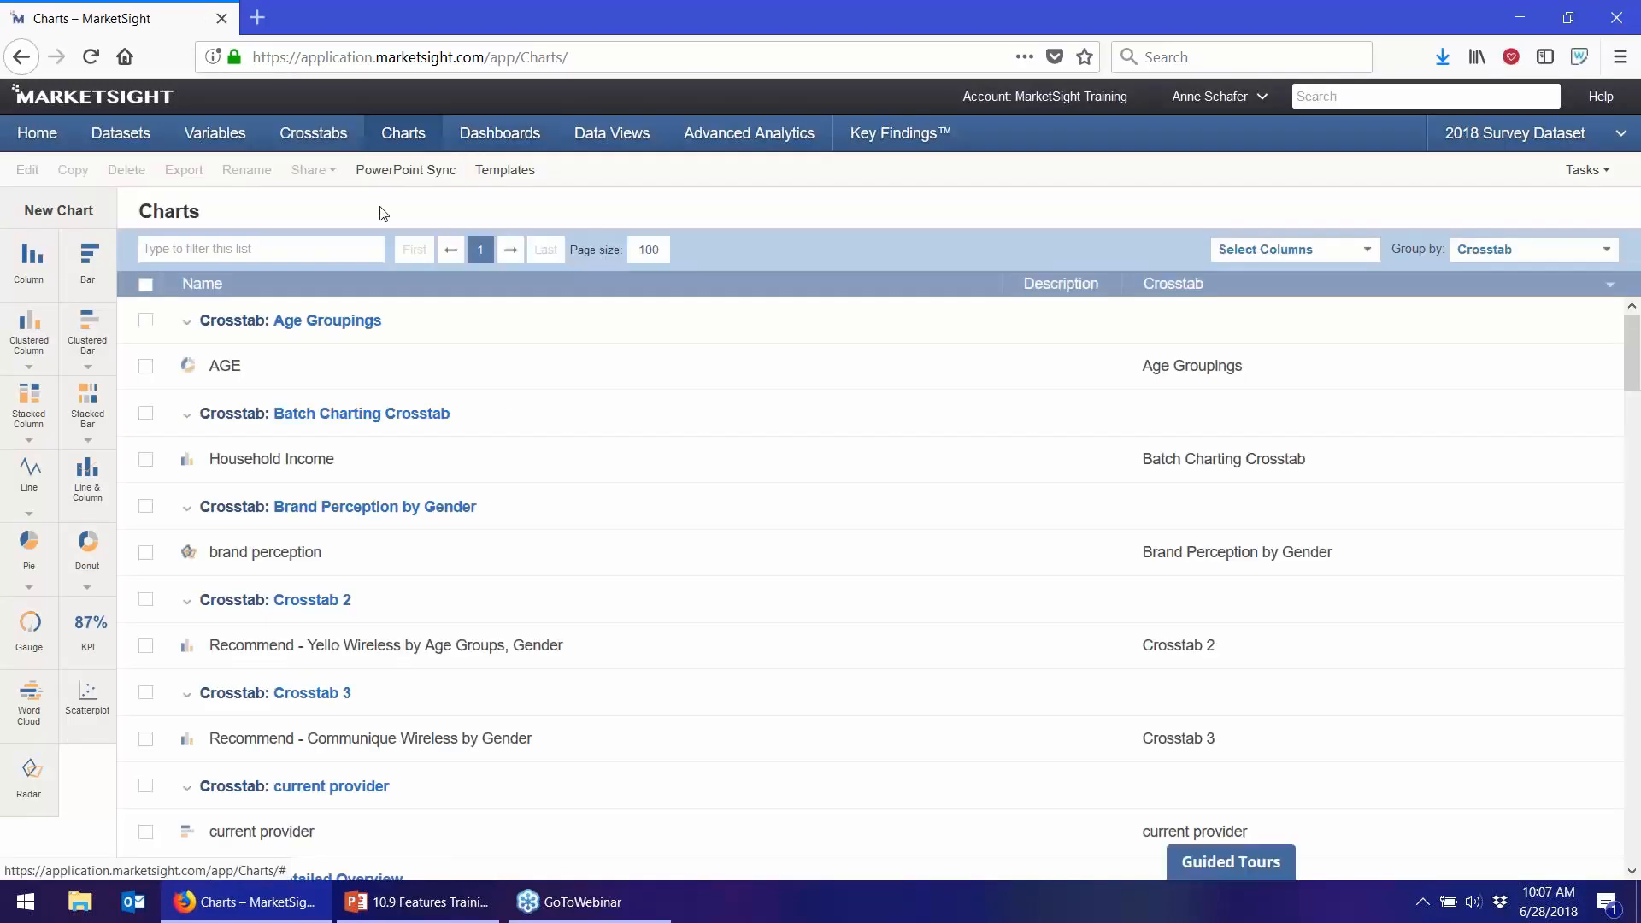
click(34, 370)
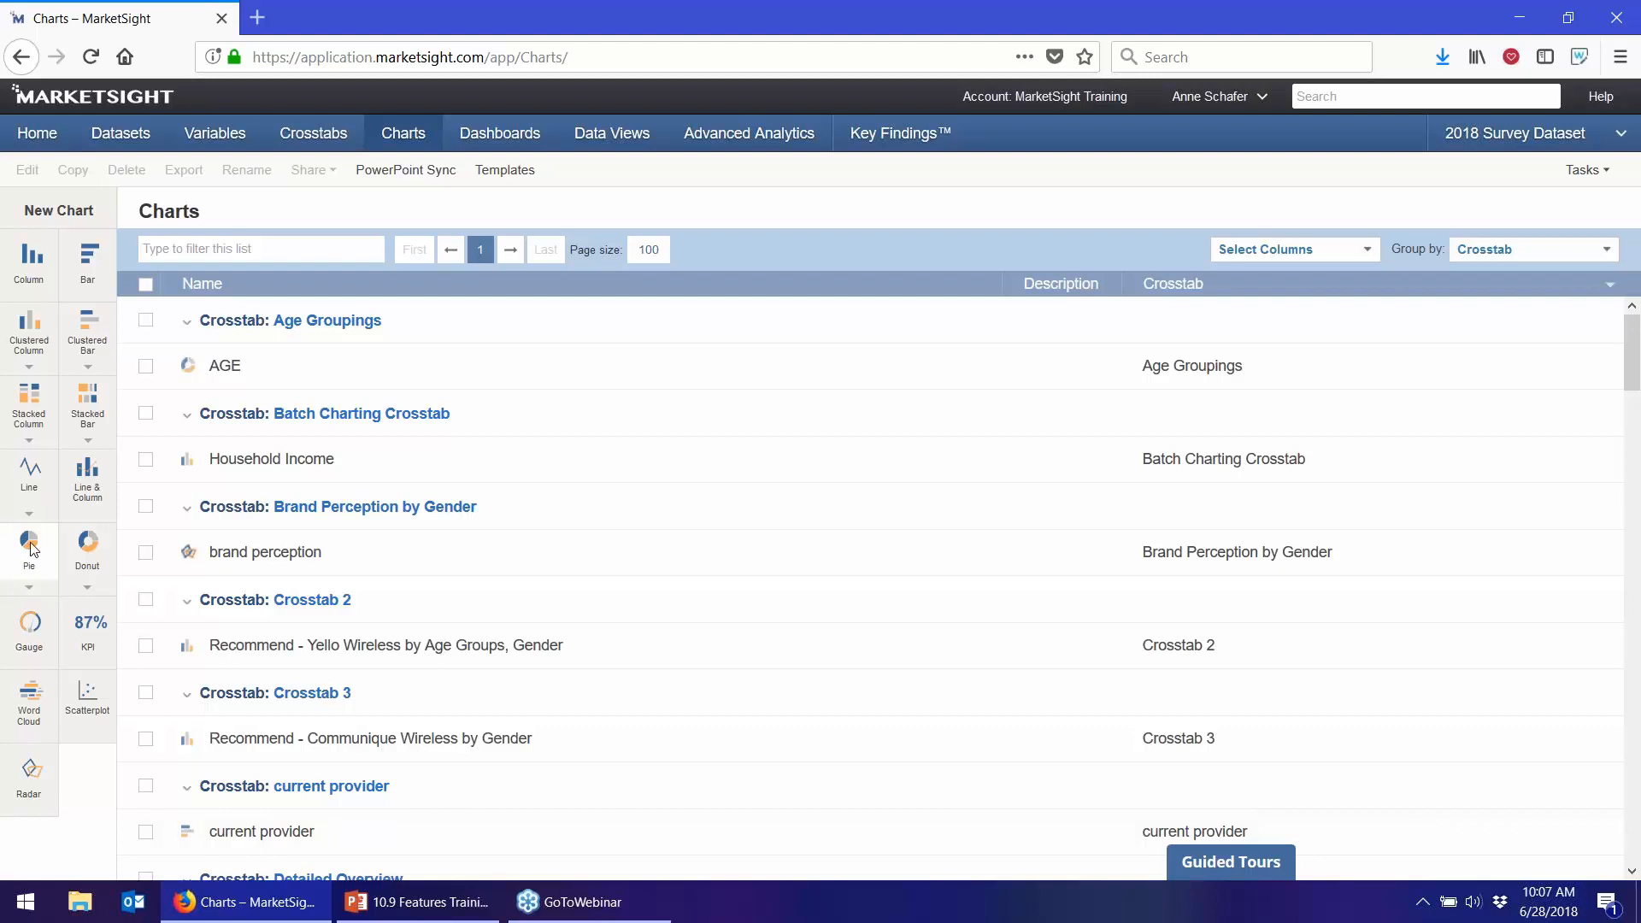
- Start a new pie chart with Favorite Wireless Provider as the slices, displaying that variable's own values
click(32, 550)
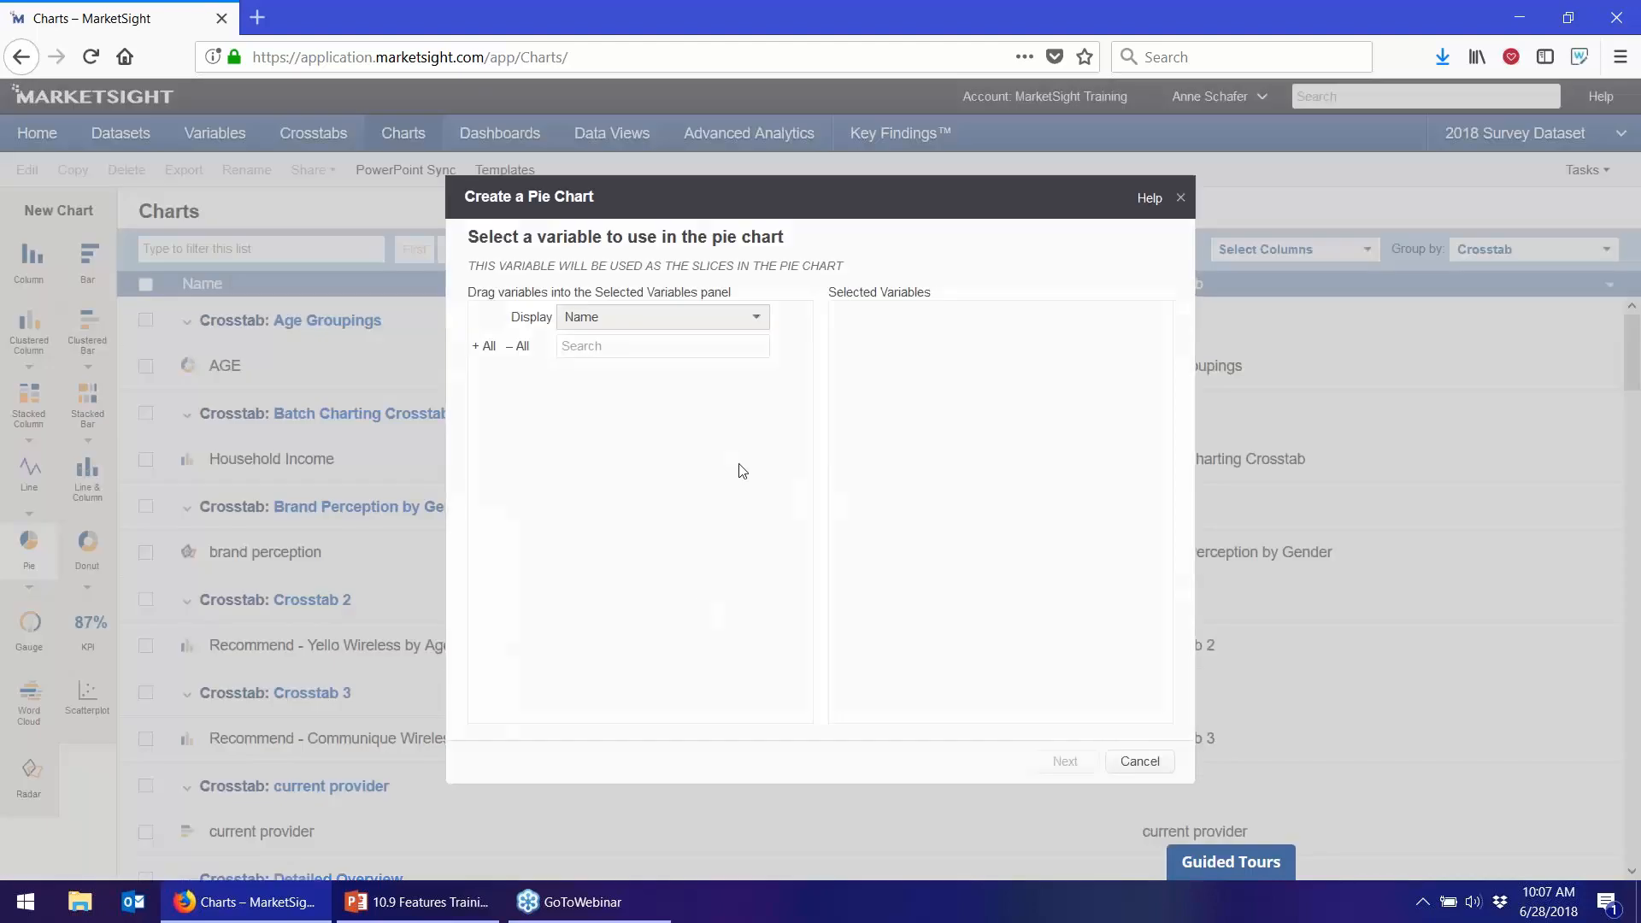
click(683, 346)
text(favorite)
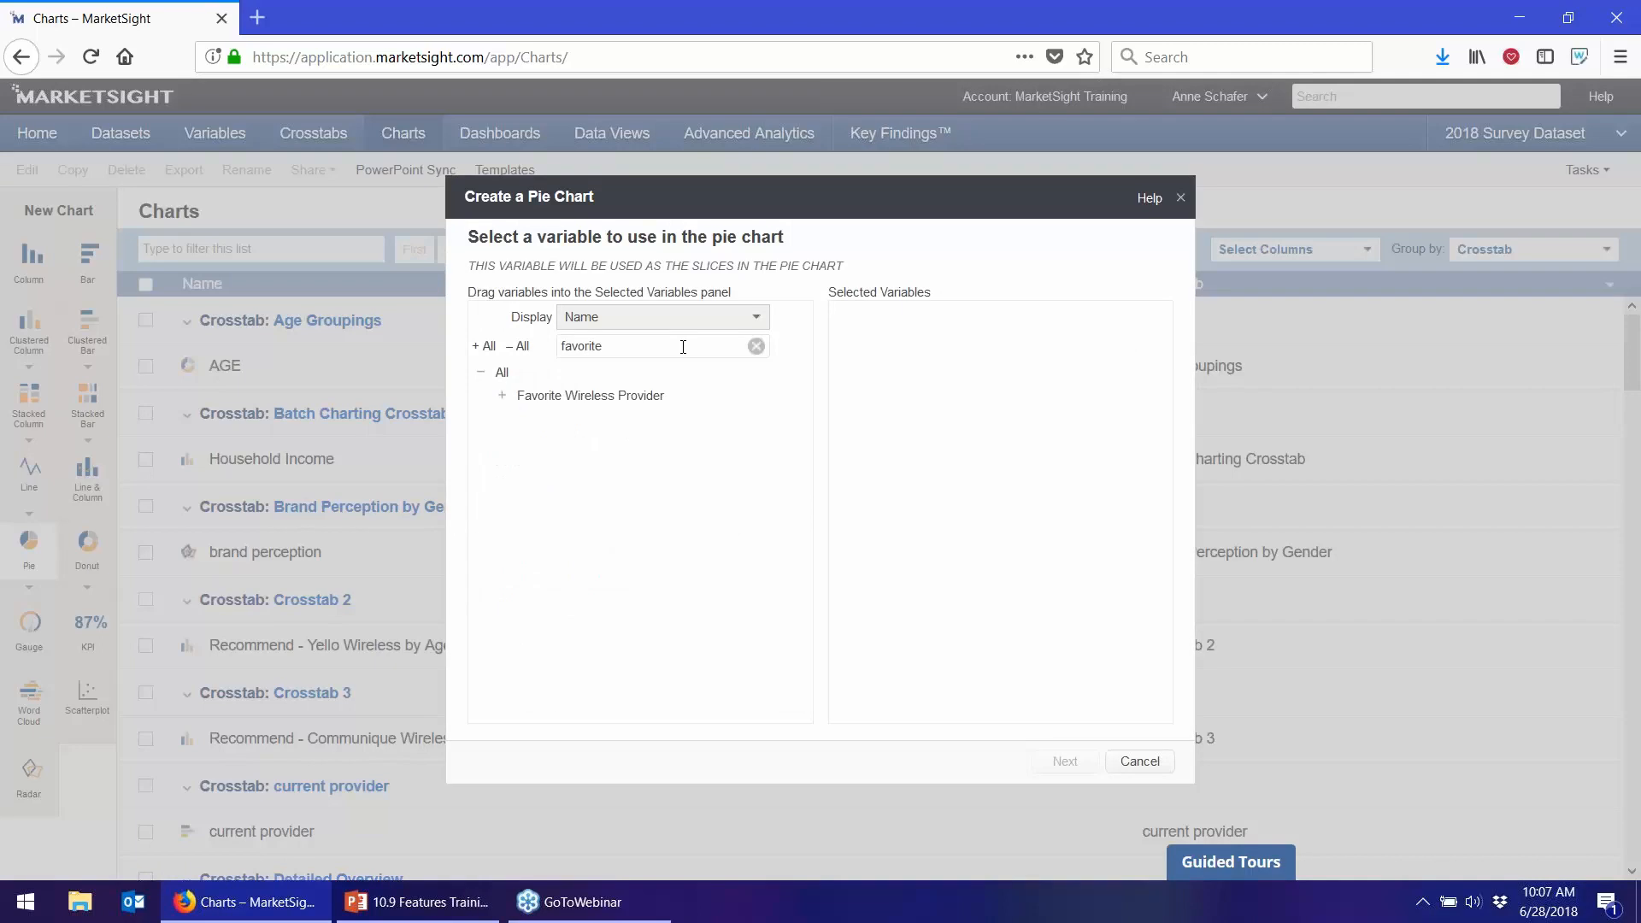
drag(652, 410, 943, 379)
click(1062, 761)
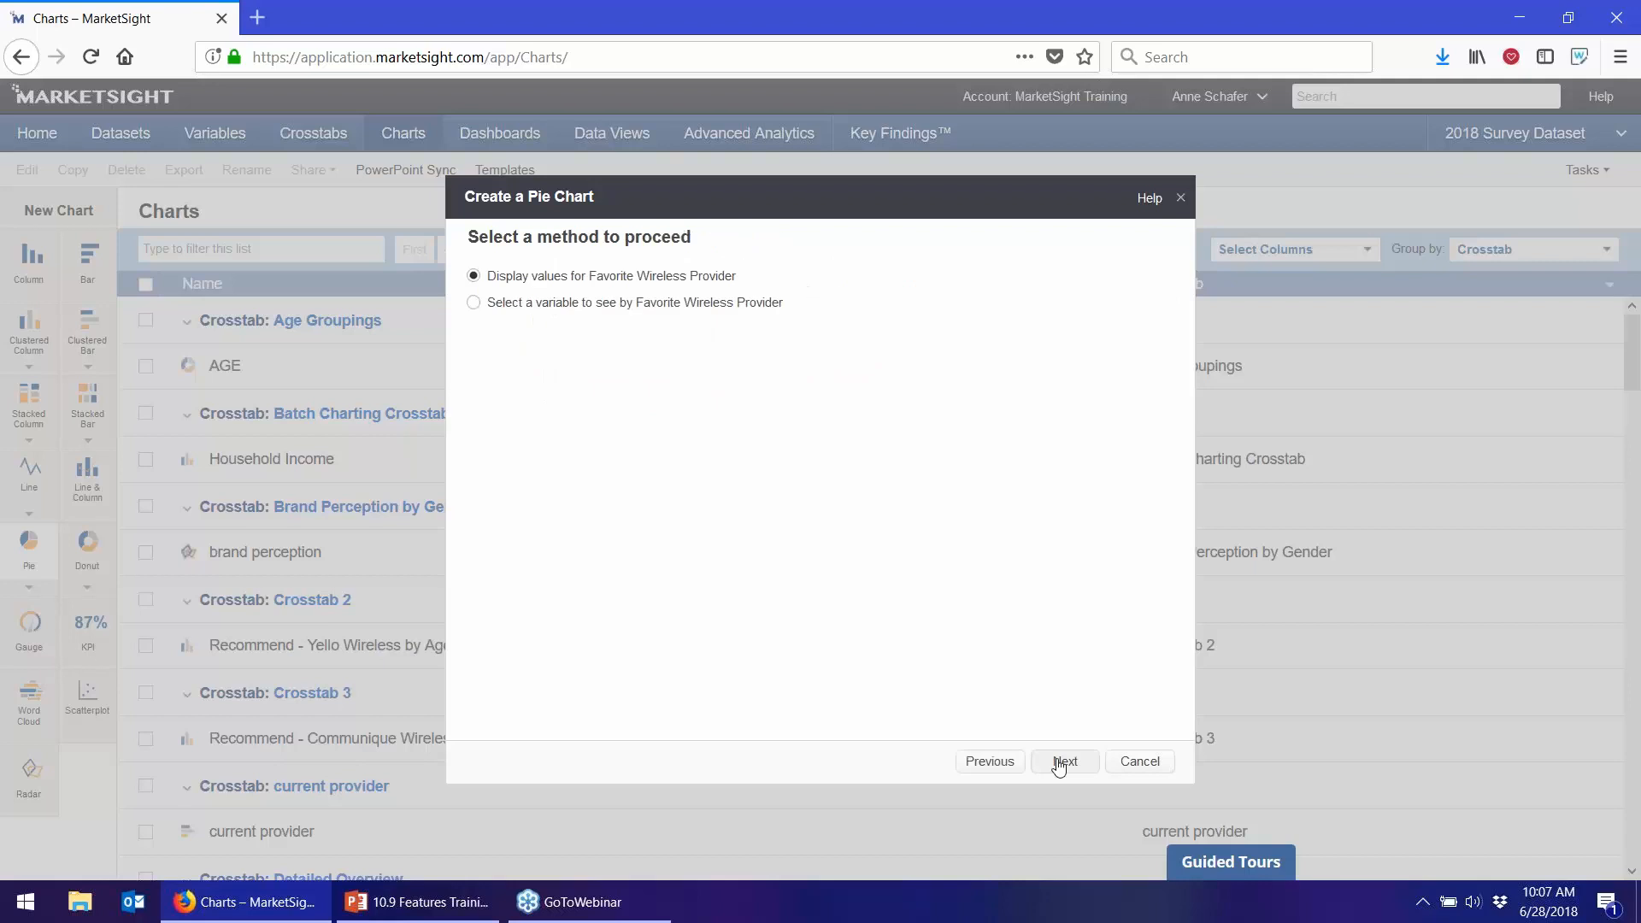
click(1062, 761)
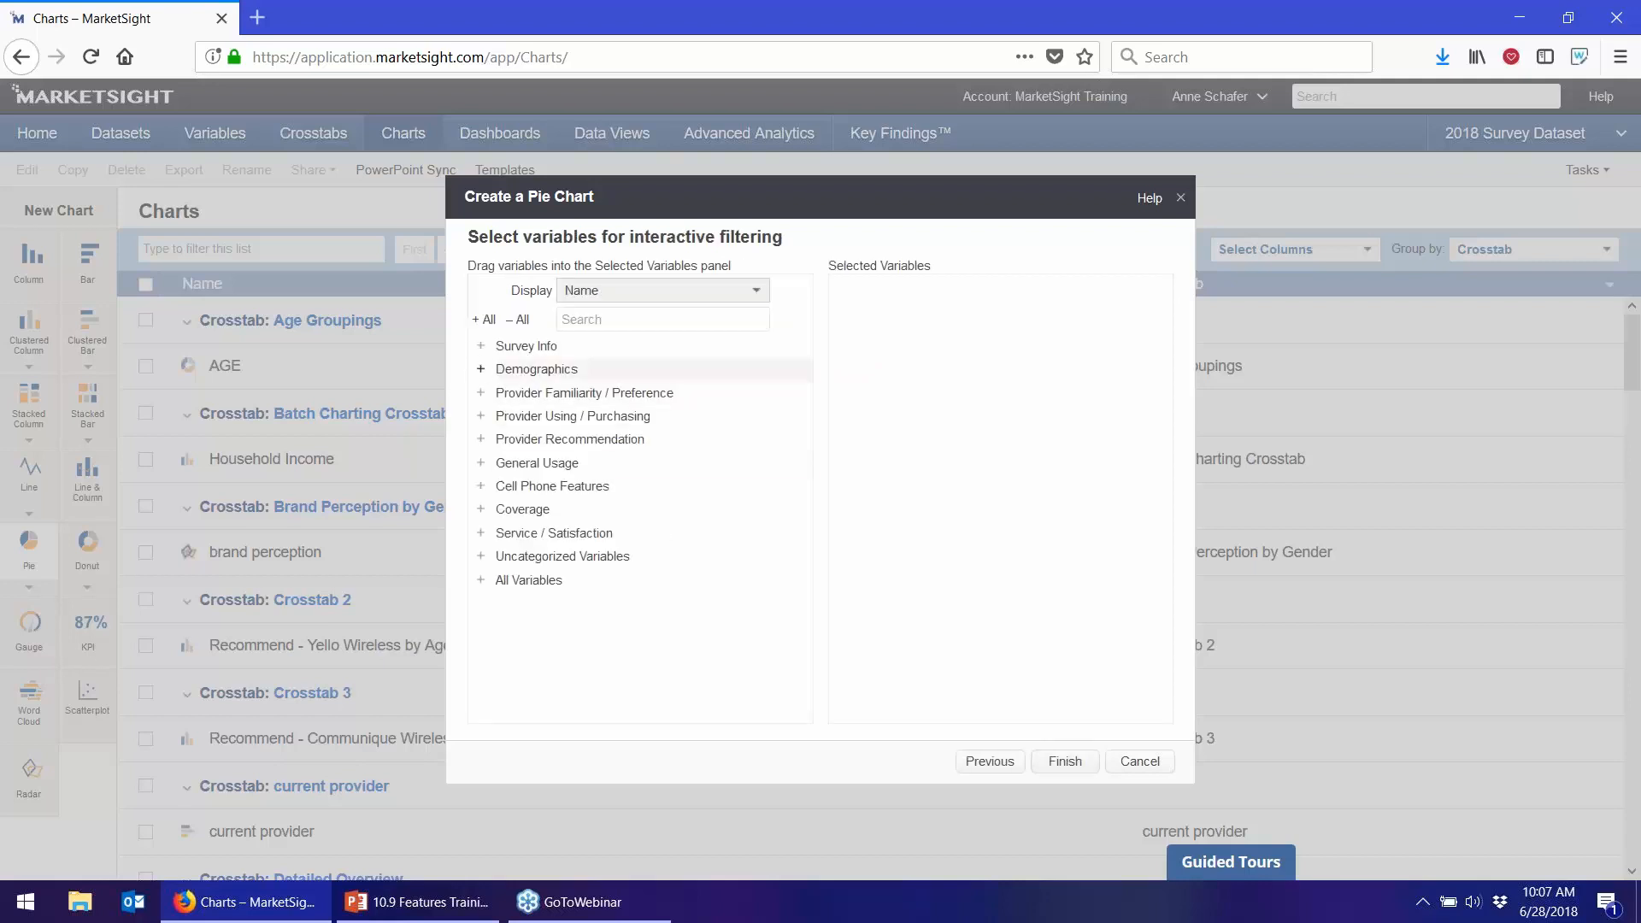
- Add the demographic variables Gender and Household Income as interactive filters, finish the pie chart and inspect its Communique Wireless slice
click(530, 368)
drag(540, 415, 964, 398)
drag(589, 438, 909, 402)
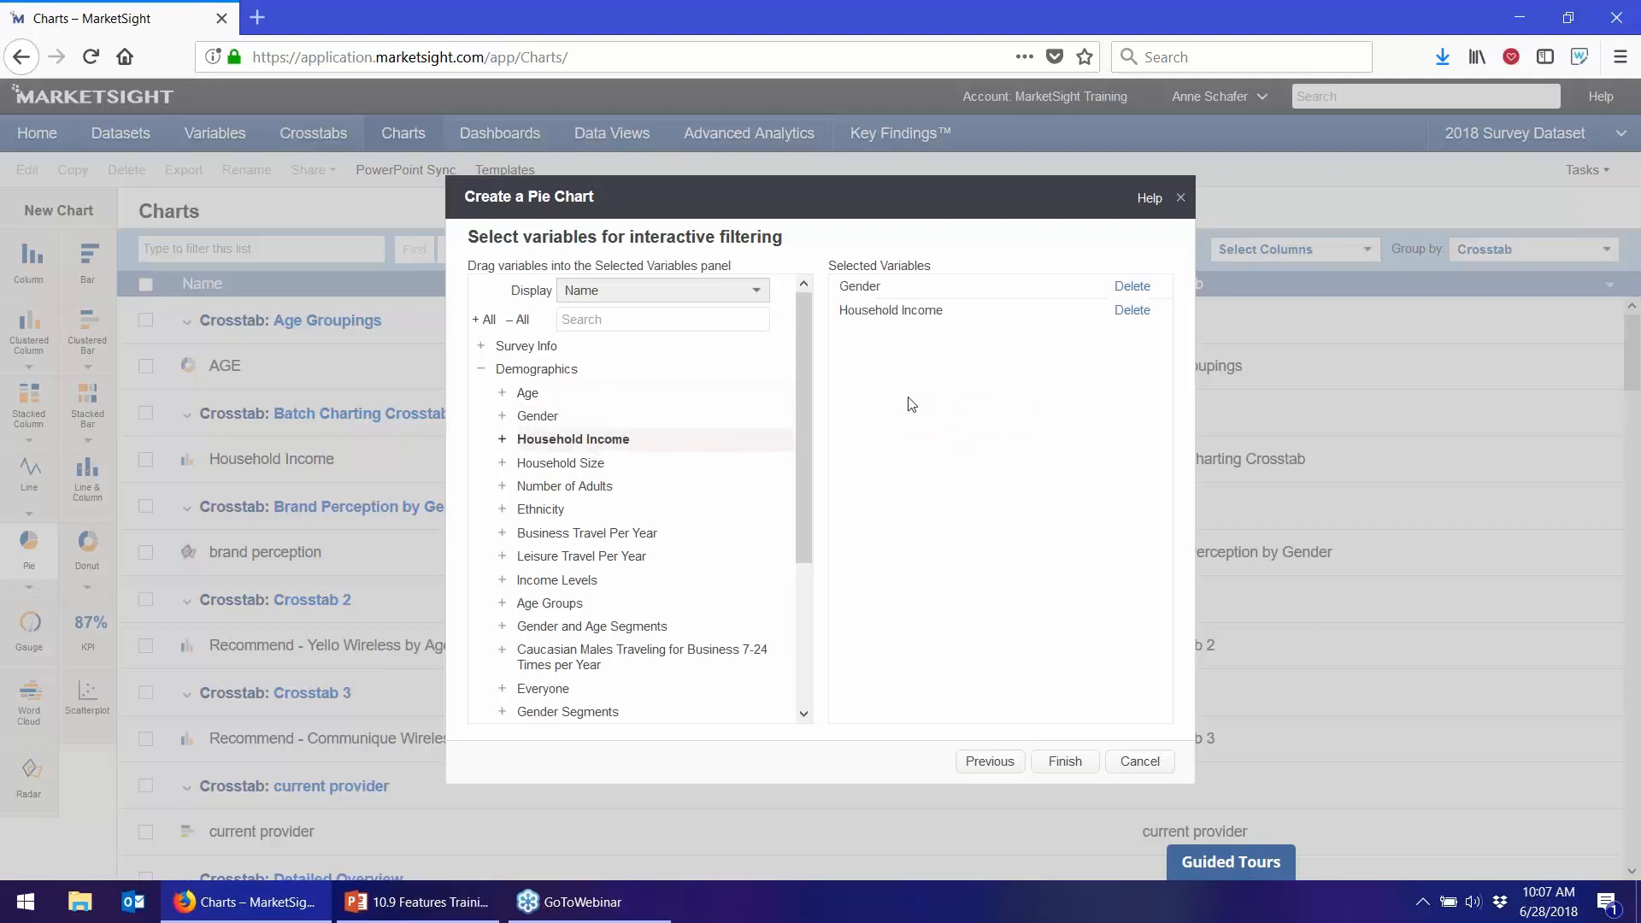
click(1065, 764)
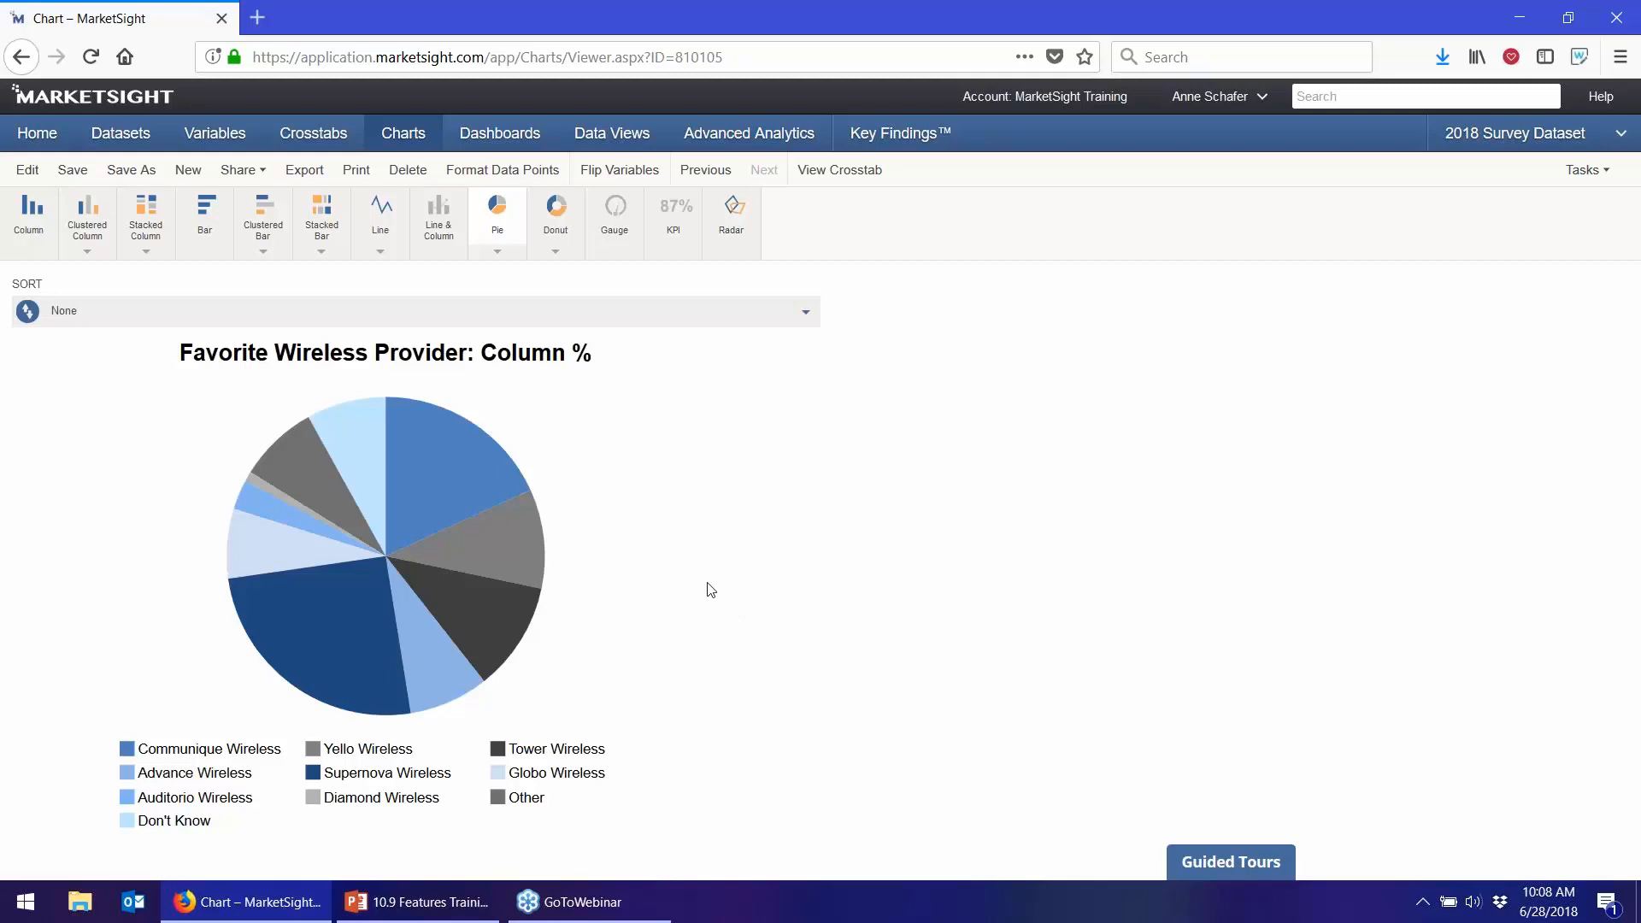
mouse_move(422, 471)
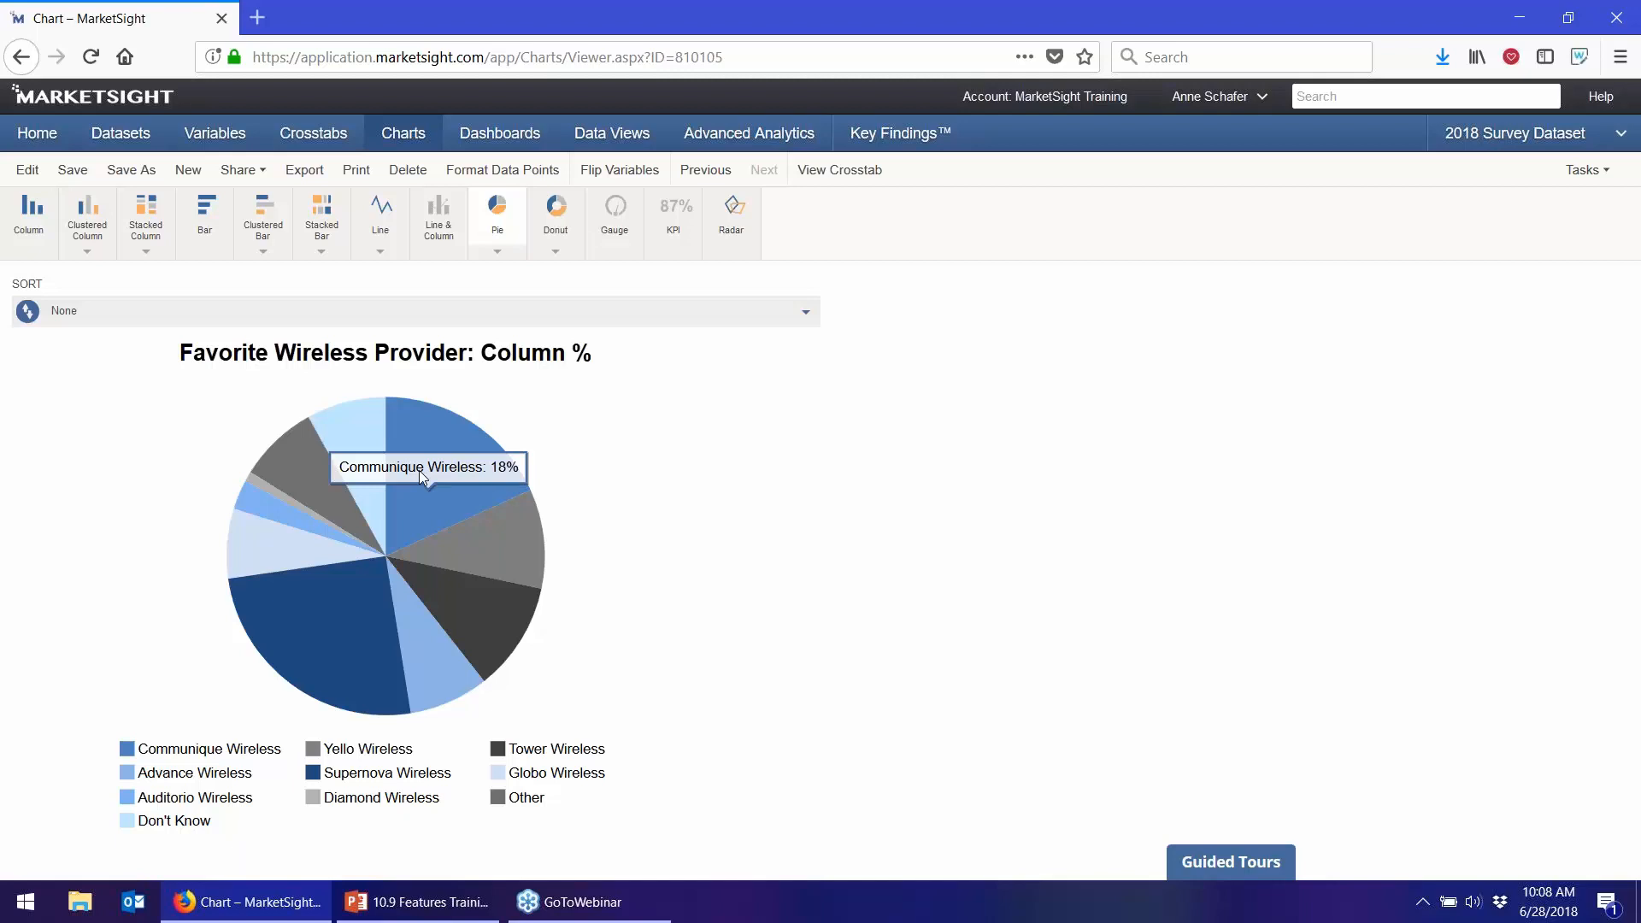
- Open the recent scatter plot Monthly Cell Phone Bill by Monthly Minutes Used for editing
click(52, 139)
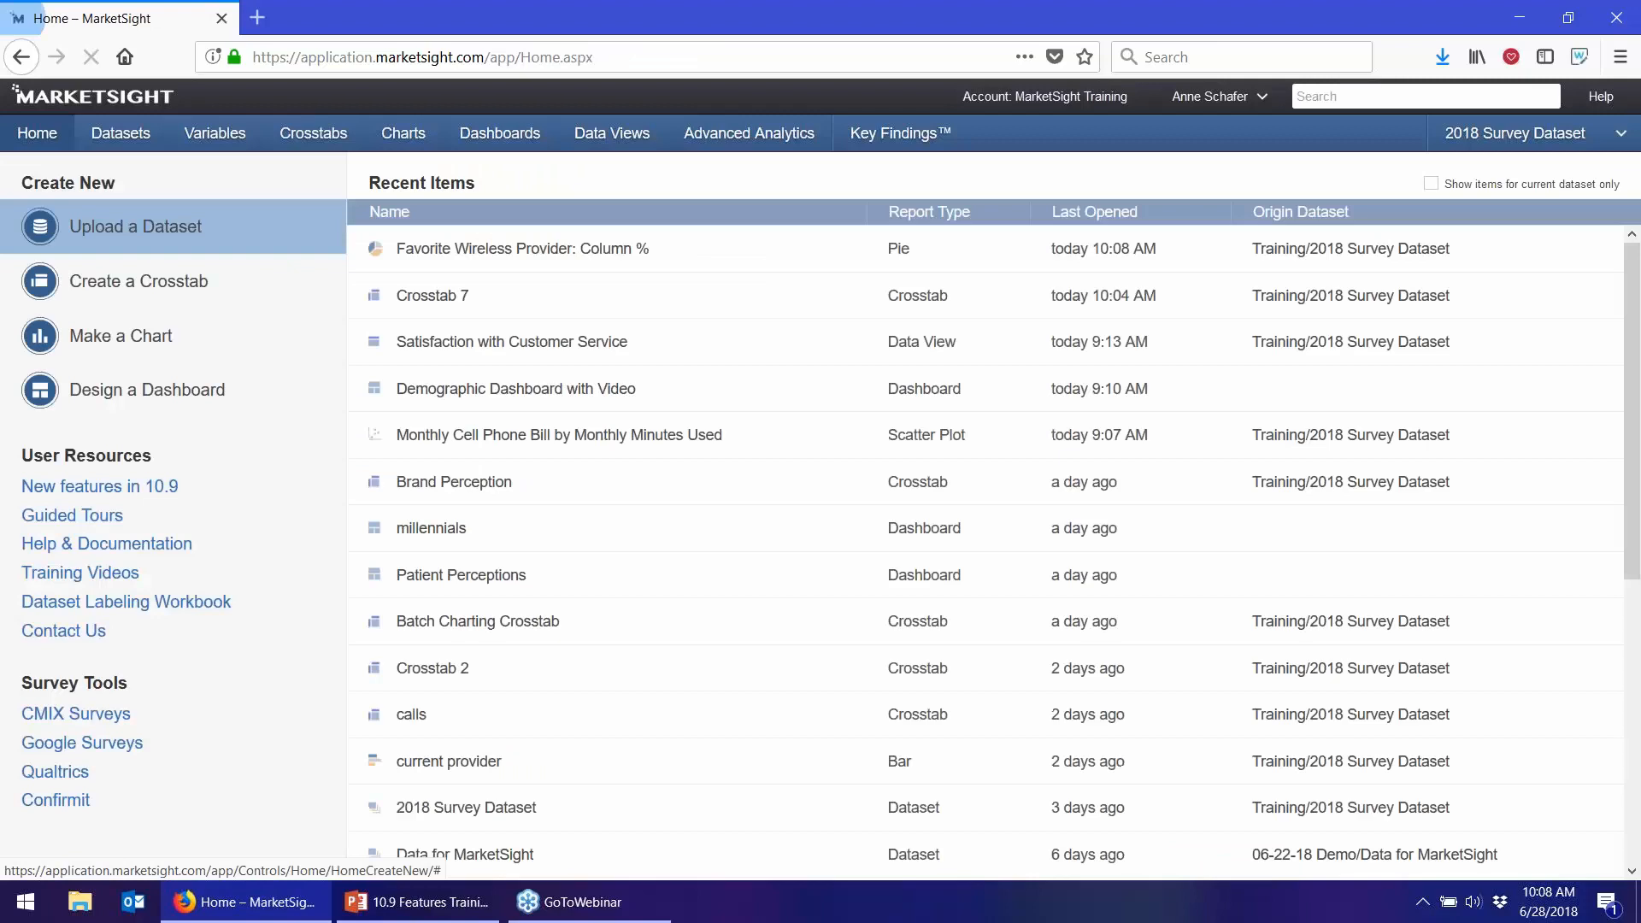
click(541, 429)
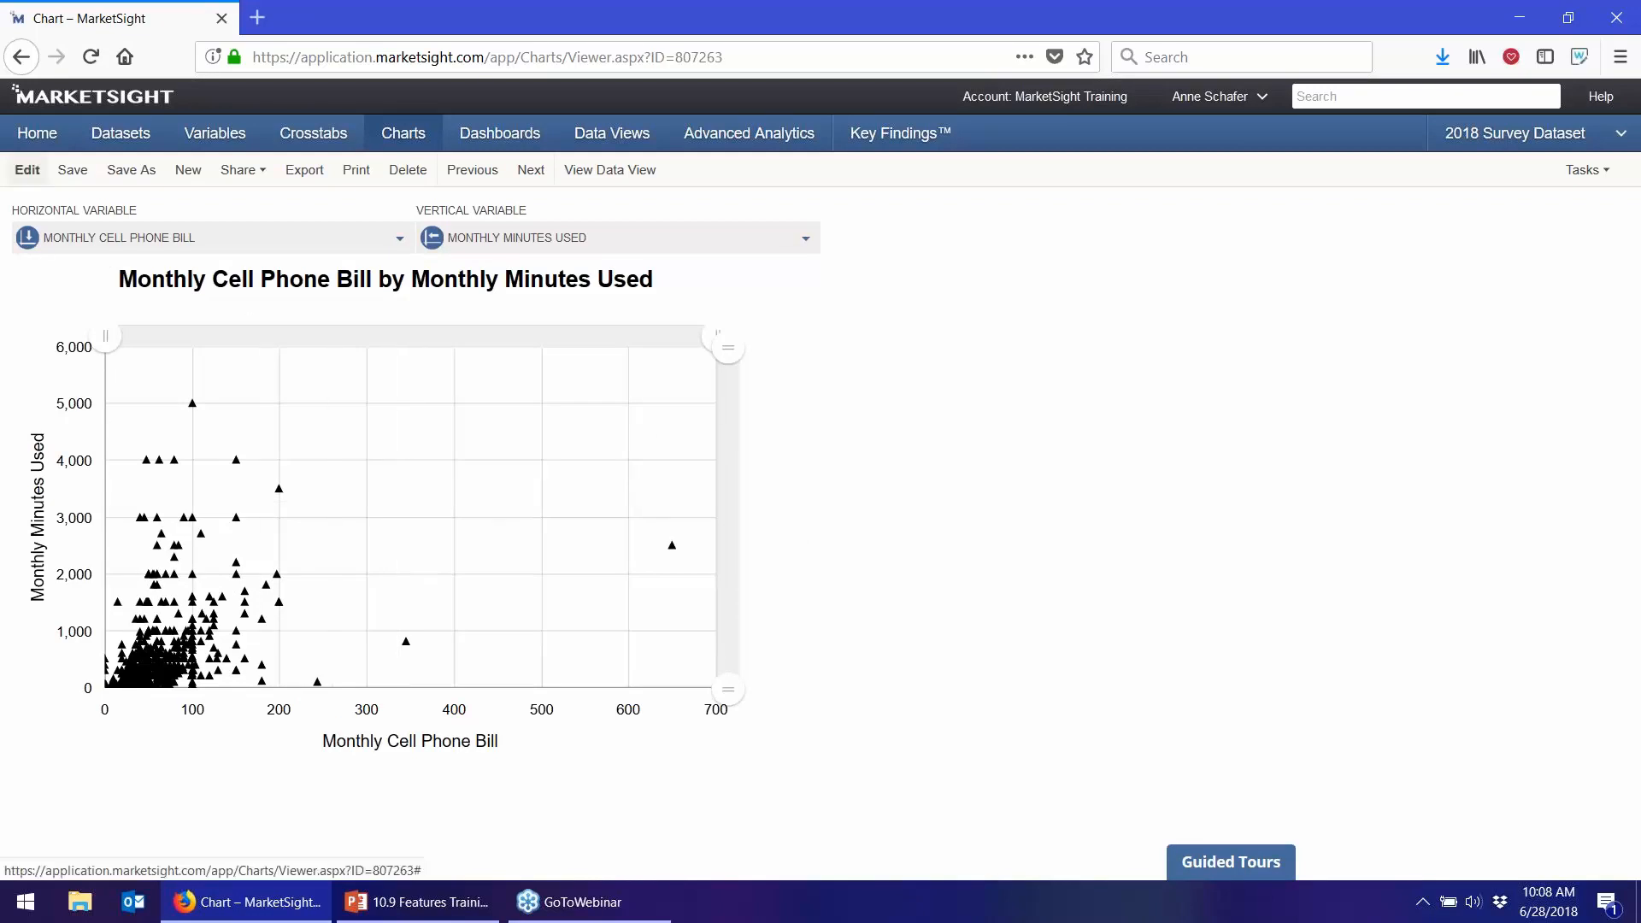
click(27, 169)
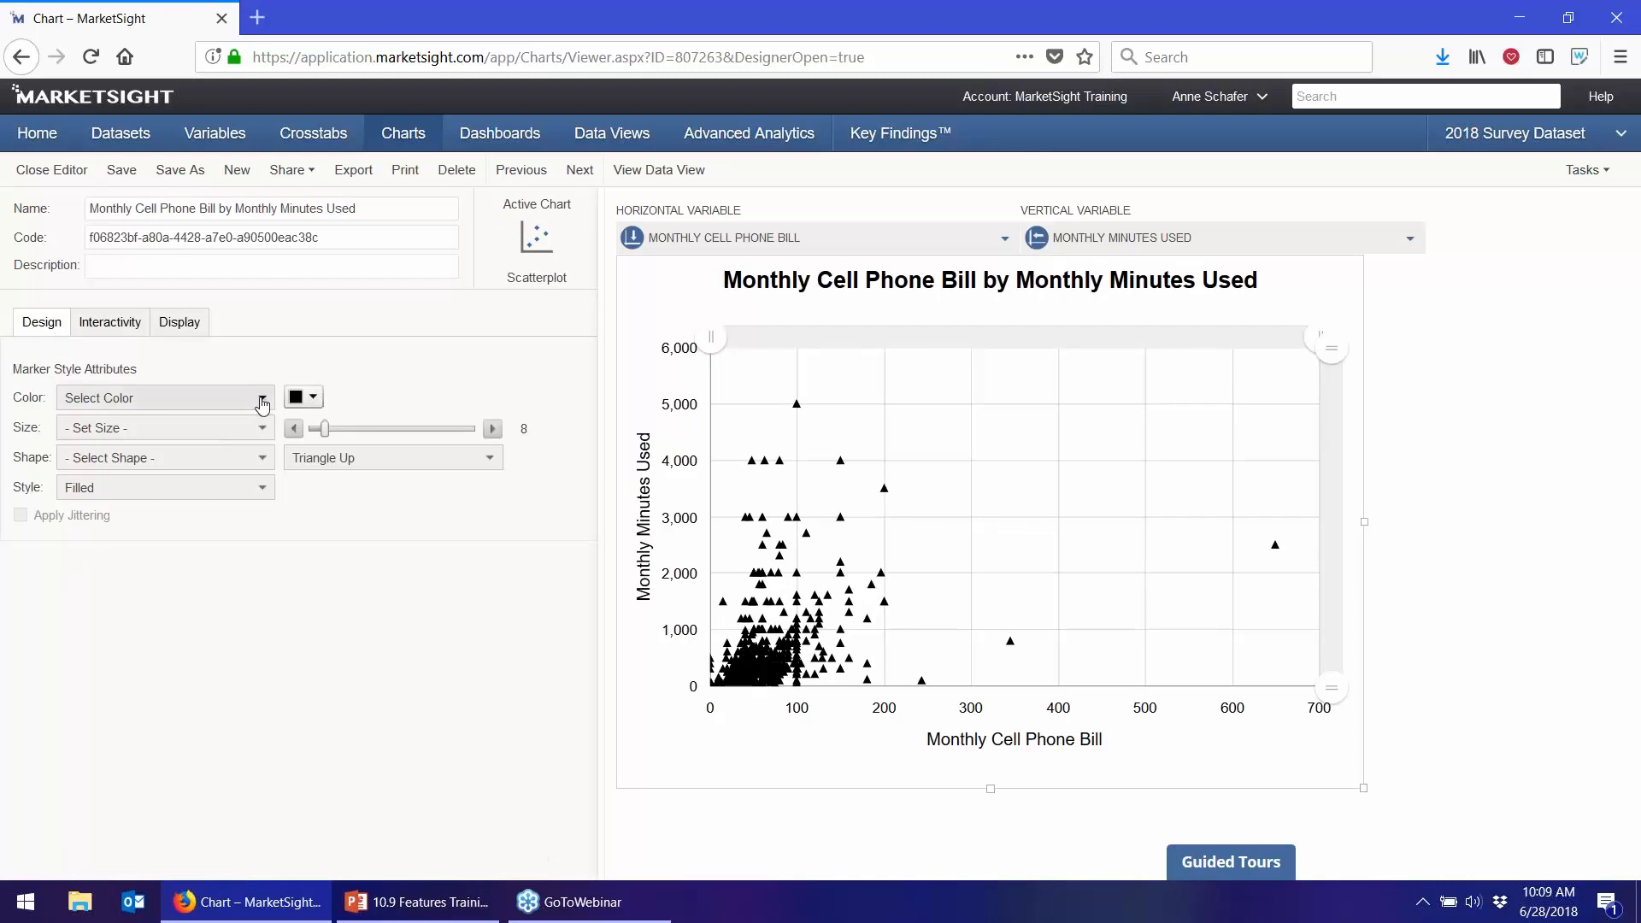
- Color the scatterplot markers with varied opacity by Household Income, using blue as the base color
click(262, 399)
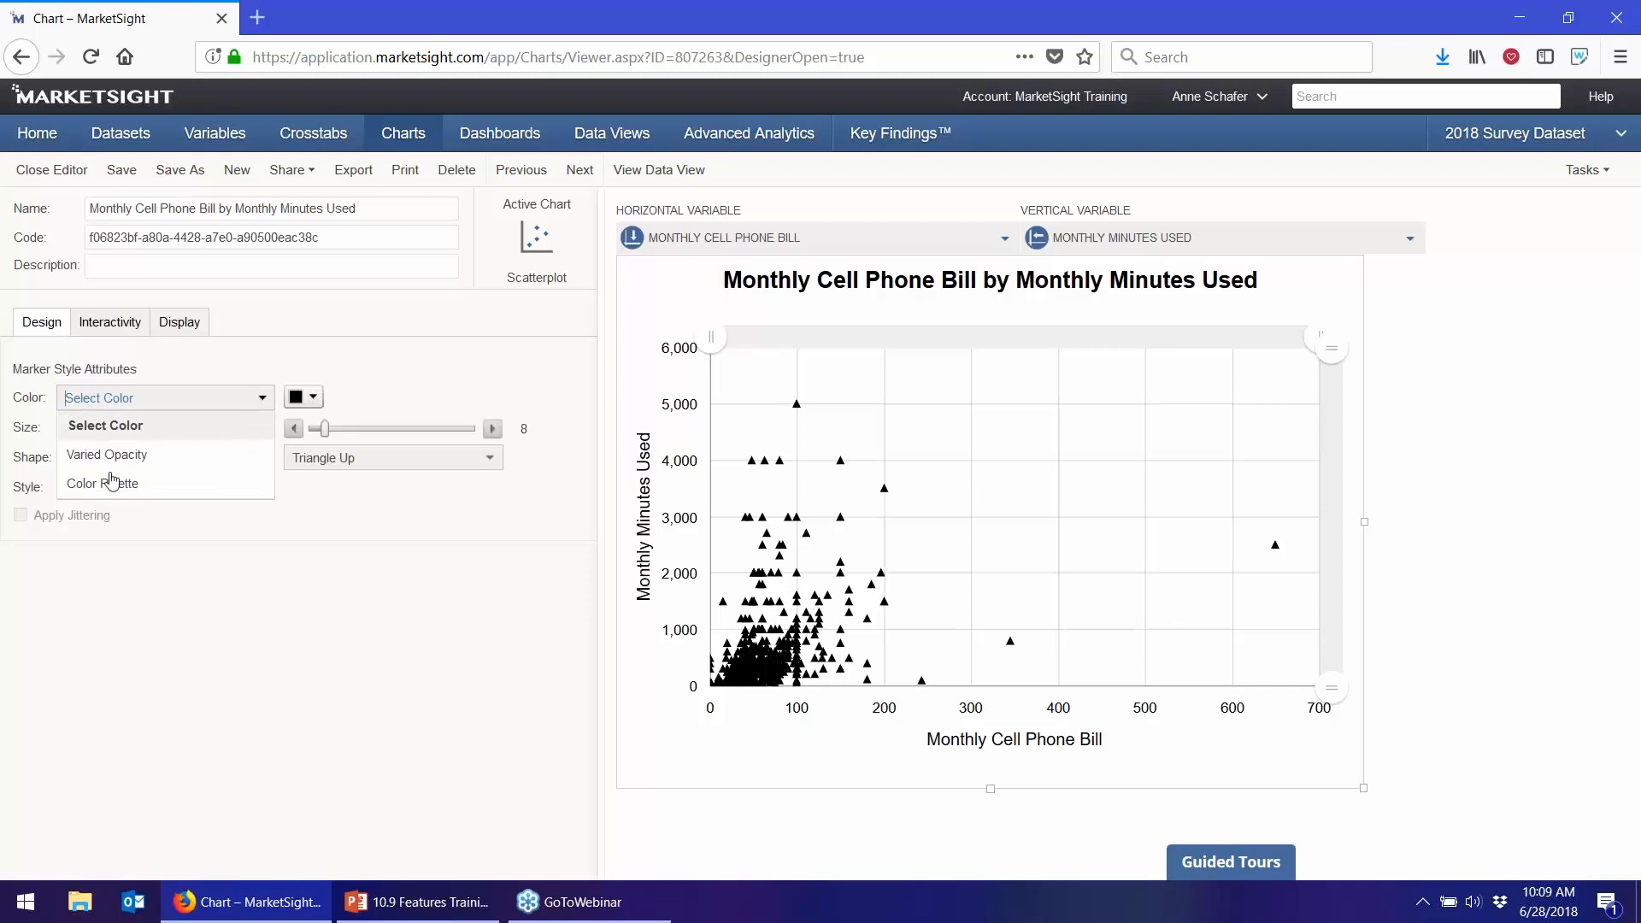
click(113, 457)
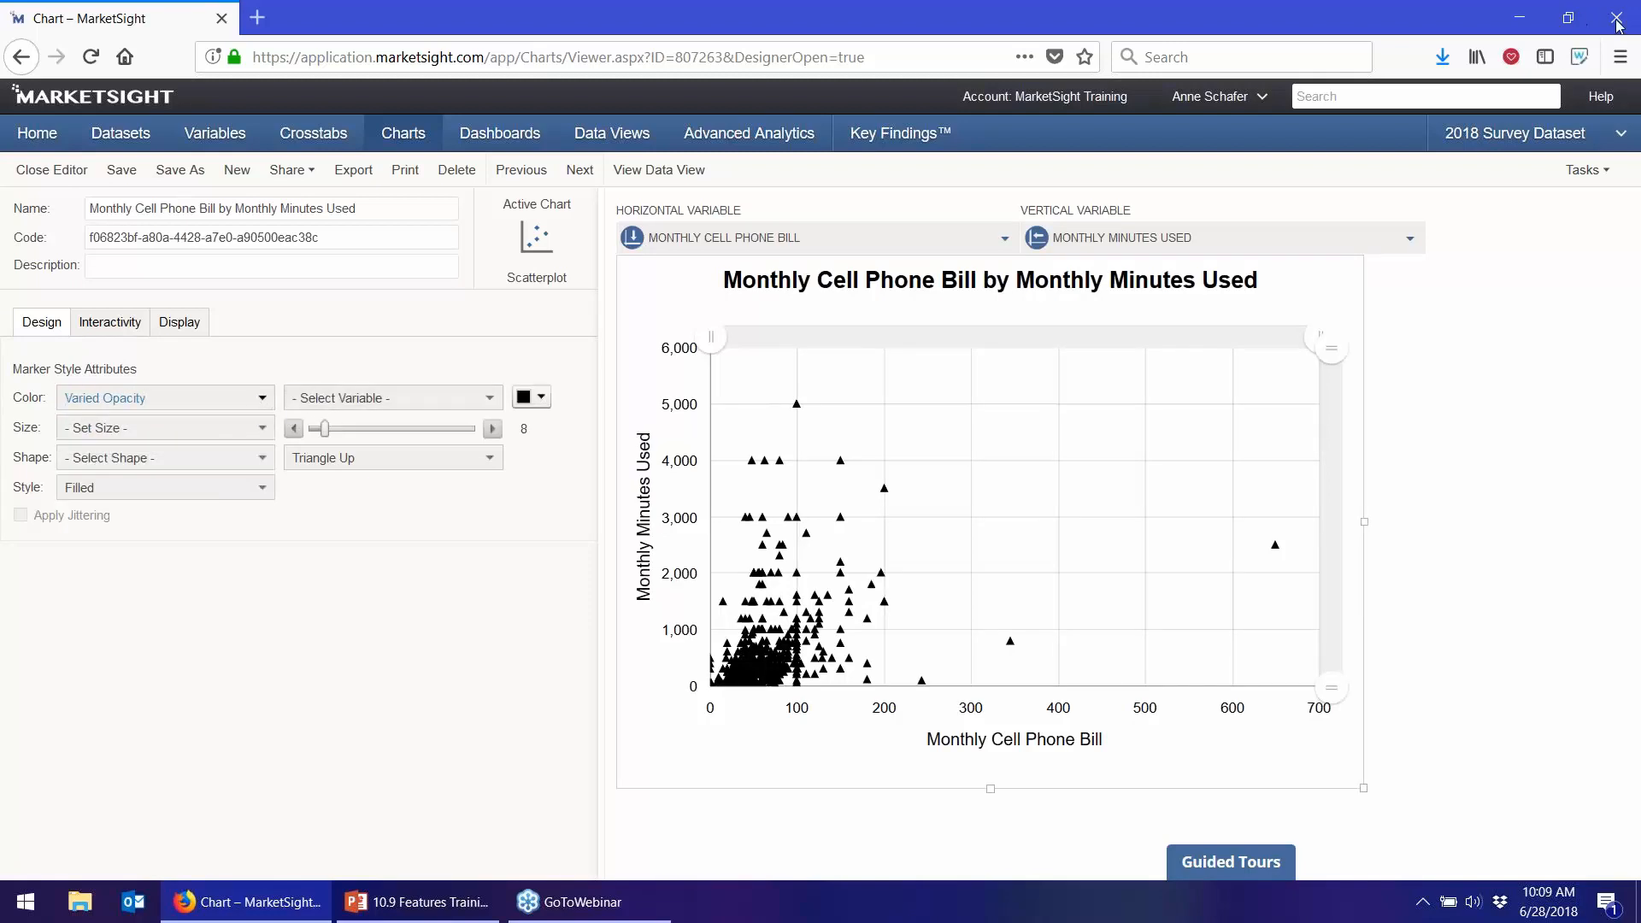
click(457, 403)
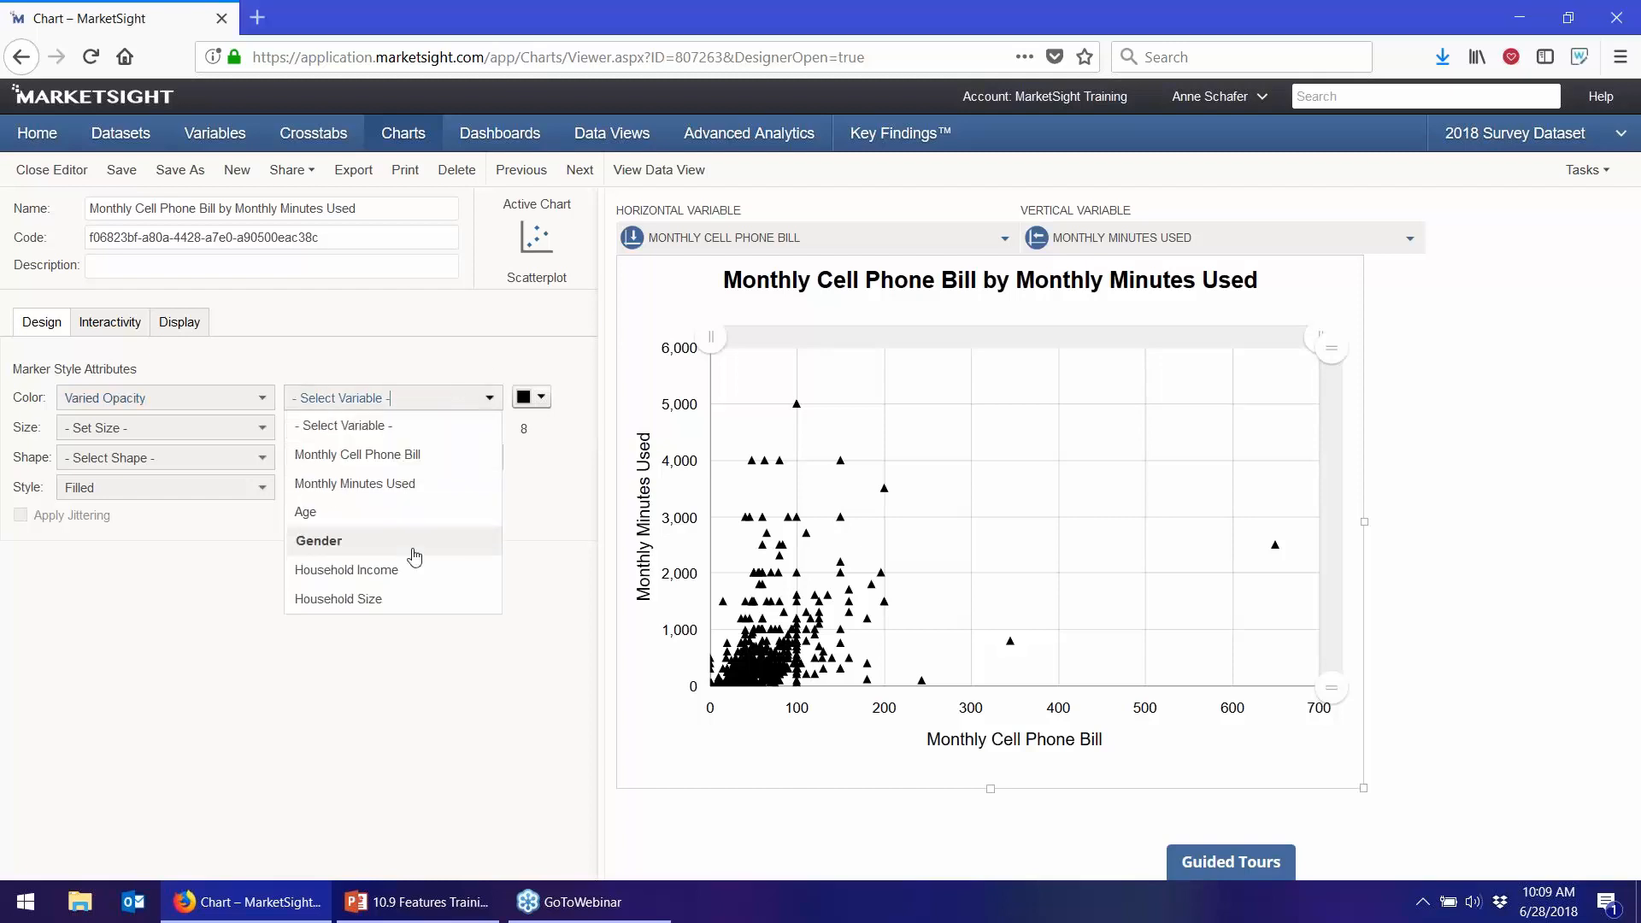
click(374, 575)
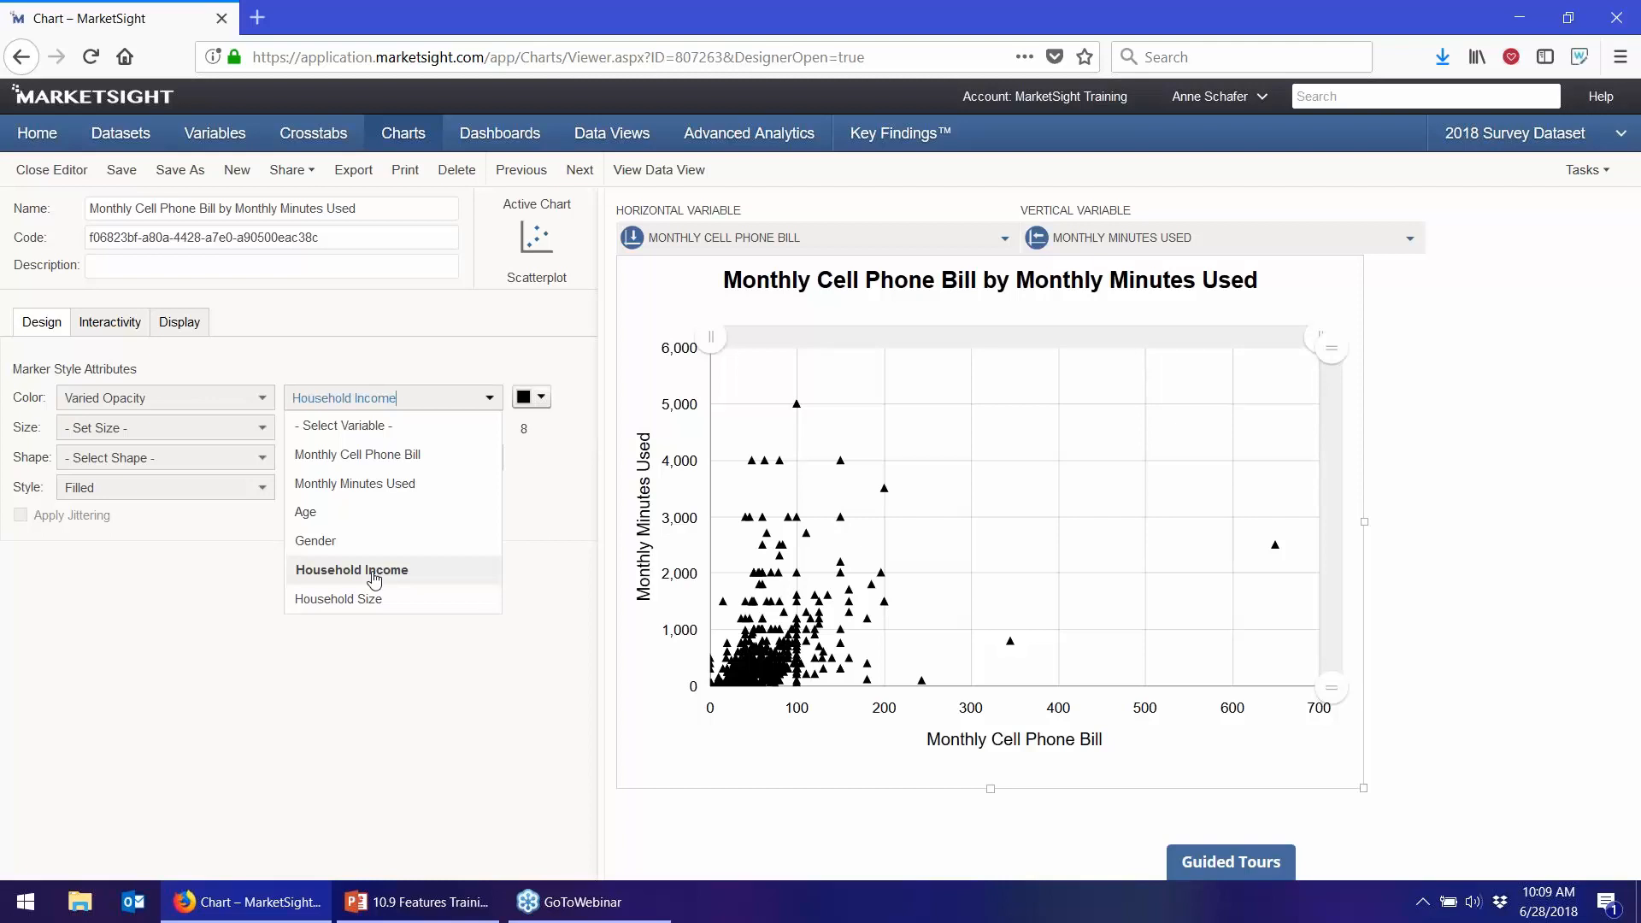
drag(683, 312, 1420, 288)
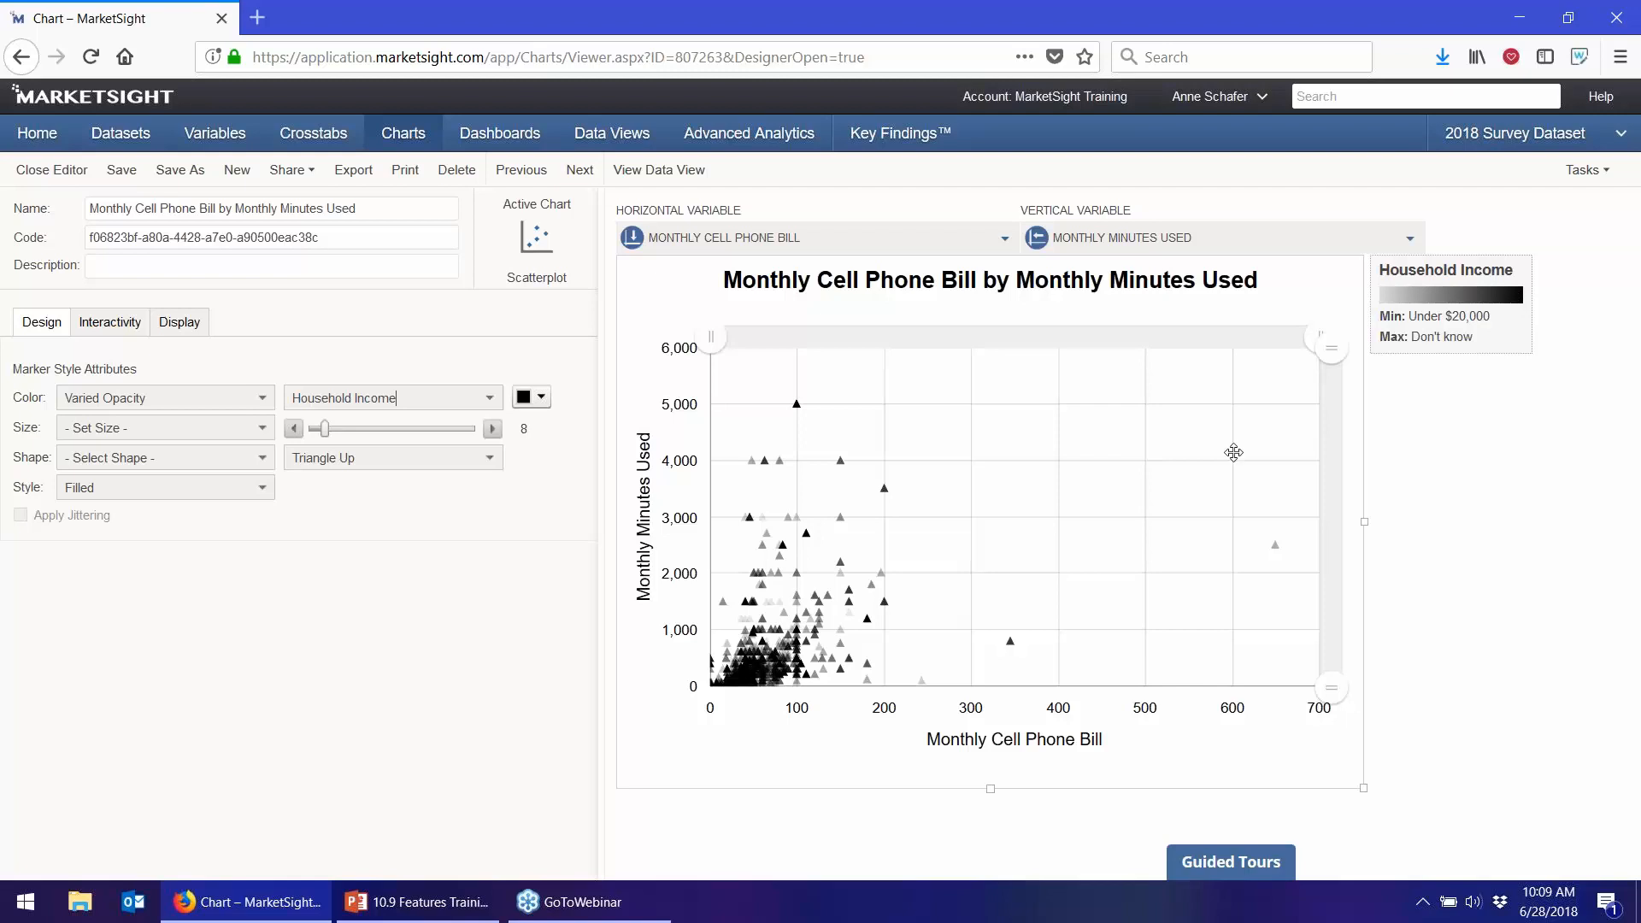
click(539, 400)
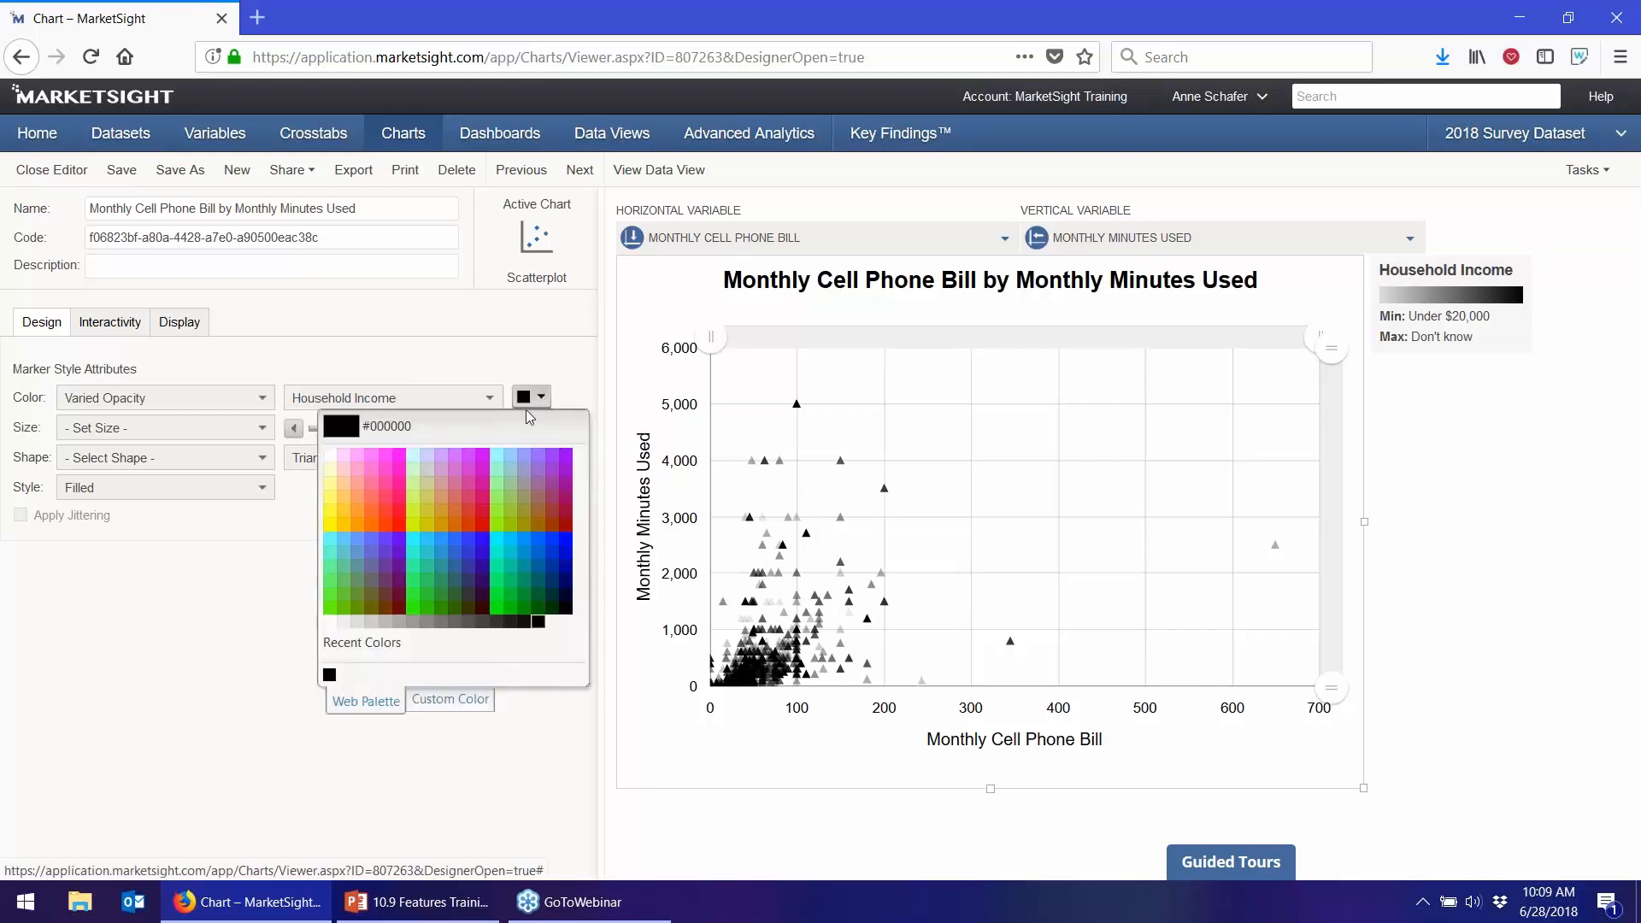
click(454, 569)
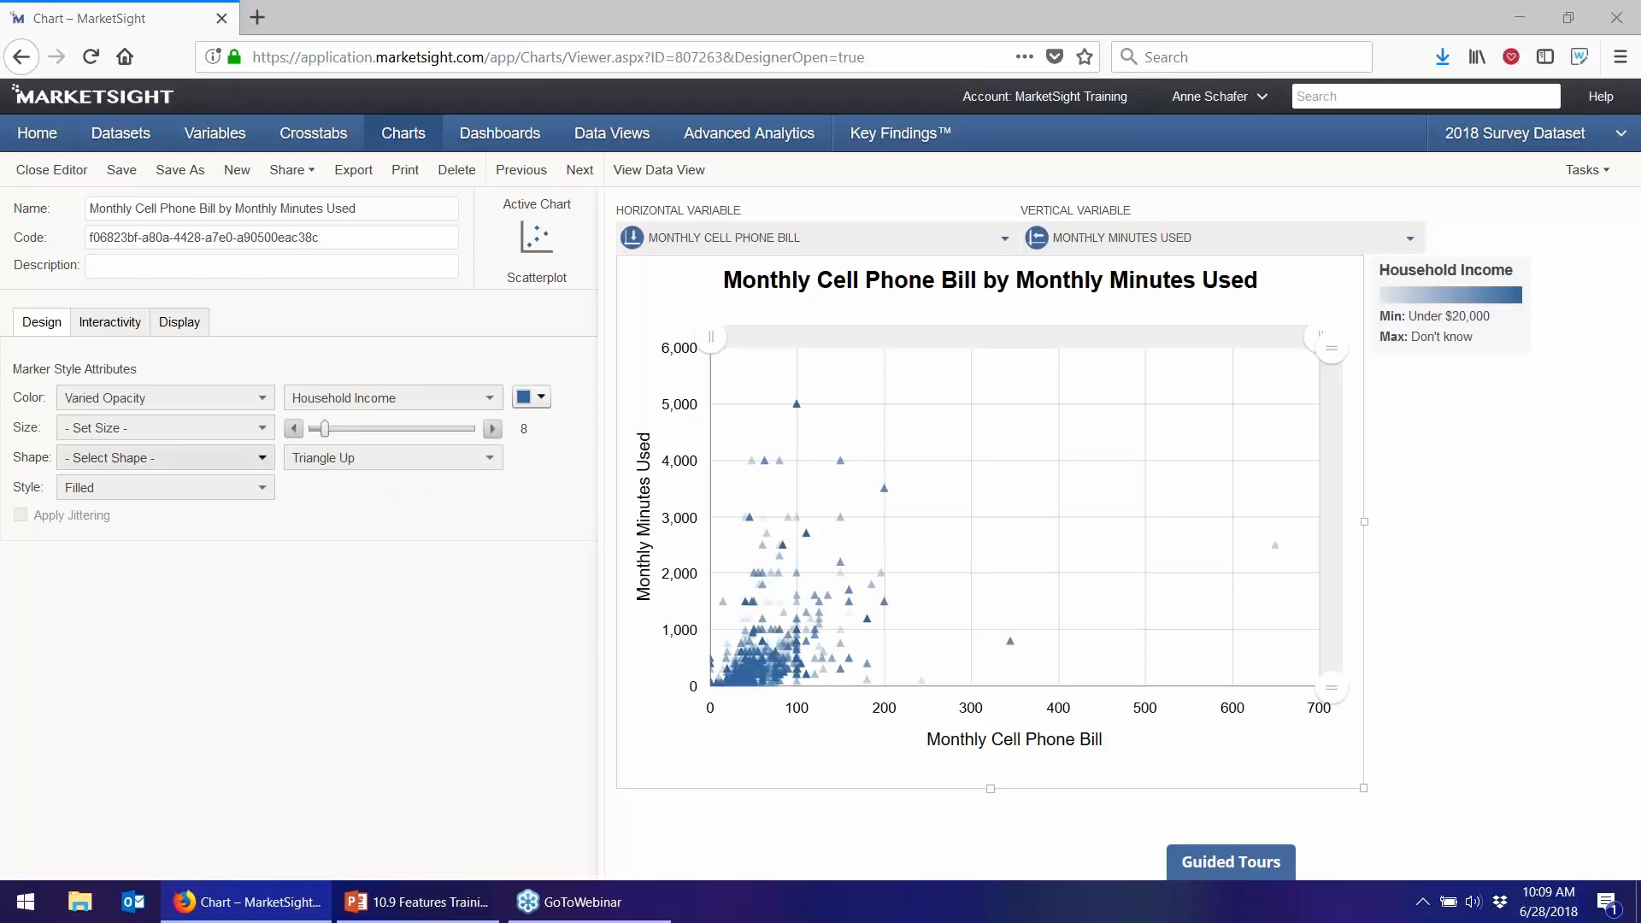
- Size the scatterplot markers by Household Size and set their shape to Round
click(118, 457)
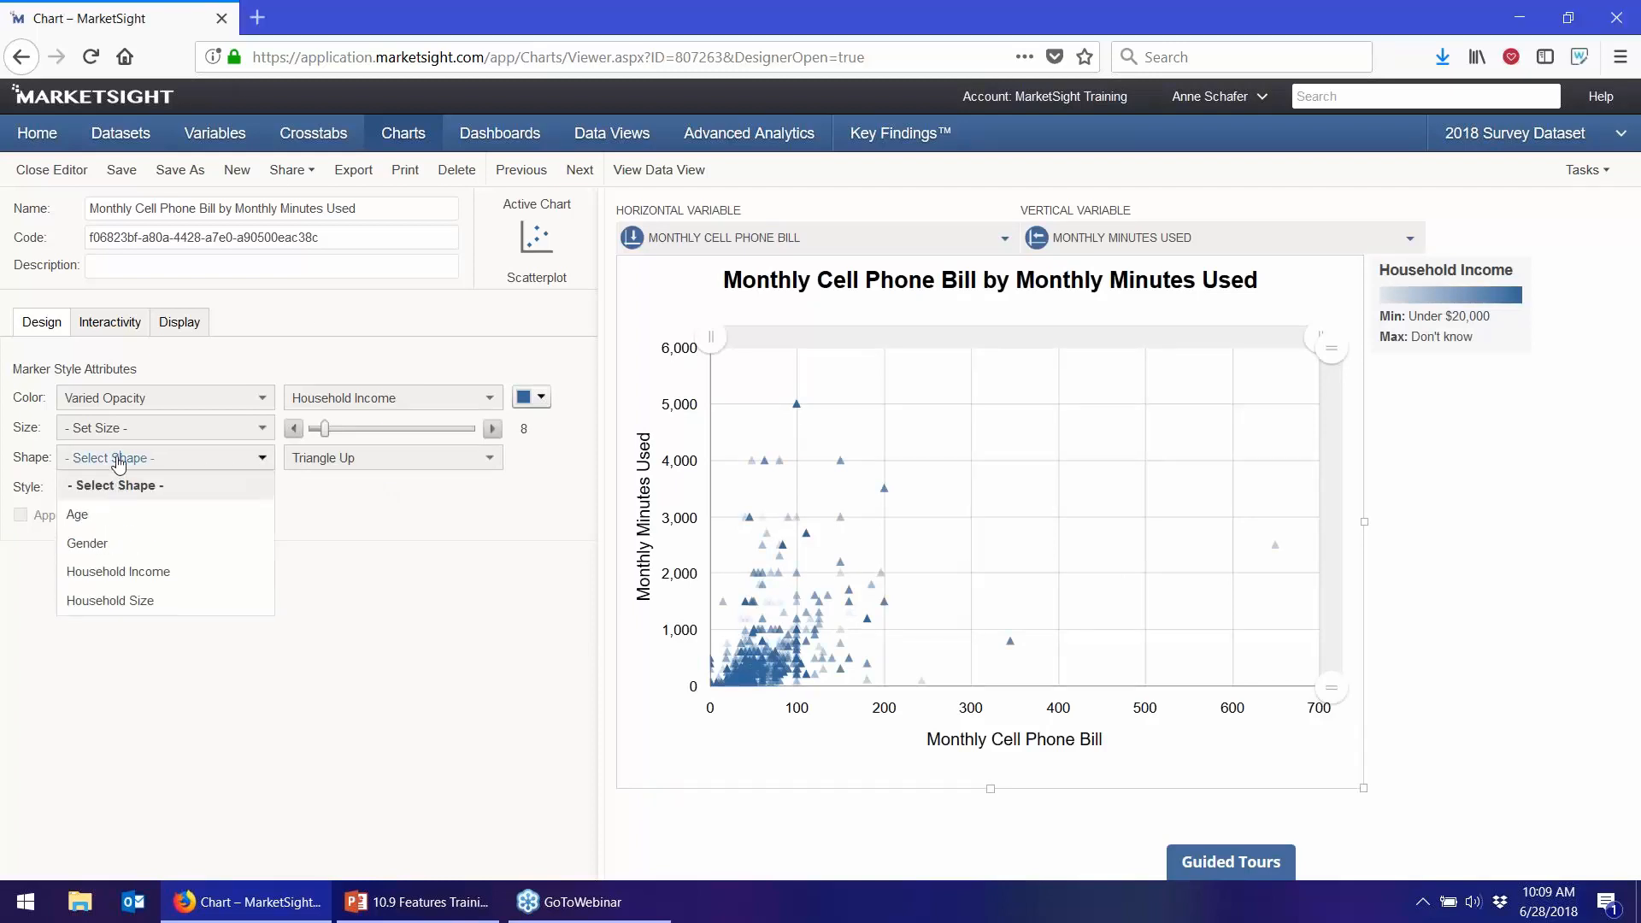
click(156, 432)
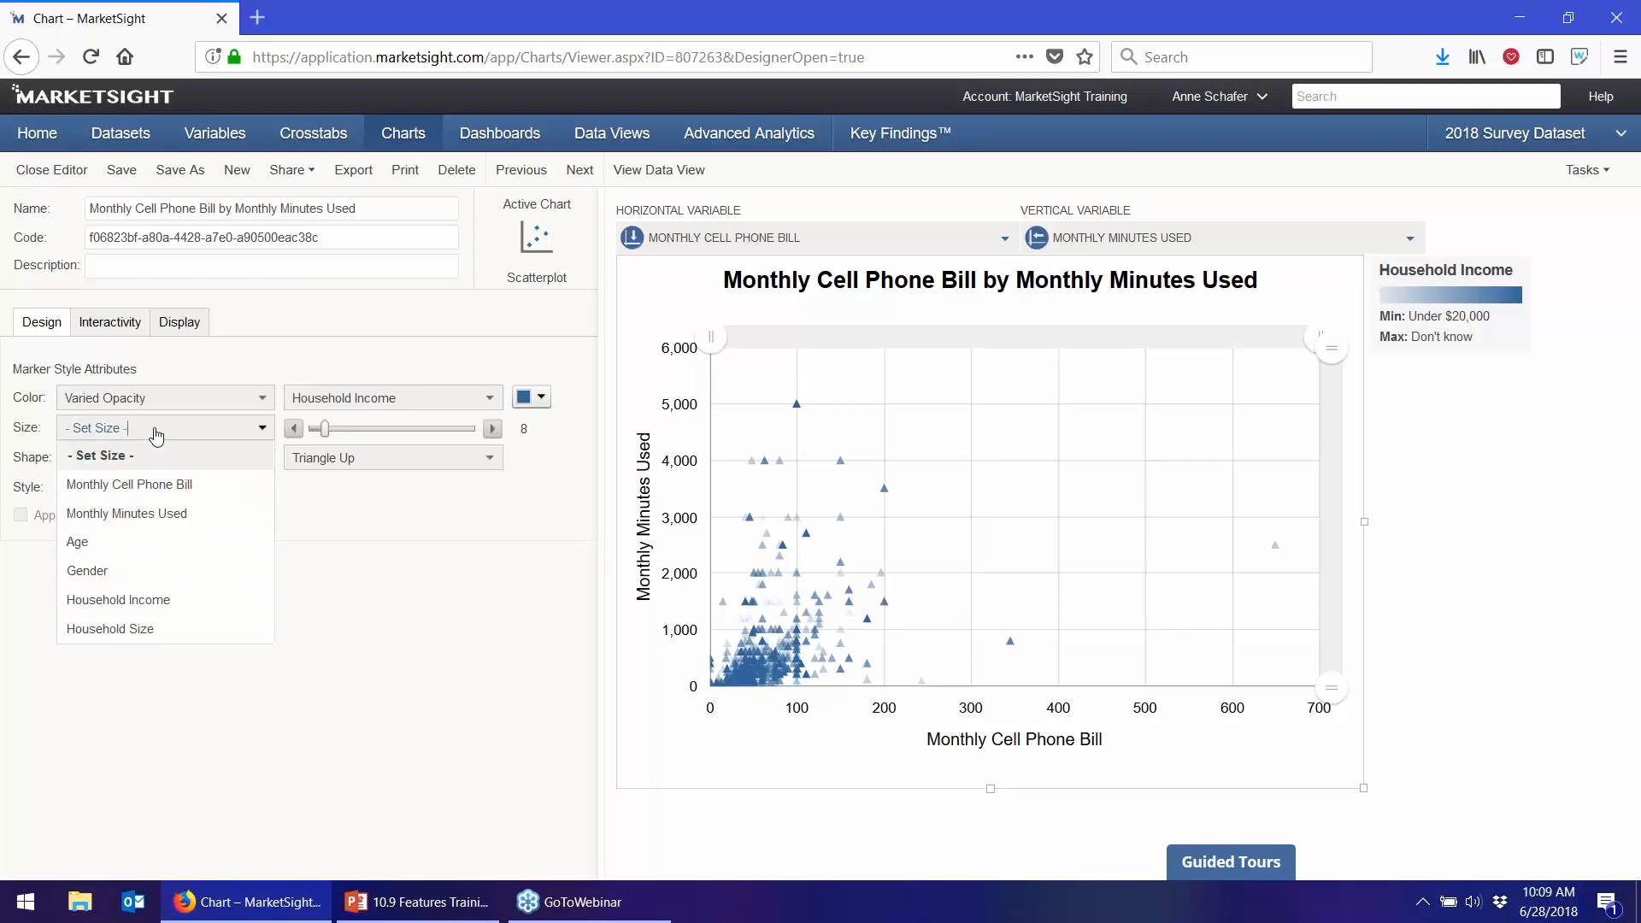
click(143, 631)
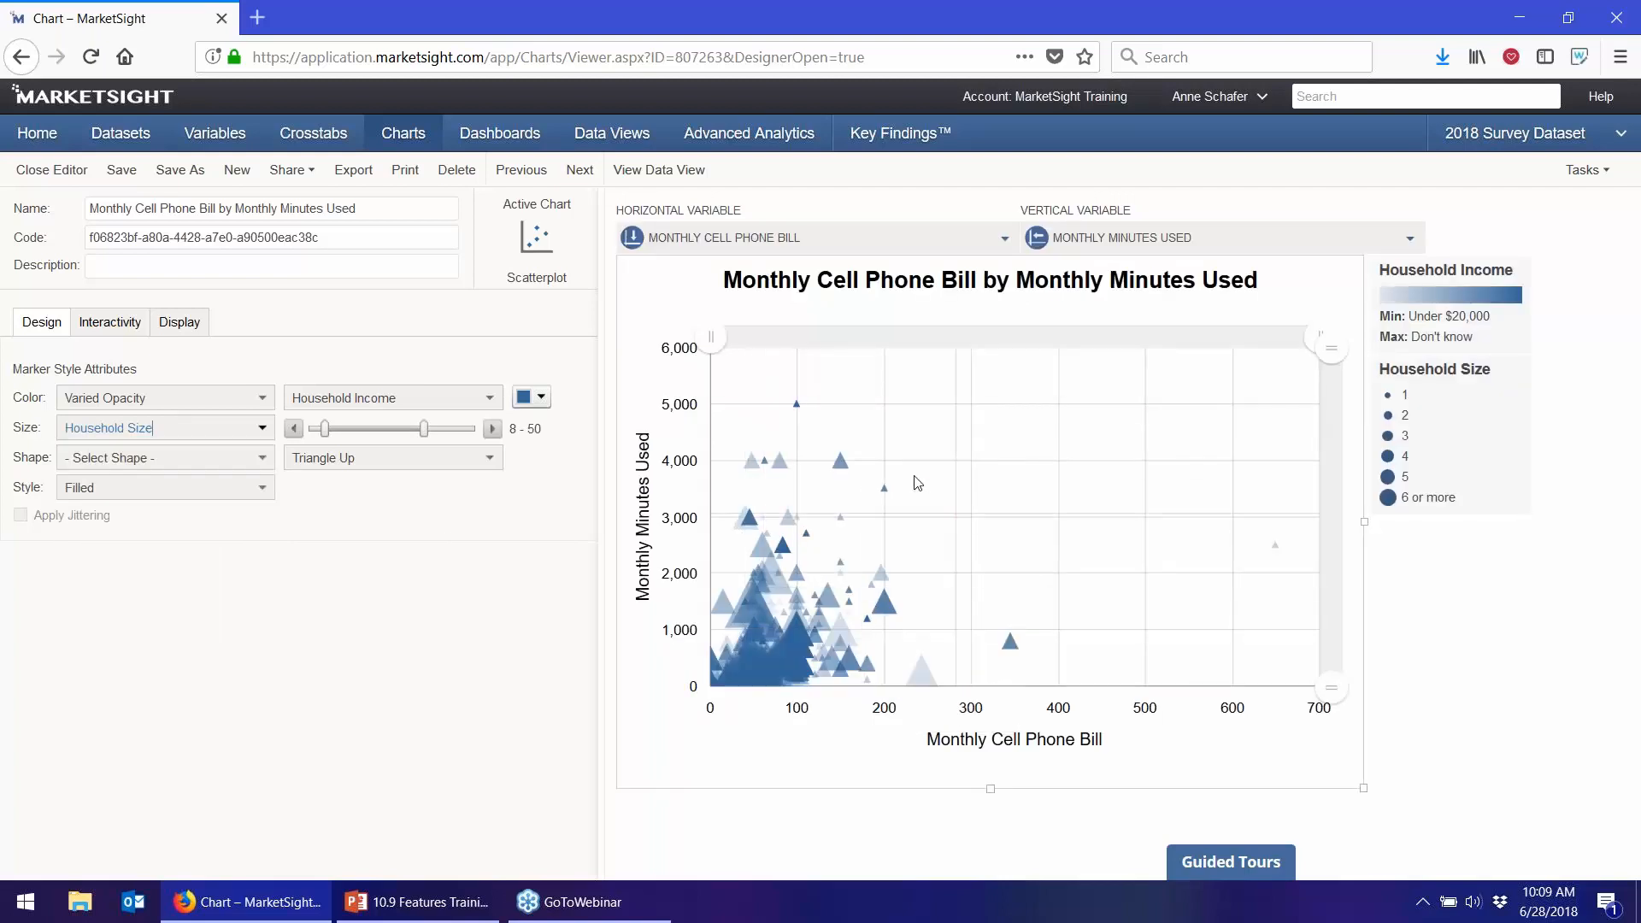
click(343, 459)
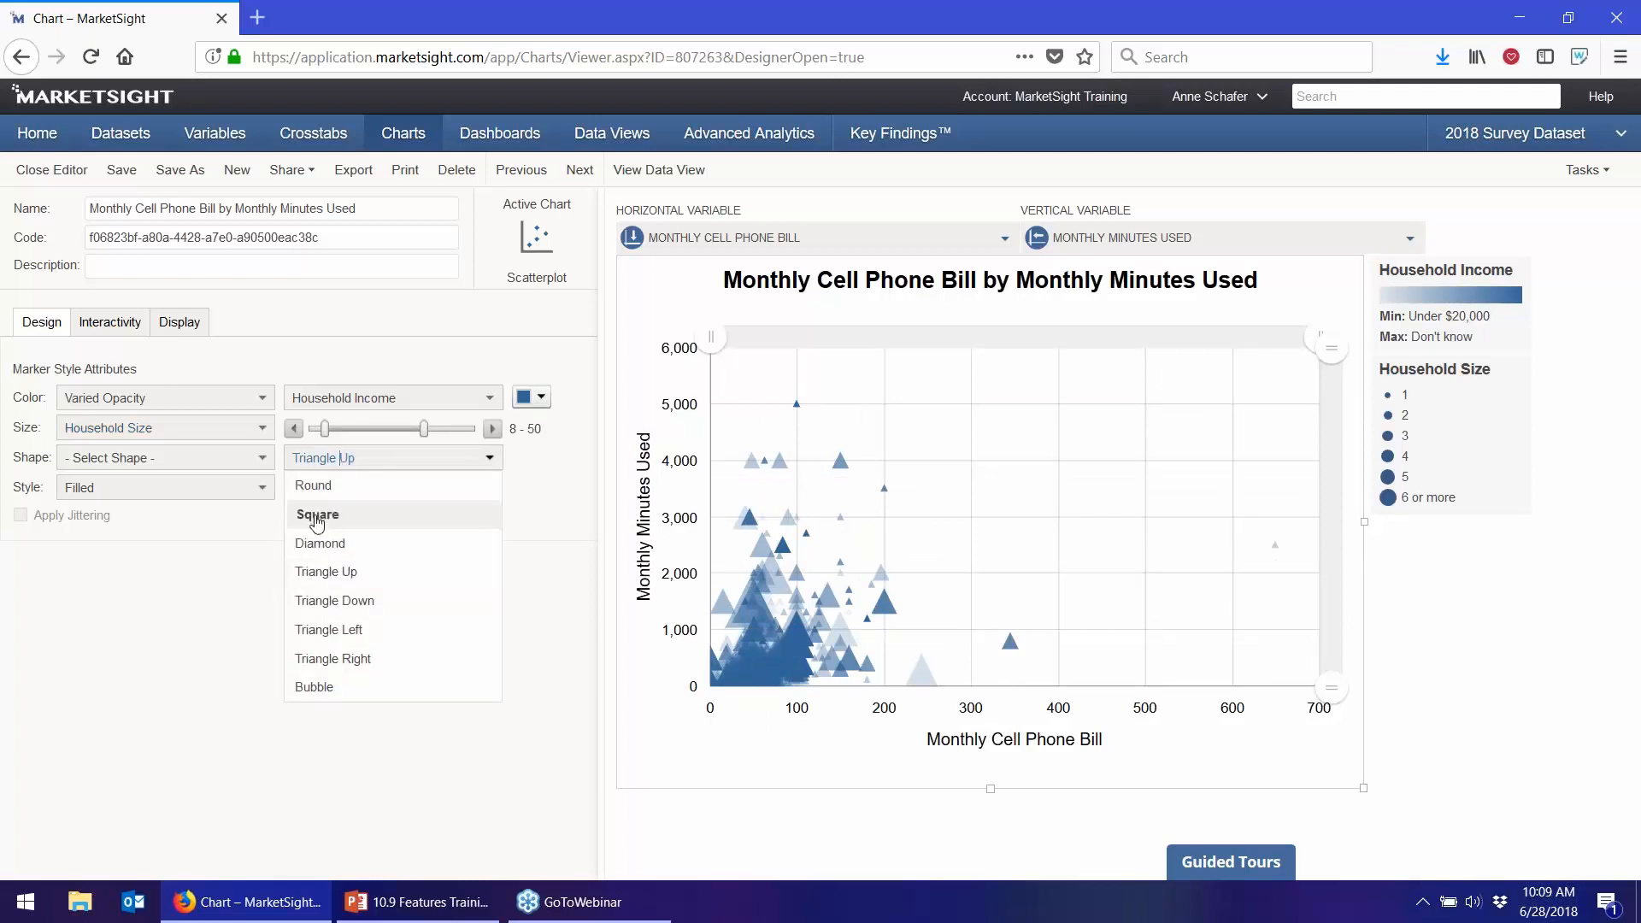
click(333, 498)
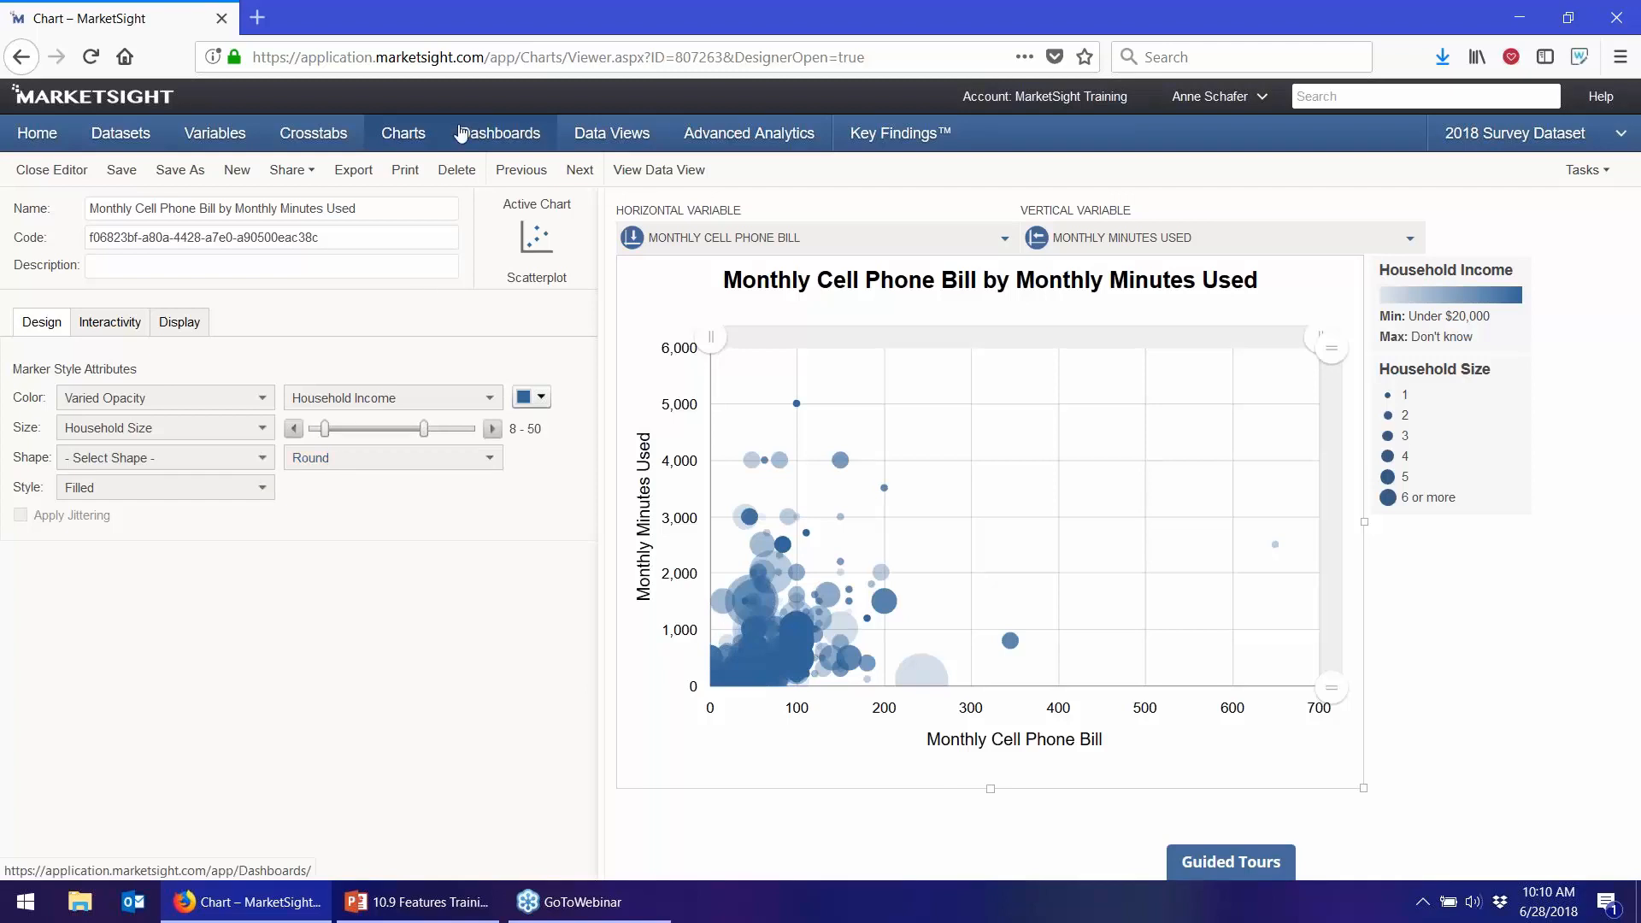
- Leave the scatterplot, open Demographic Dashboard with Video from the dashboards list and look at its embedded video
click(462, 134)
click(946, 418)
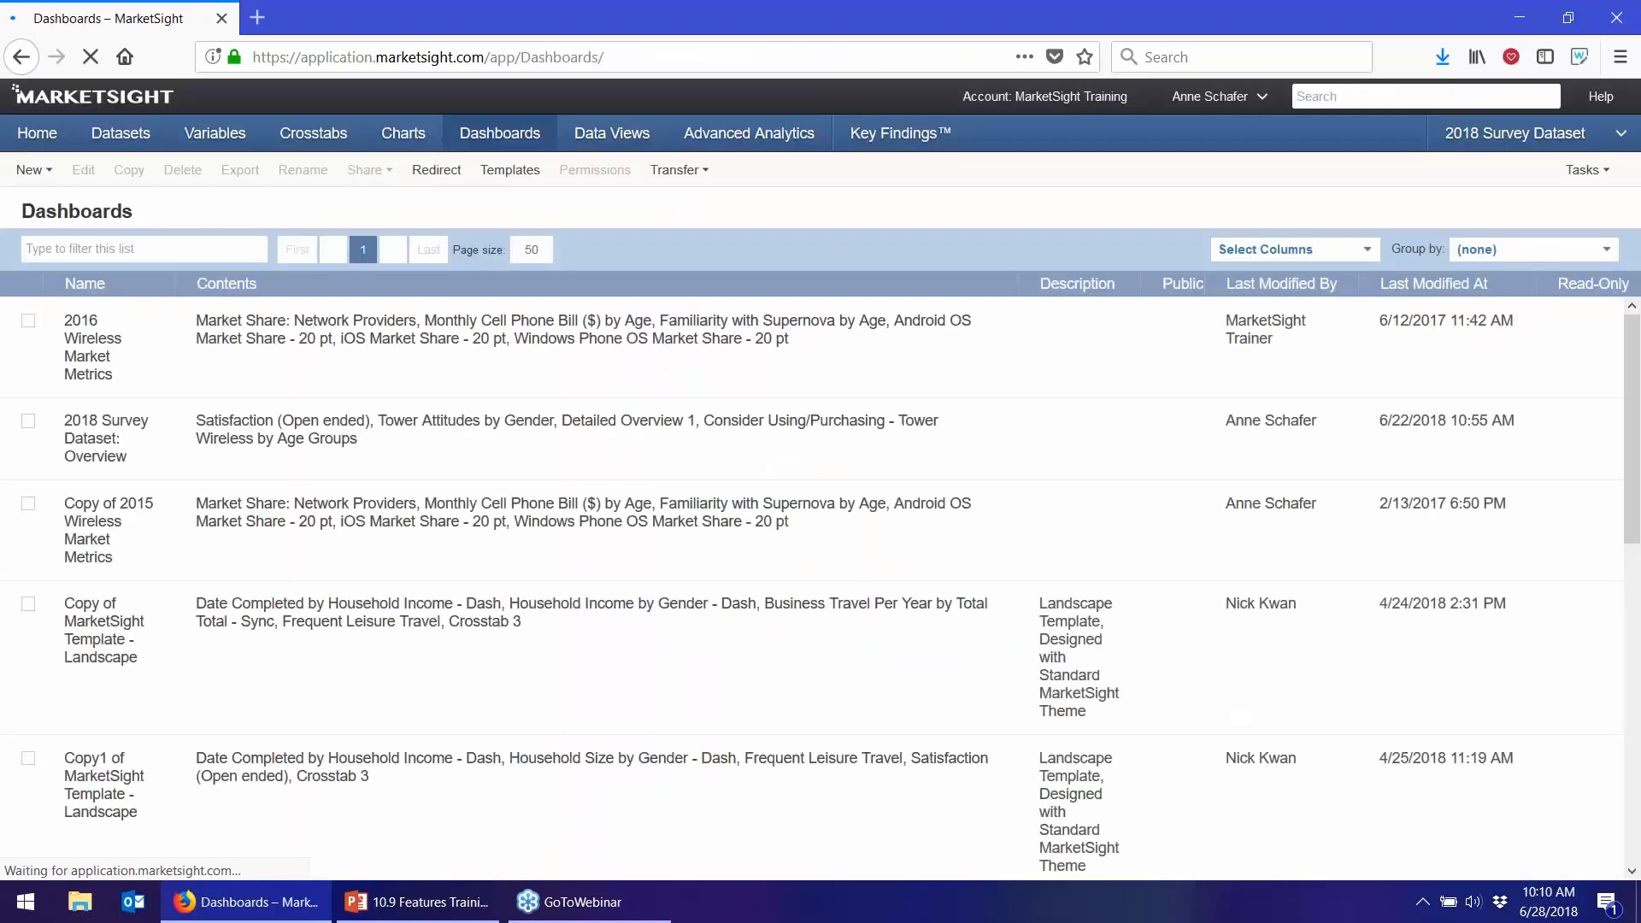
scroll(83, 566, down, 3)
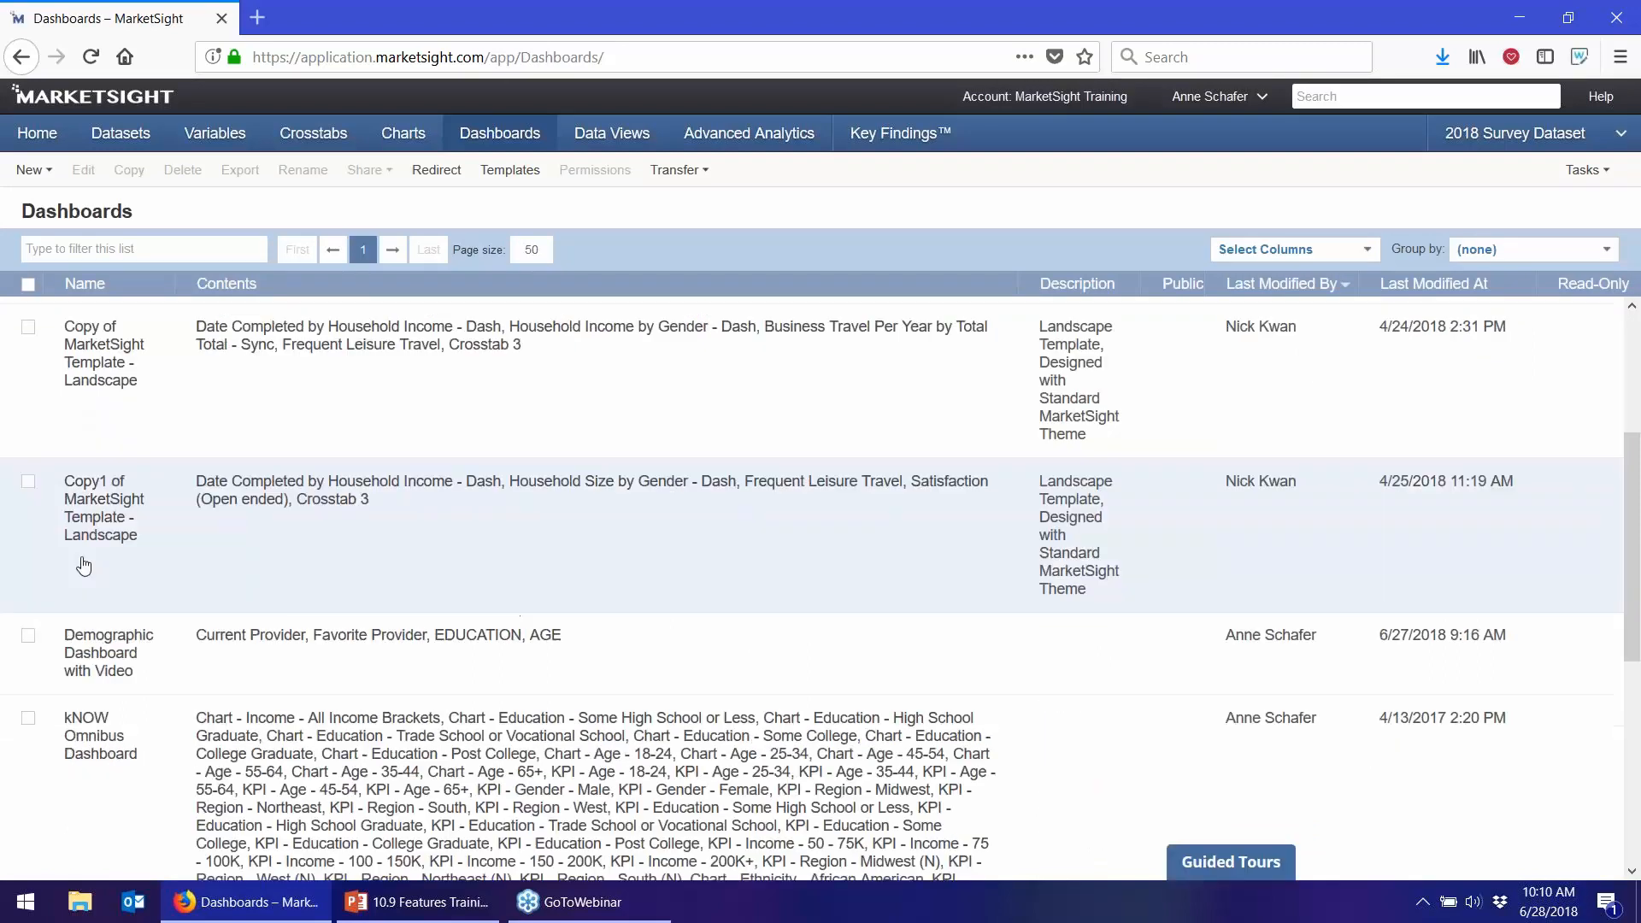
scroll(82, 565, down, 4)
click(99, 332)
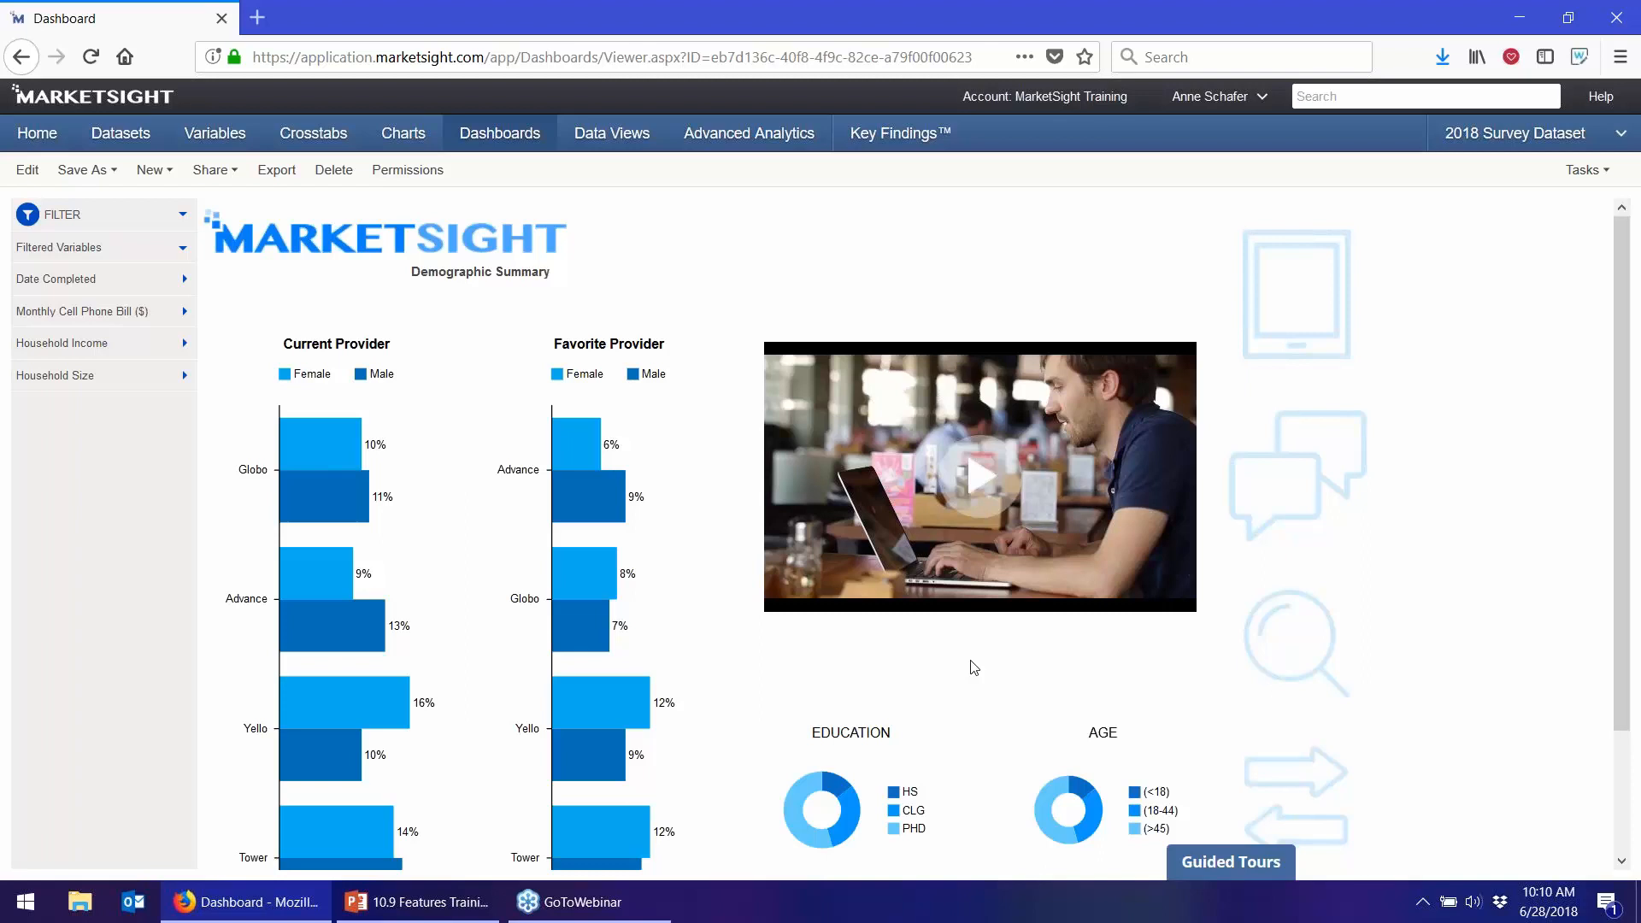
mouse_move(874, 522)
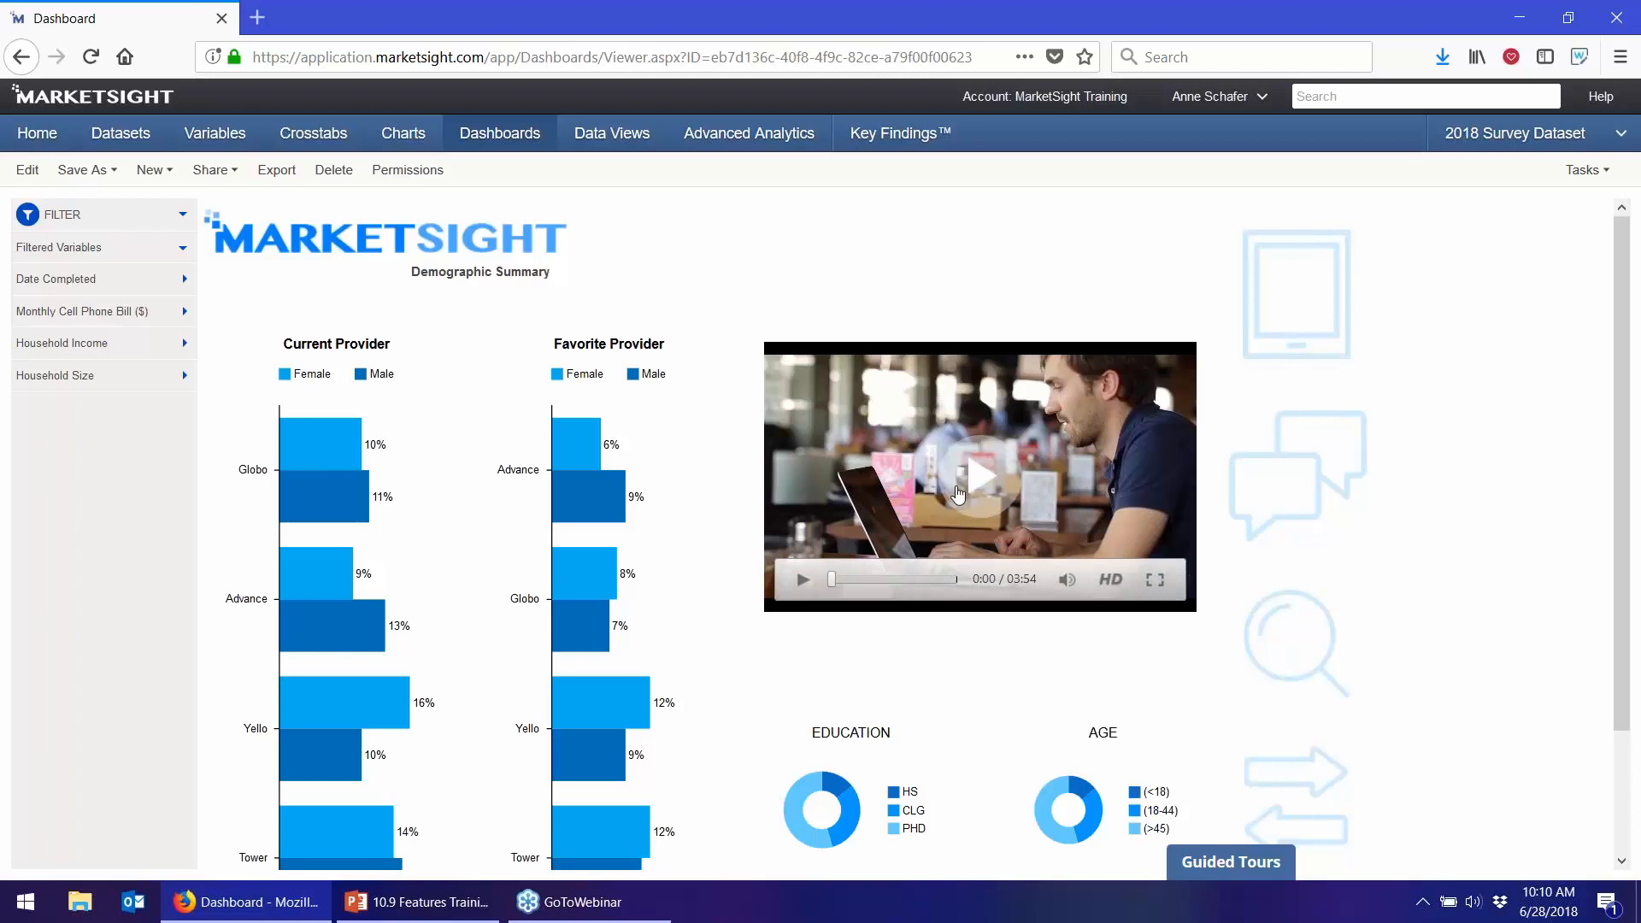
- Open the dashboard for editing, acknowledge the Key Finding notice and look over the item types that can be added
click(14, 172)
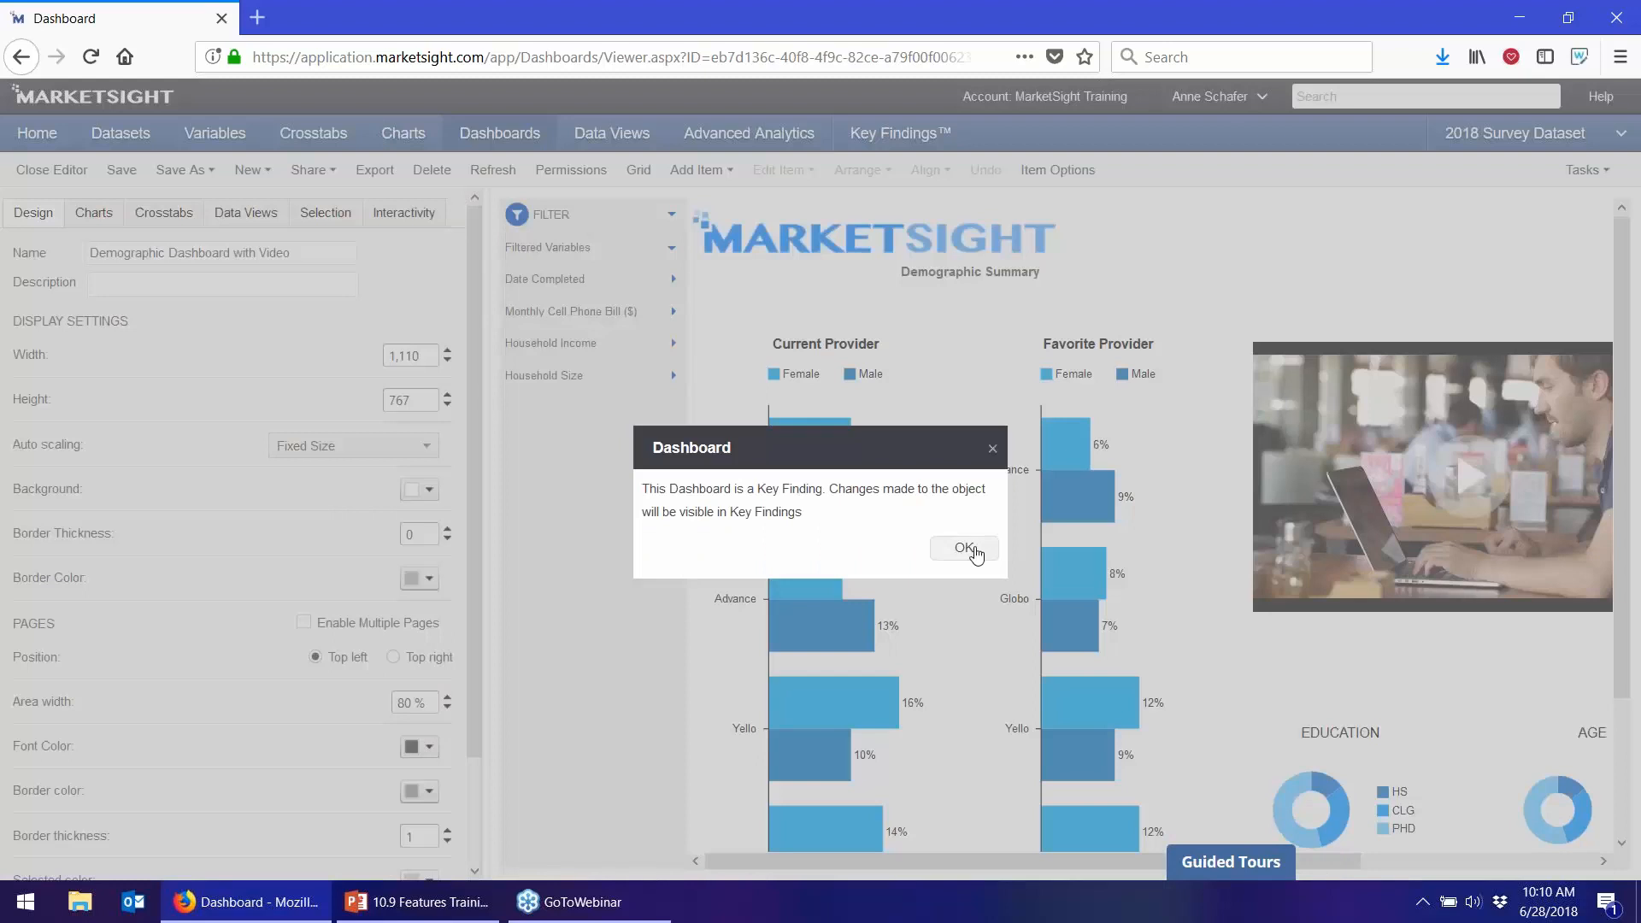
click(969, 550)
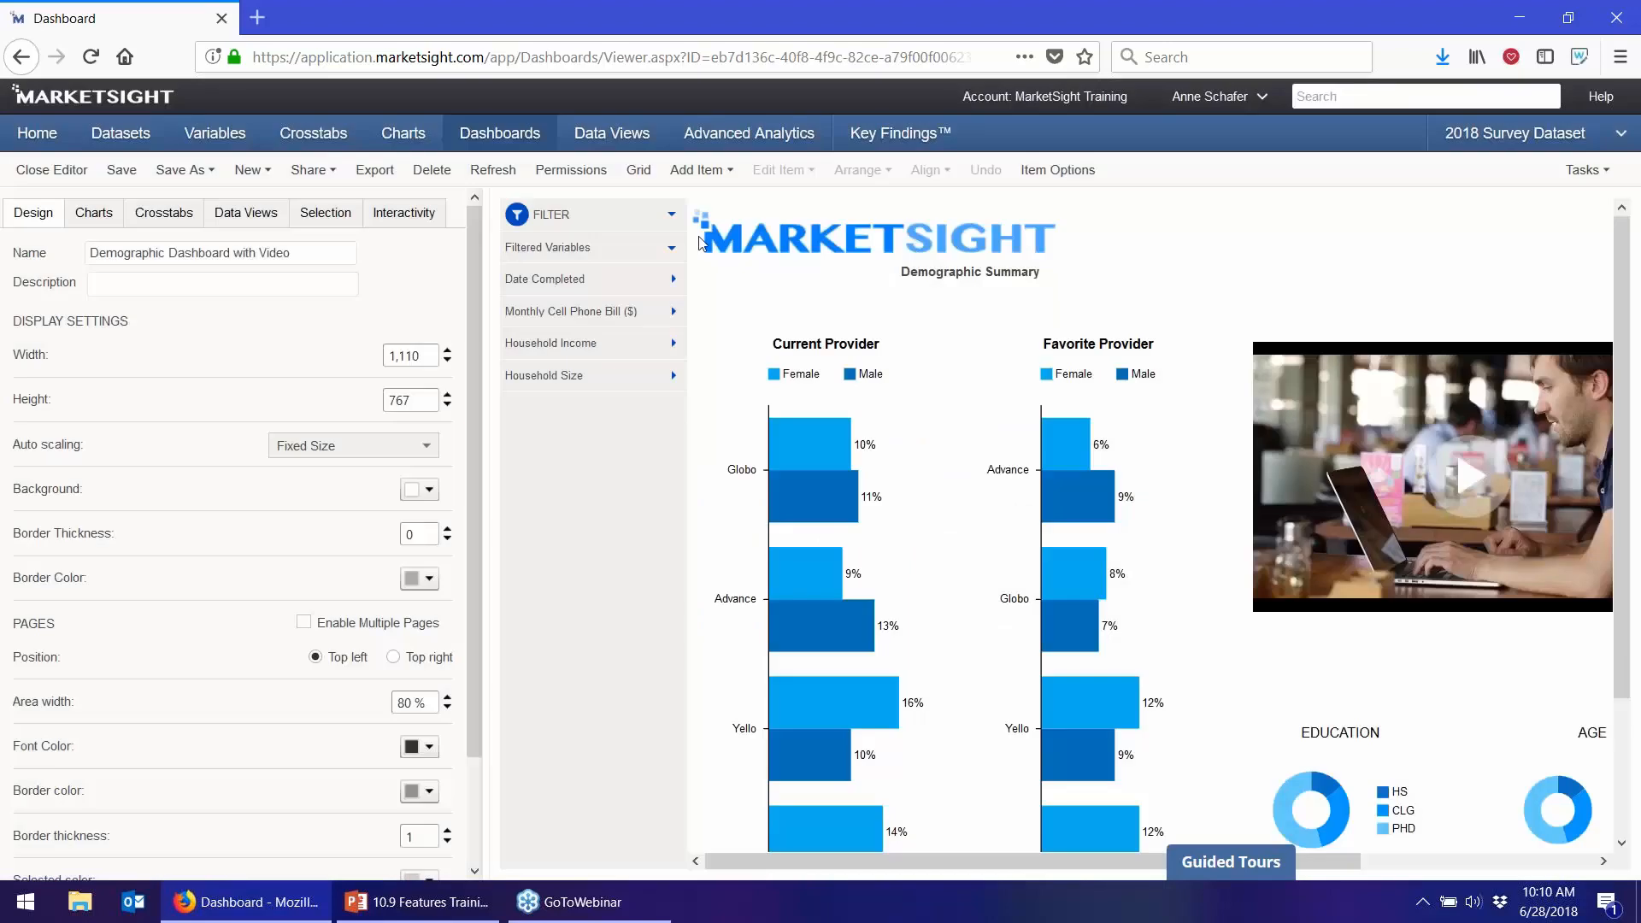
click(668, 175)
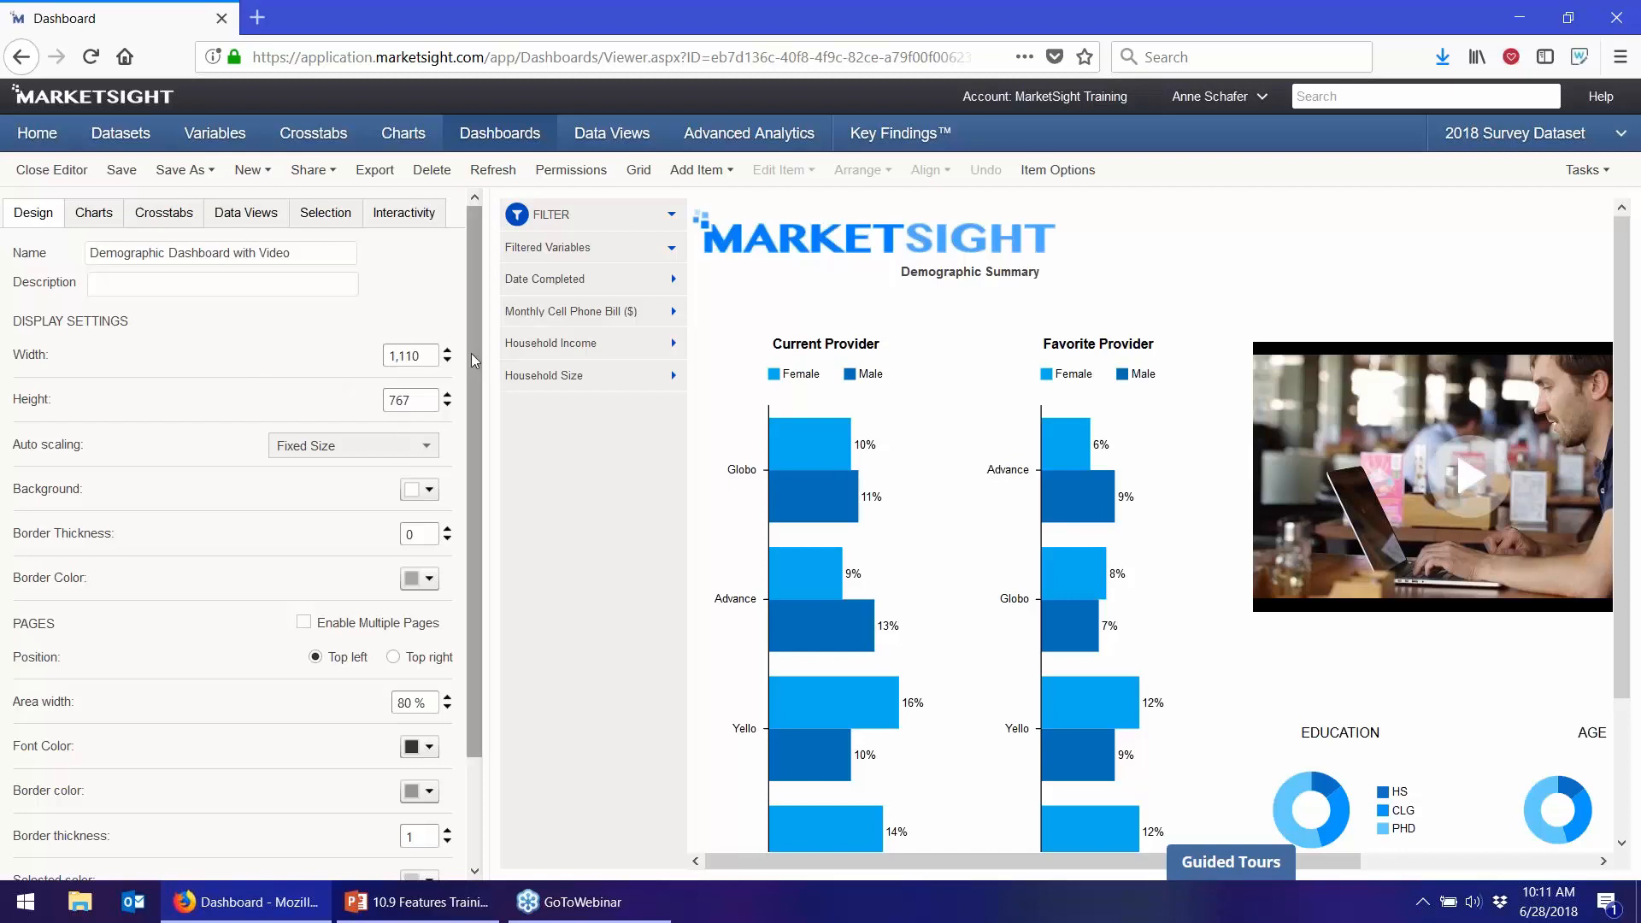
- Open the dashboard's interactivity settings for its global filters
click(383, 224)
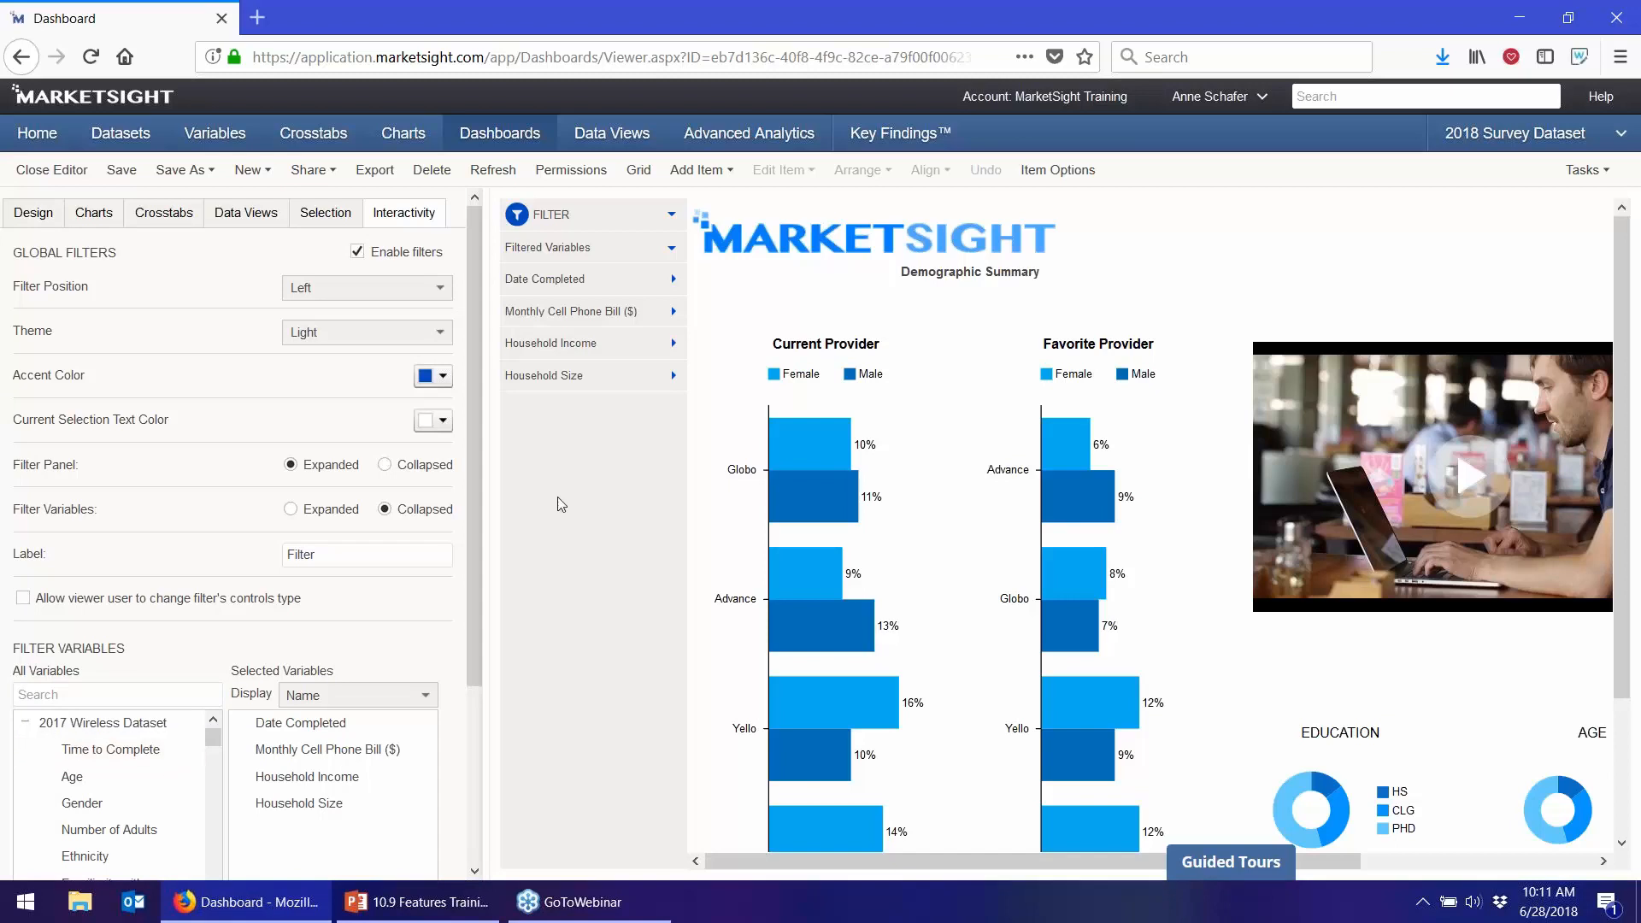
mouse_move(1425, 400)
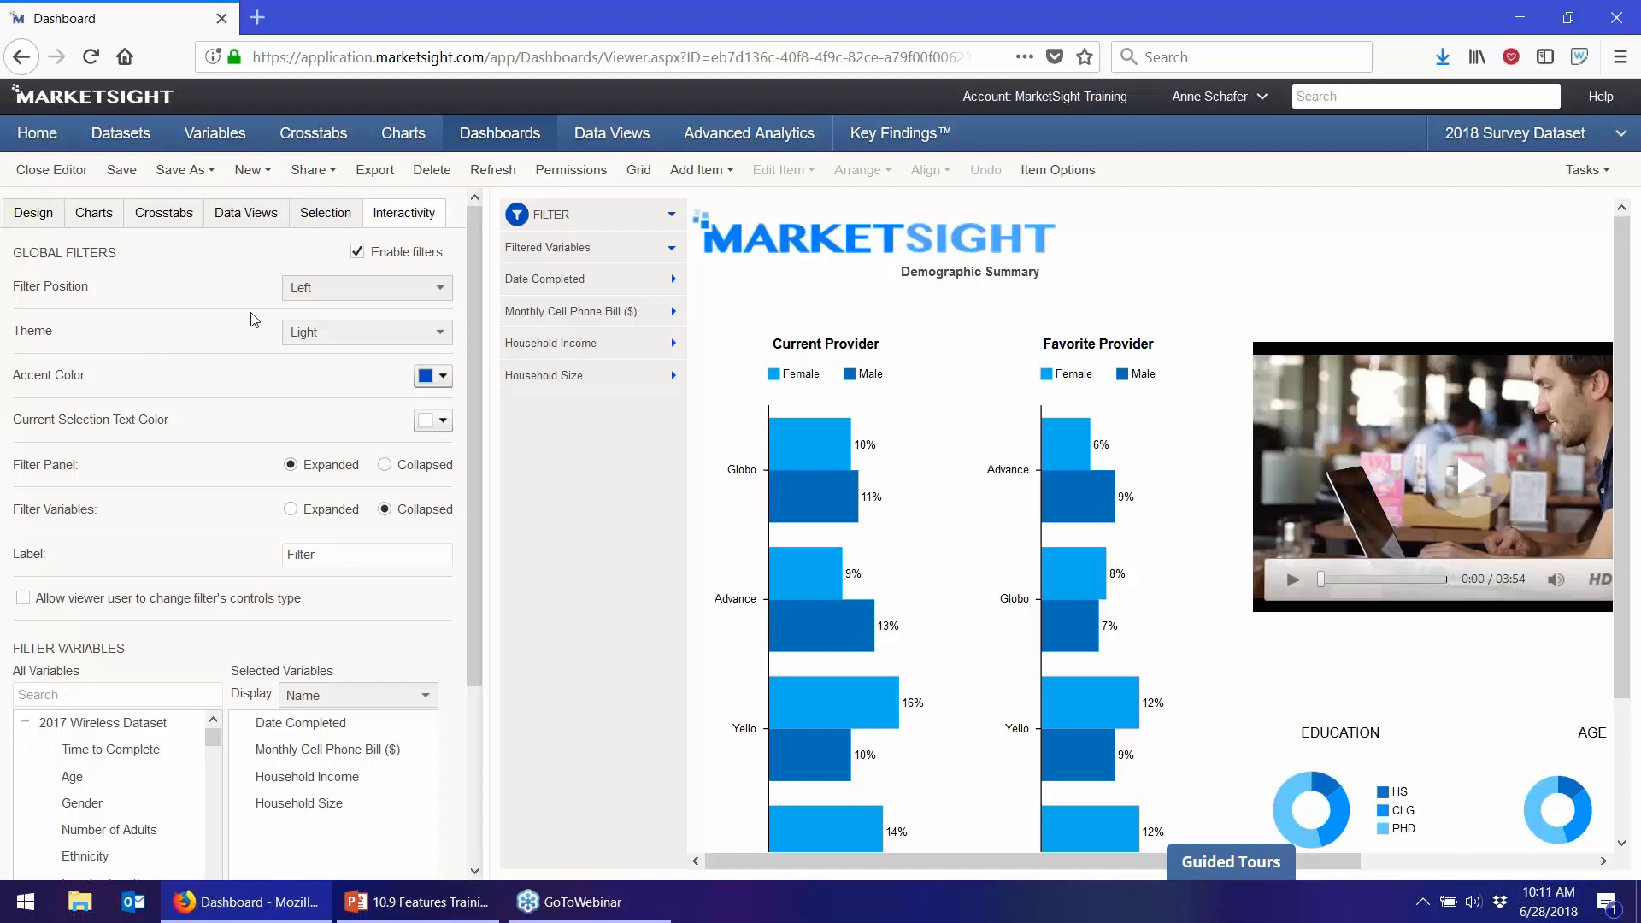
- Try the global filter panel in the Top position and return it to Left
click(411, 295)
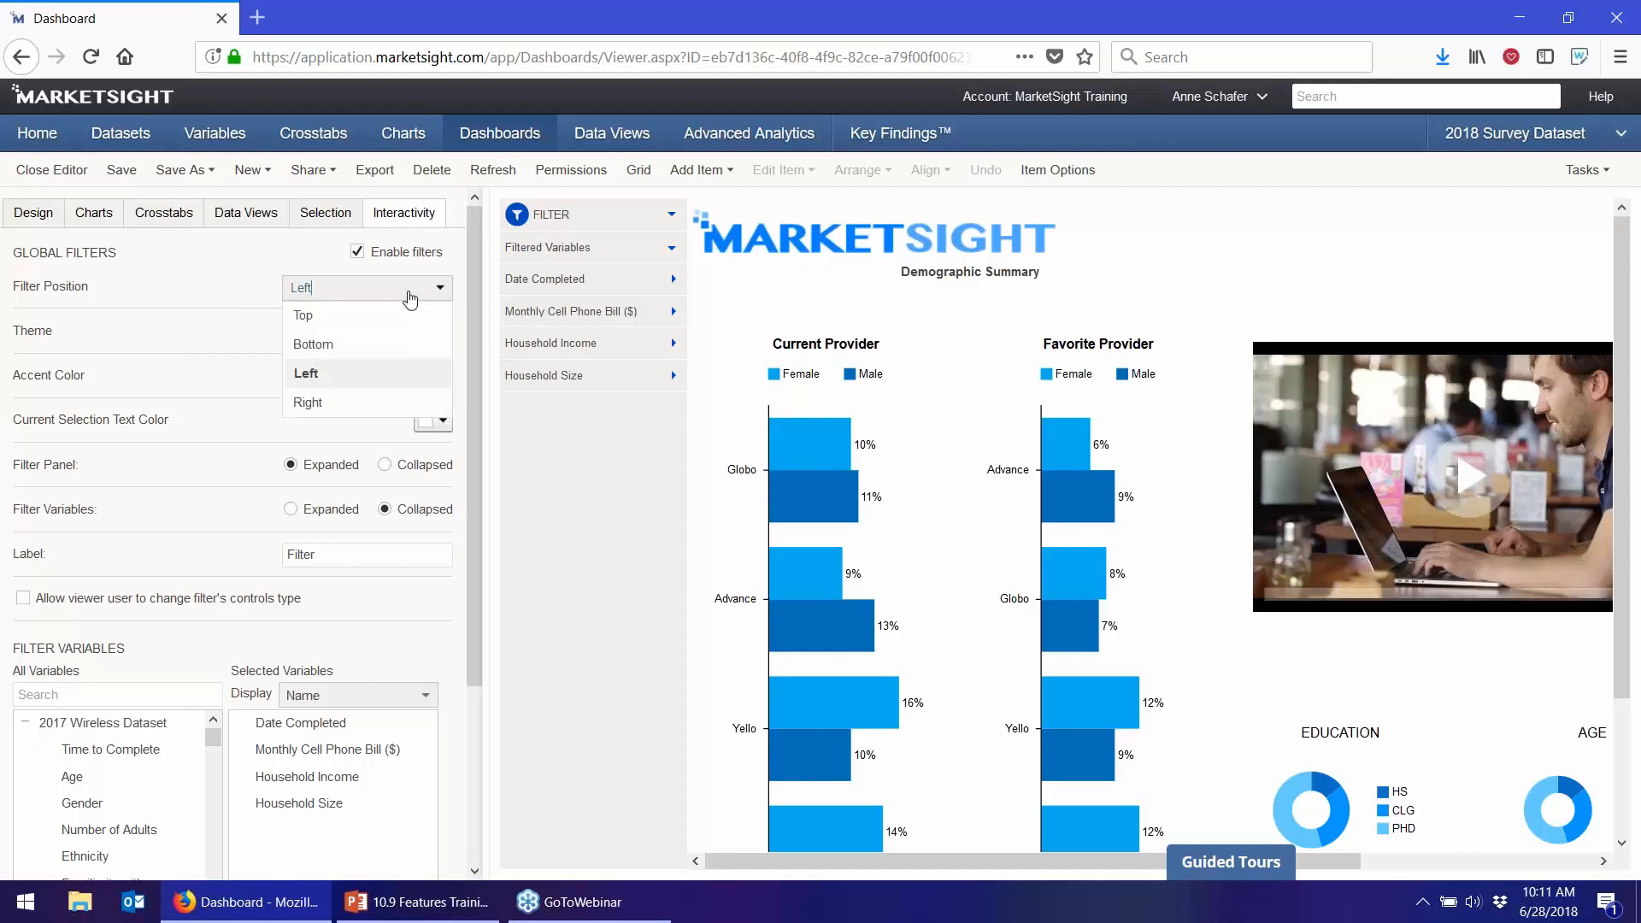
click(333, 323)
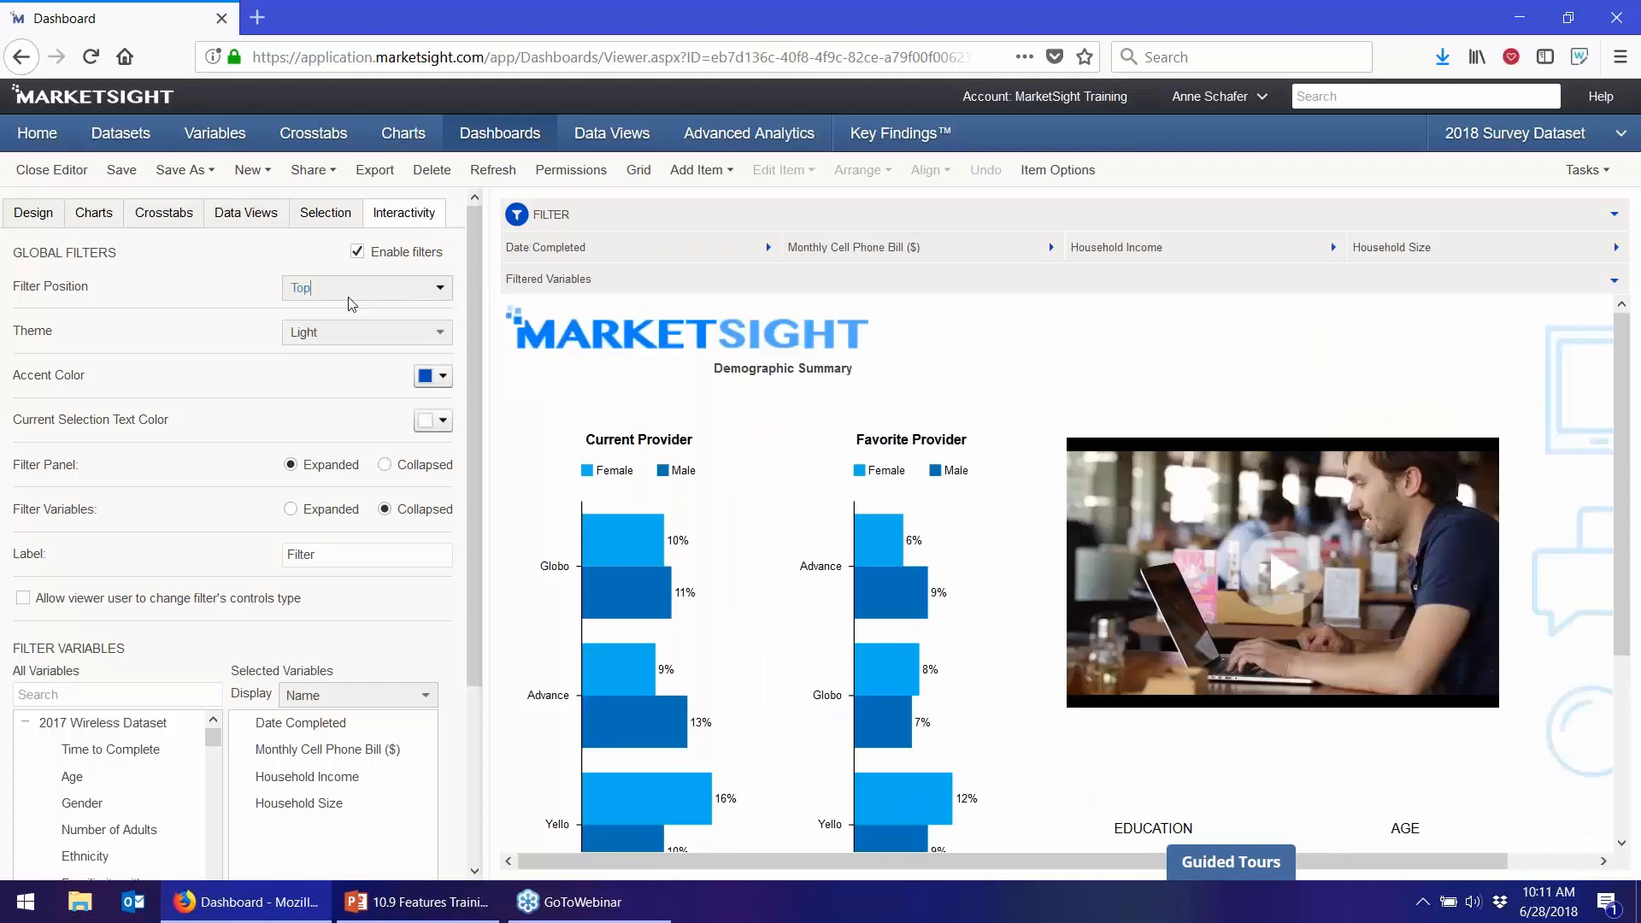
click(351, 299)
click(355, 370)
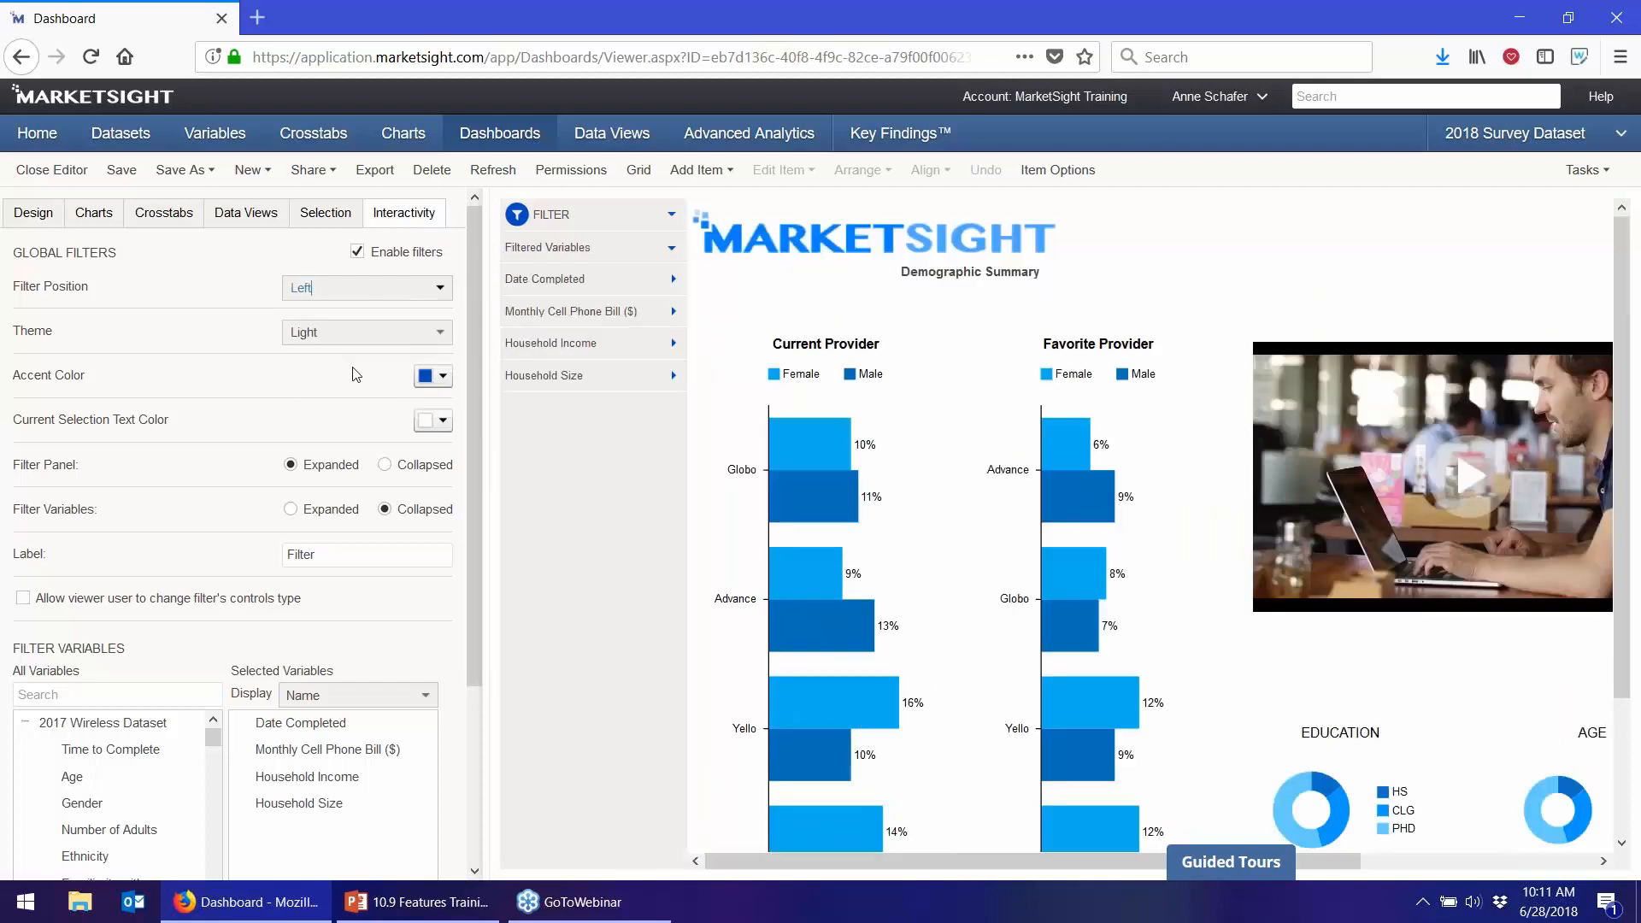
- Change the filter accent color to a brighter blue and set the filter variables to Expanded
click(428, 379)
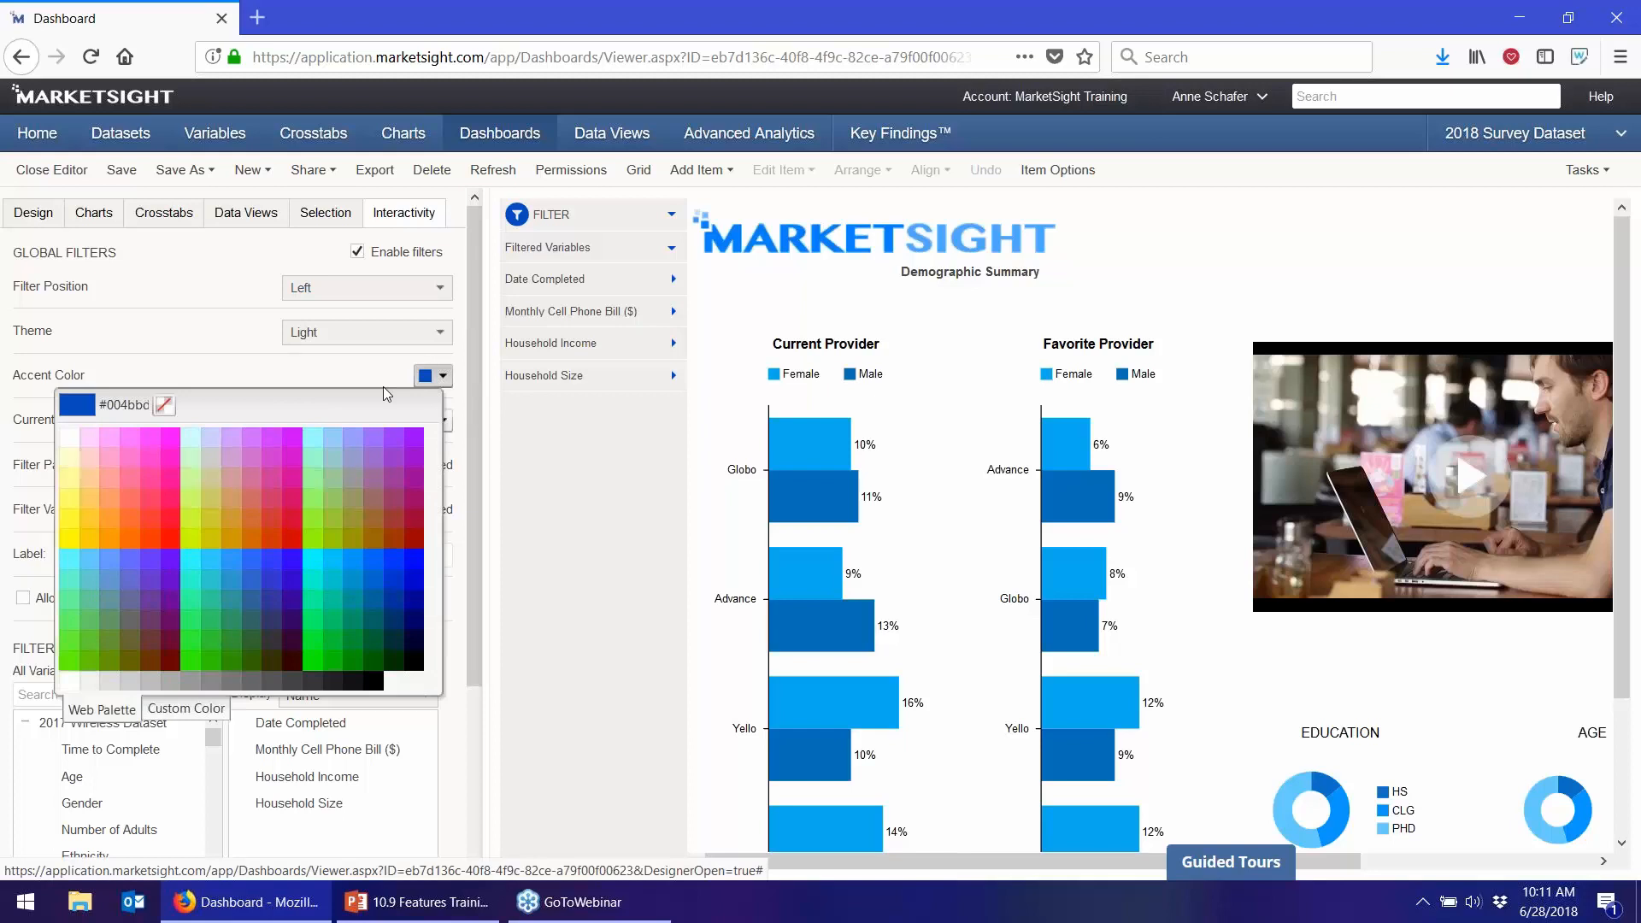
click(350, 557)
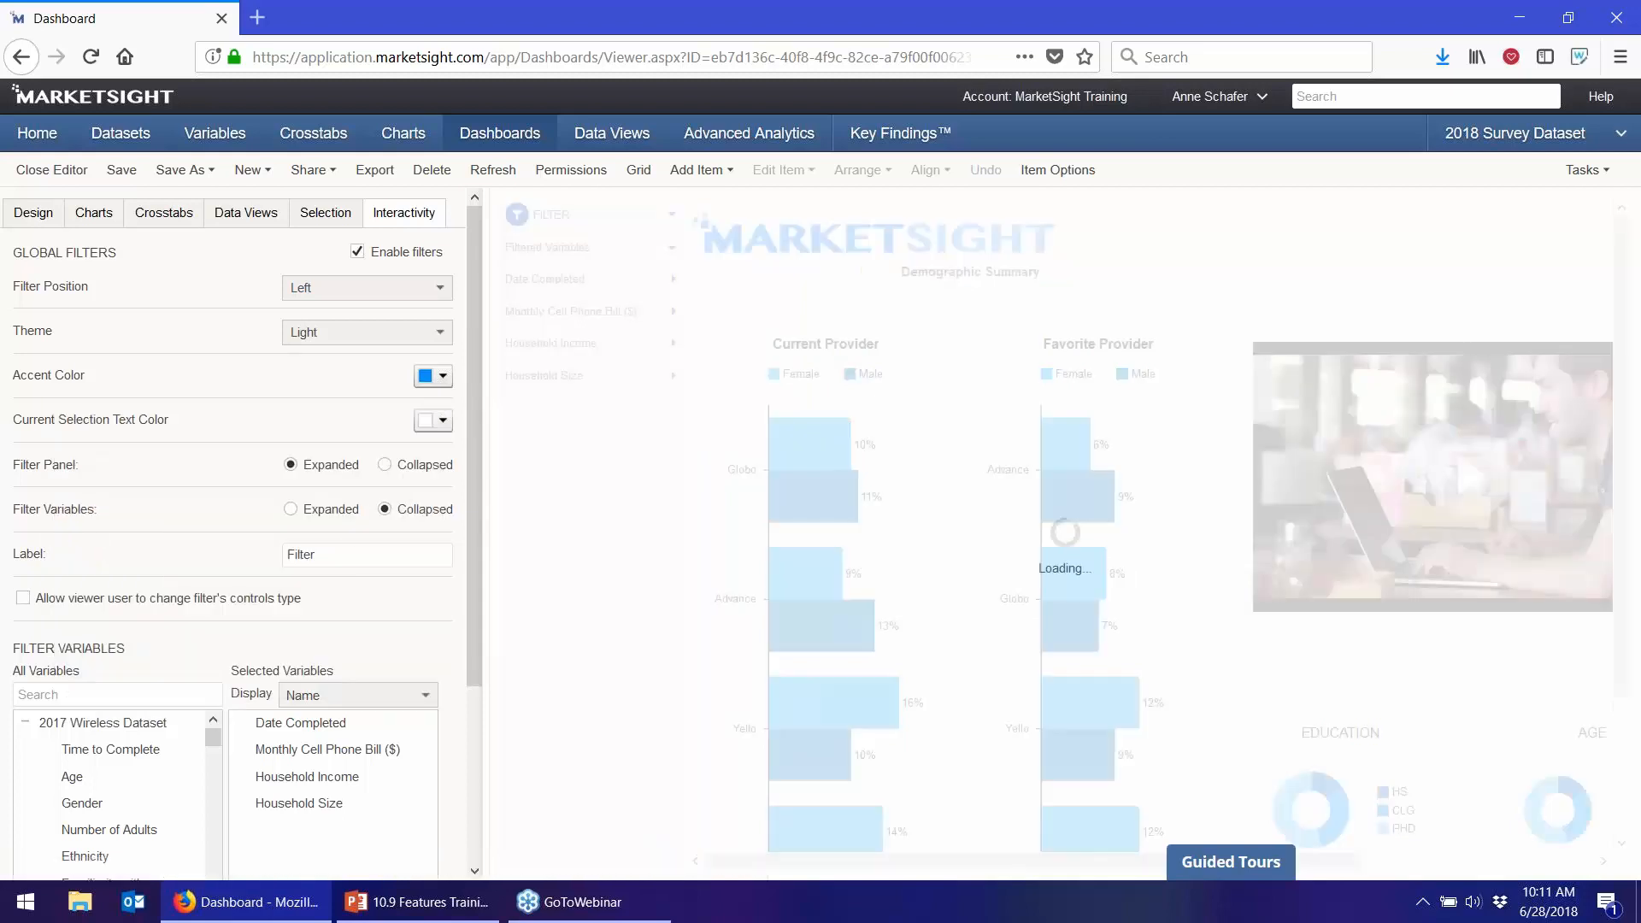
click(291, 509)
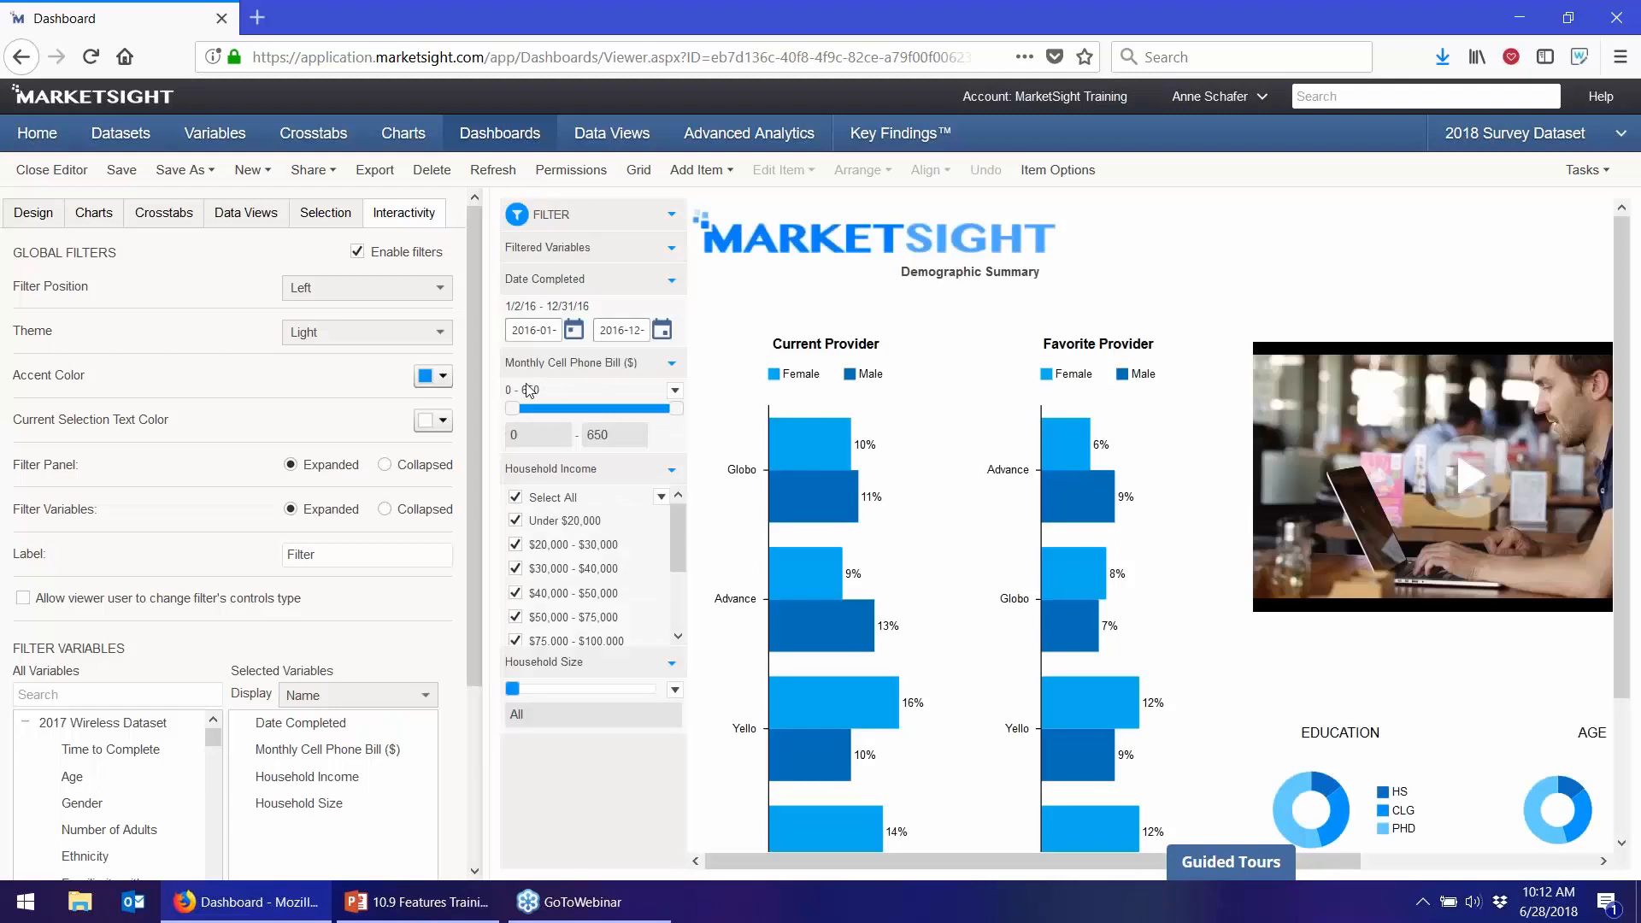
- Remove Household Size from the selected filter variables
scroll(305, 564, down, 2)
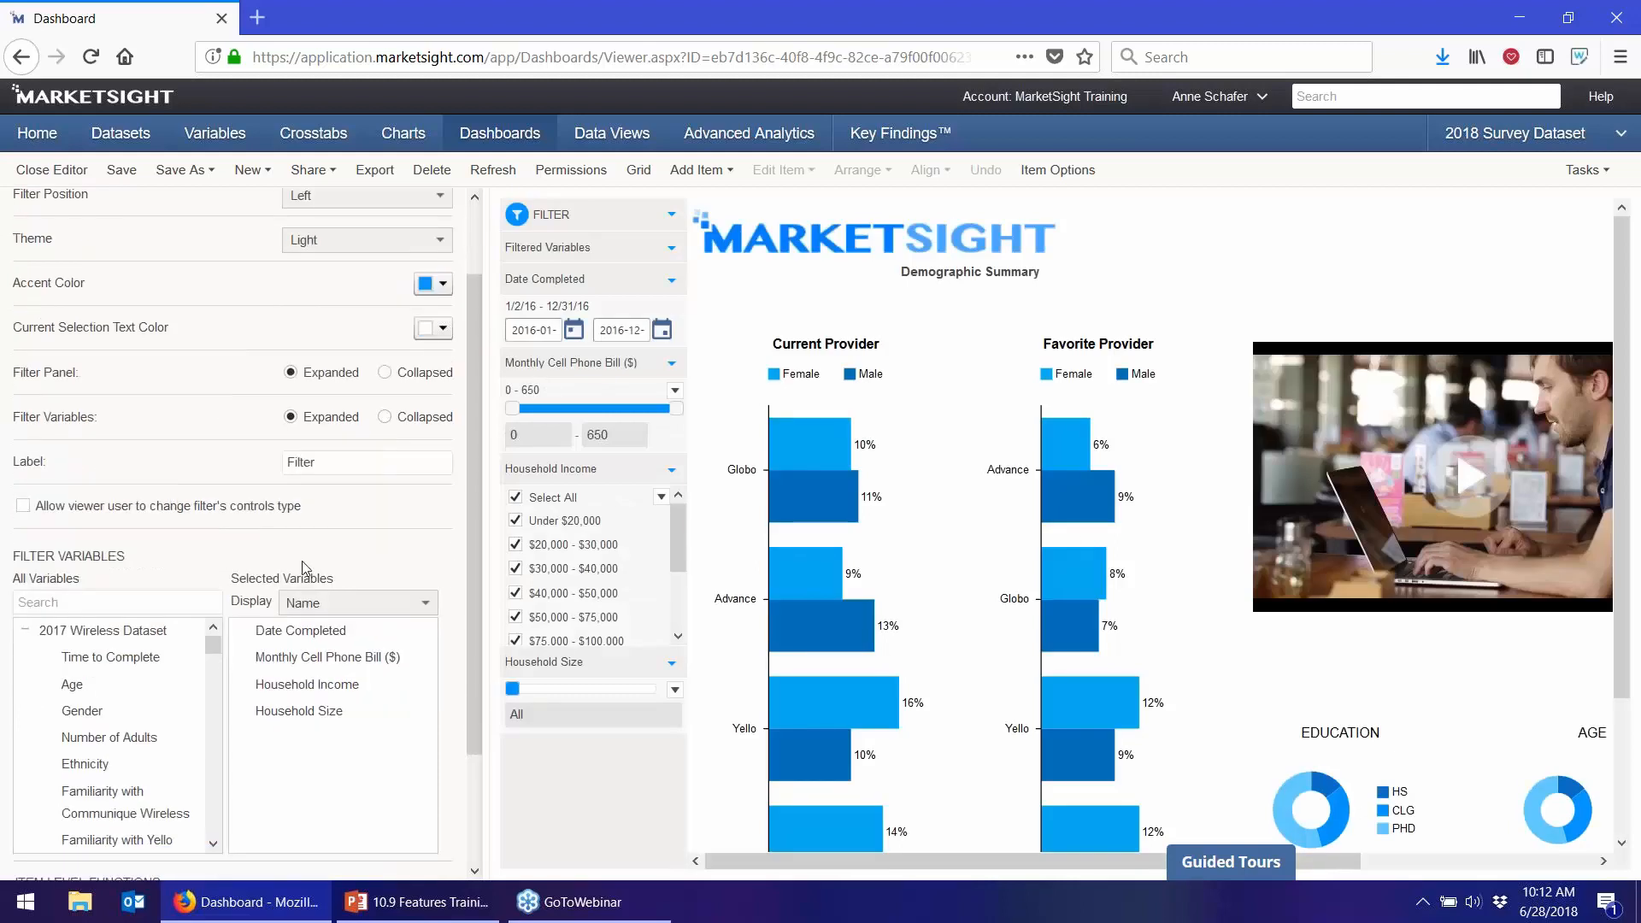
scroll(305, 567, down, 2)
drag(282, 618, 147, 619)
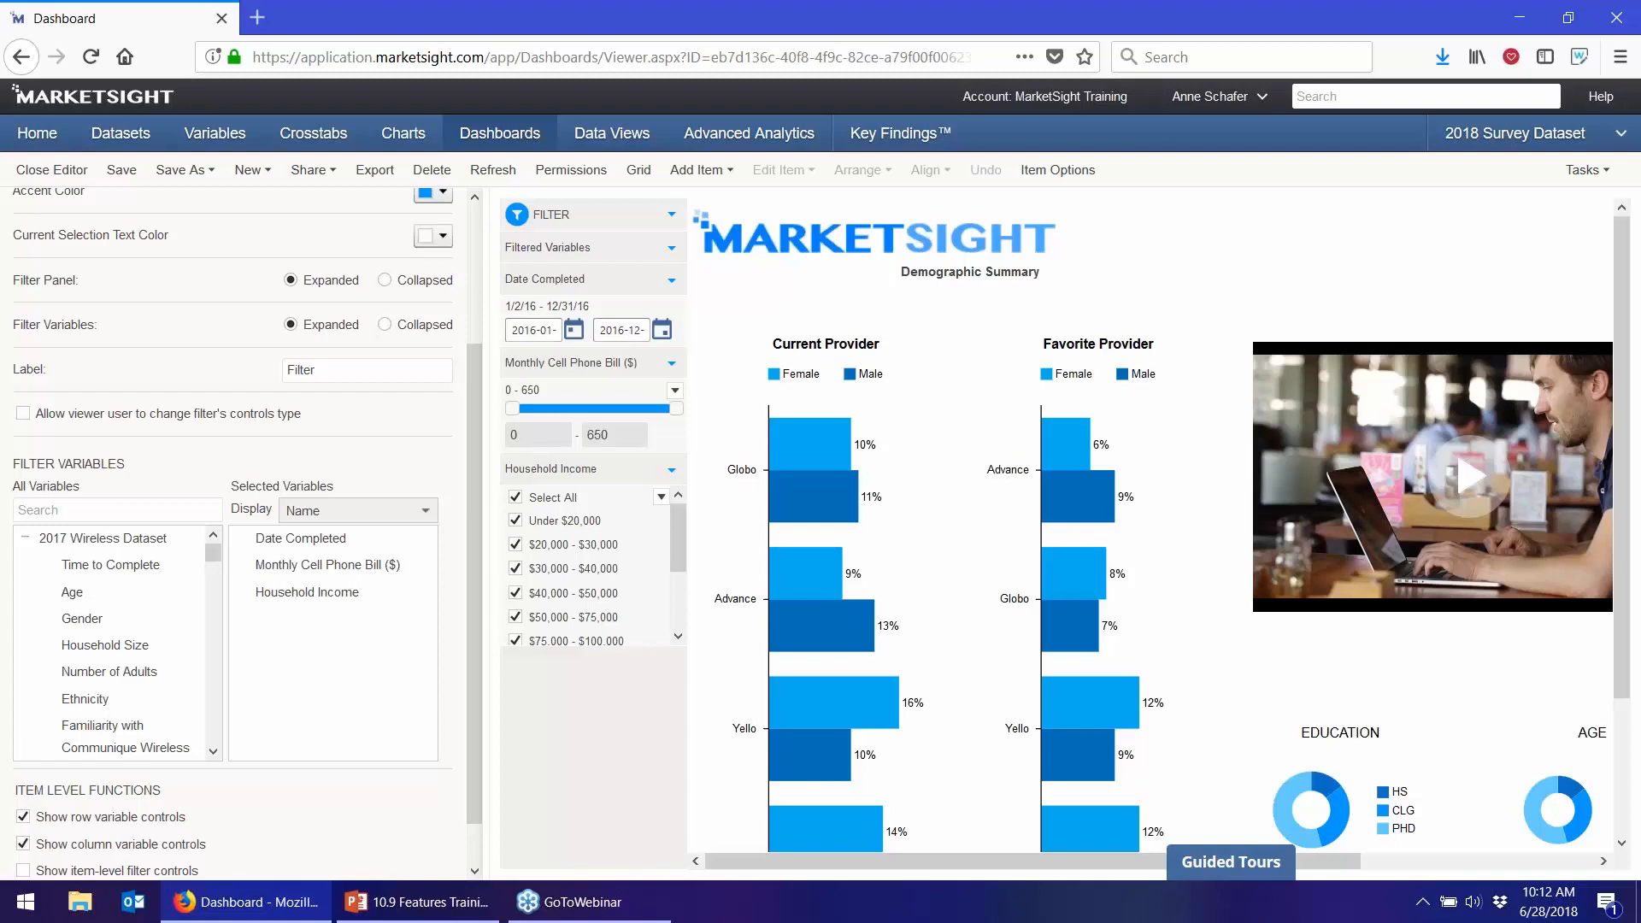
- Look at the Date Completed start-date calendar and try the Monthly Cell Phone Bill ($) range slider, restoring its full range
click(573, 330)
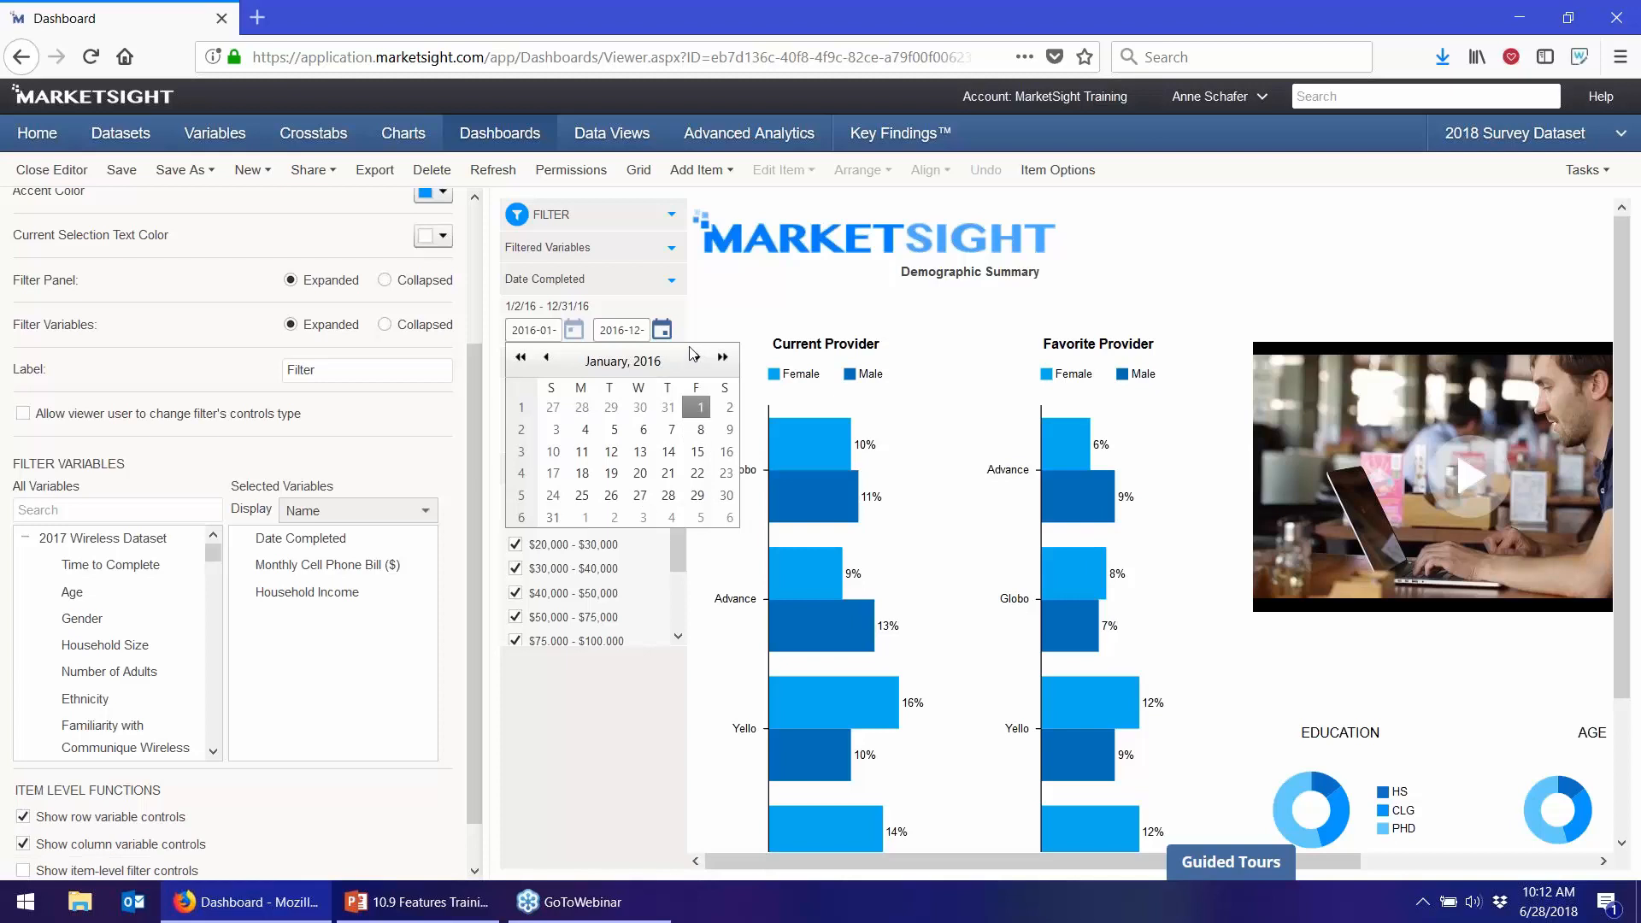
click(707, 311)
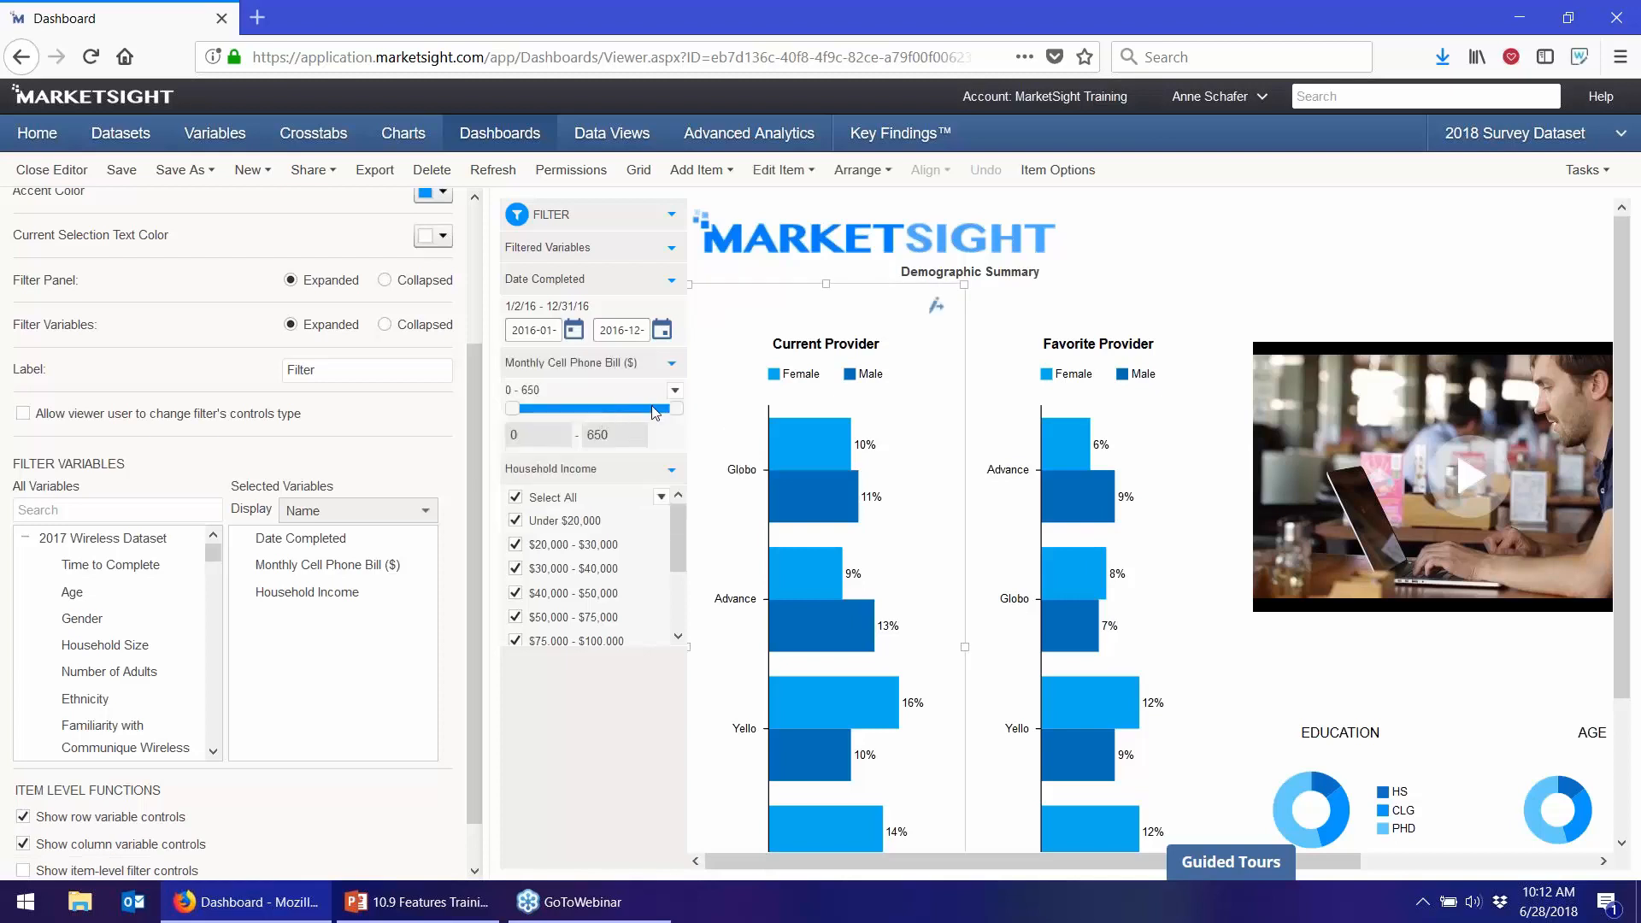
drag(677, 408, 579, 413)
drag(694, 424, 725, 420)
- Switch the Household Income filter control from checkboxes to radio buttons
click(661, 497)
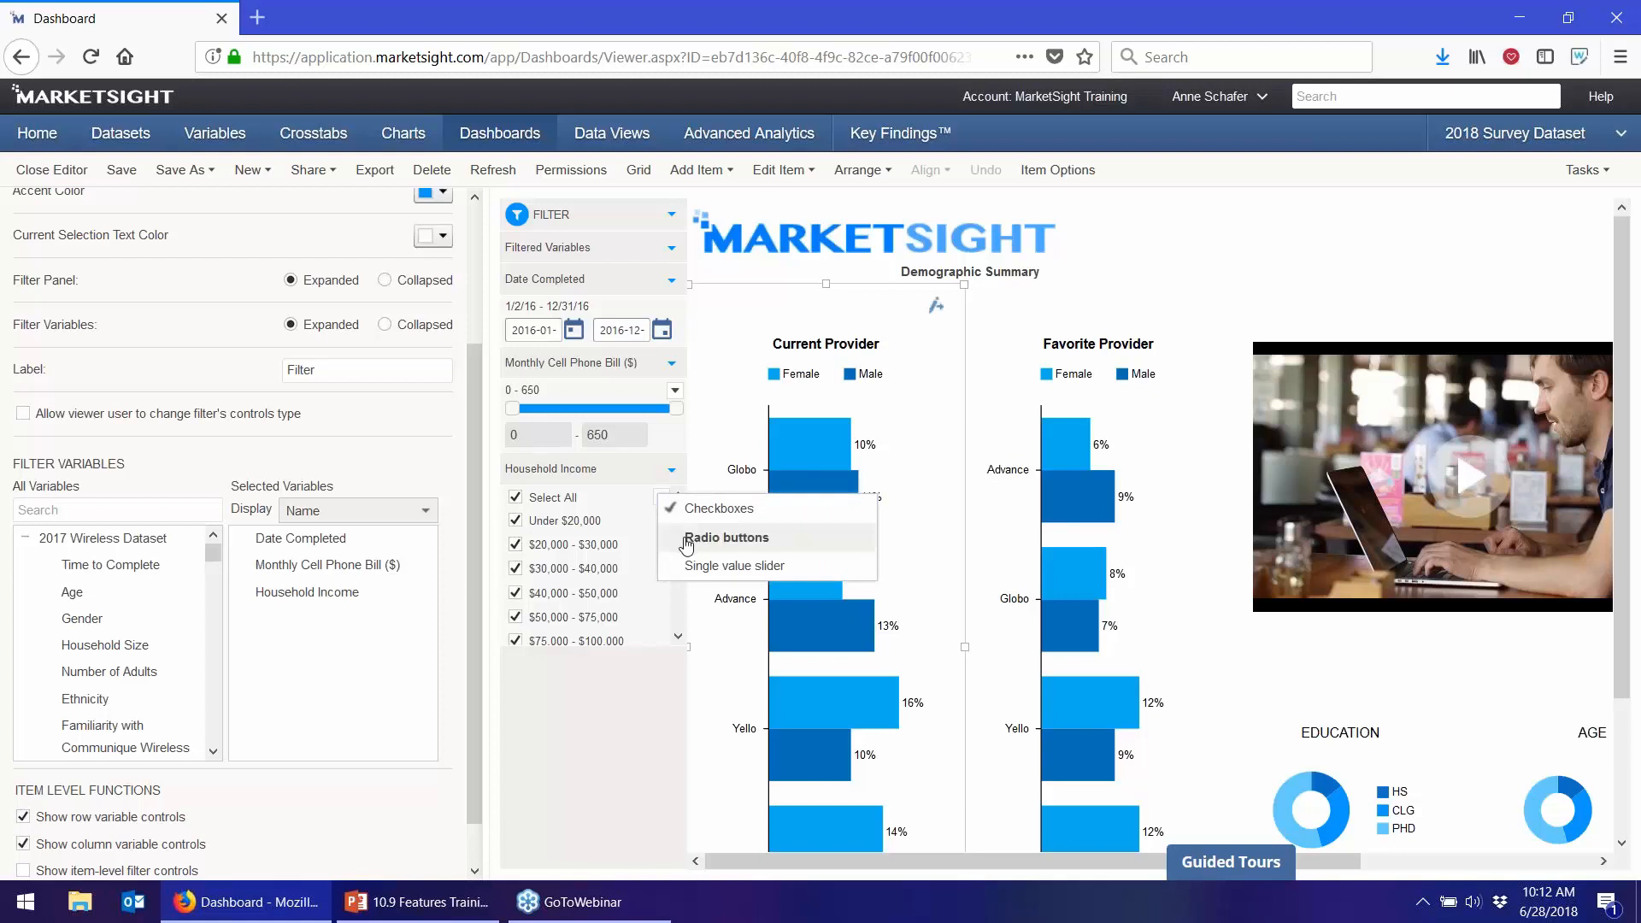
click(688, 539)
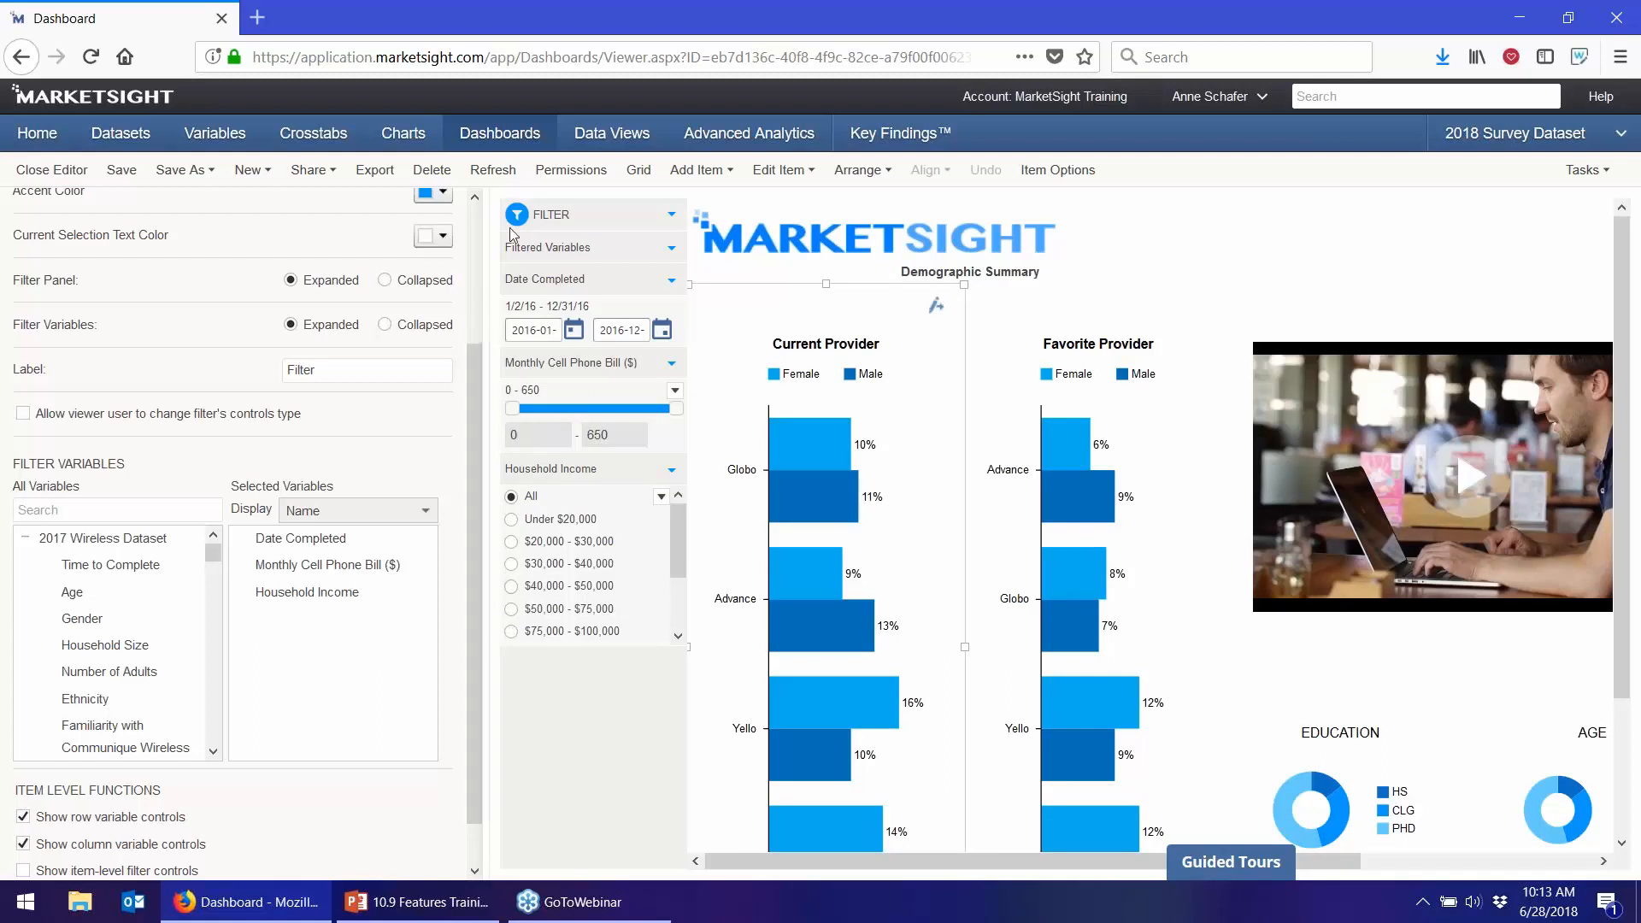
- Leave the dashboard editor and open the Satisfaction with Customer Service data view
click(589, 136)
click(940, 418)
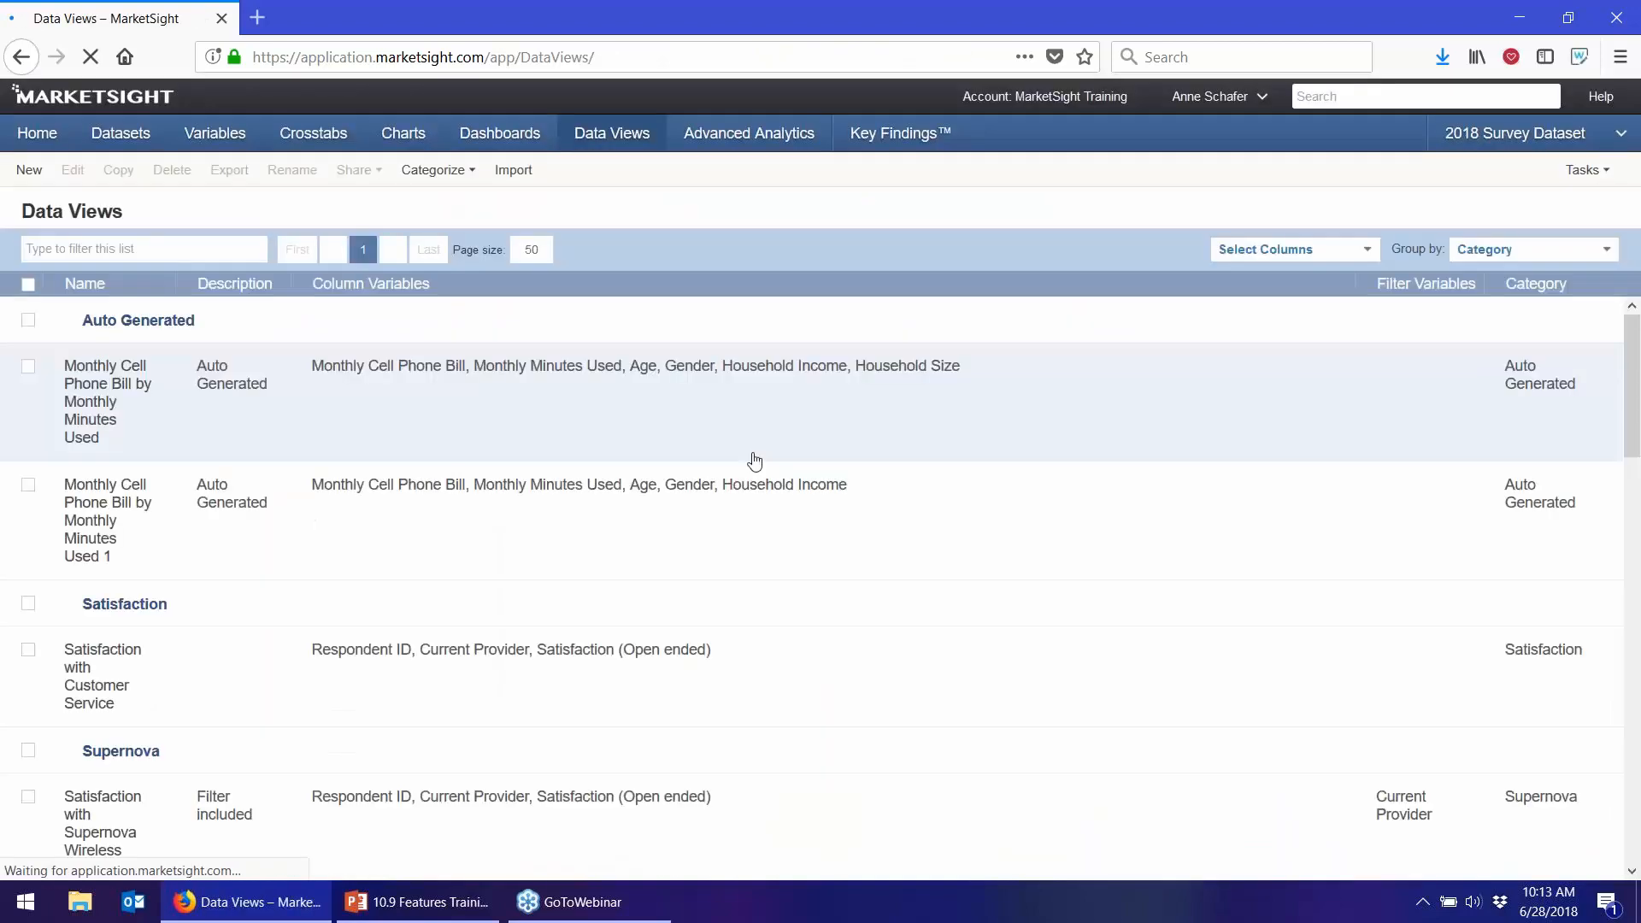
double_click(446, 681)
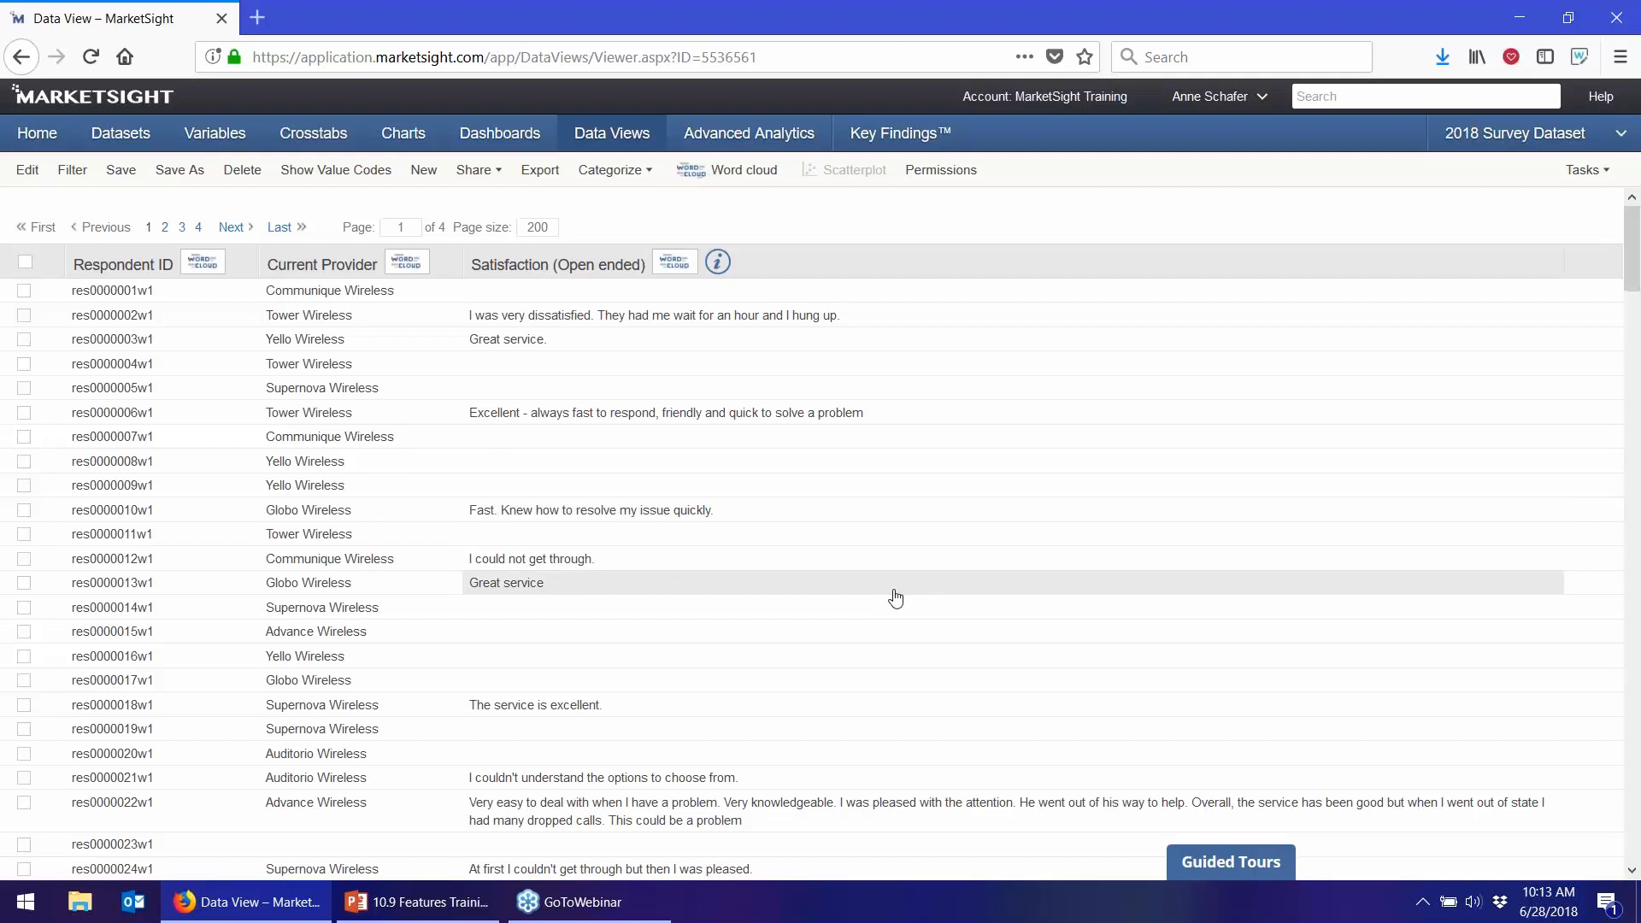
- Add the expense keyword to the Supernova Wireless comment about the phone replacement plan and save the keyword selections
scroll(896, 597, down, 3)
scroll(880, 604, down, 3)
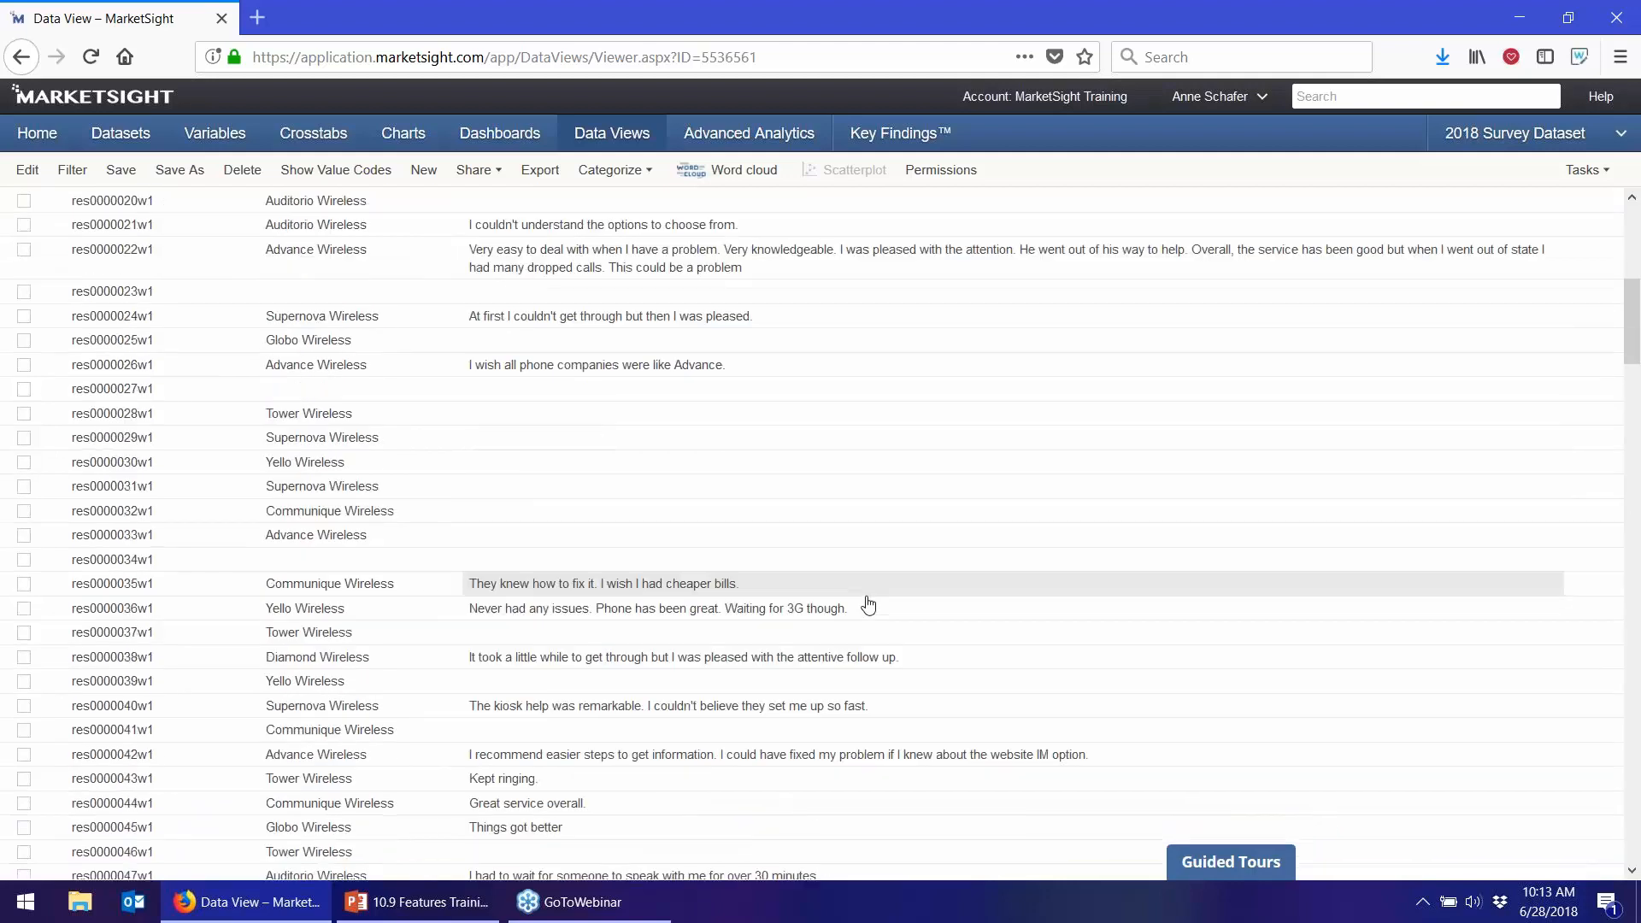
scroll(867, 605, down, 3)
scroll(867, 605, down, 2)
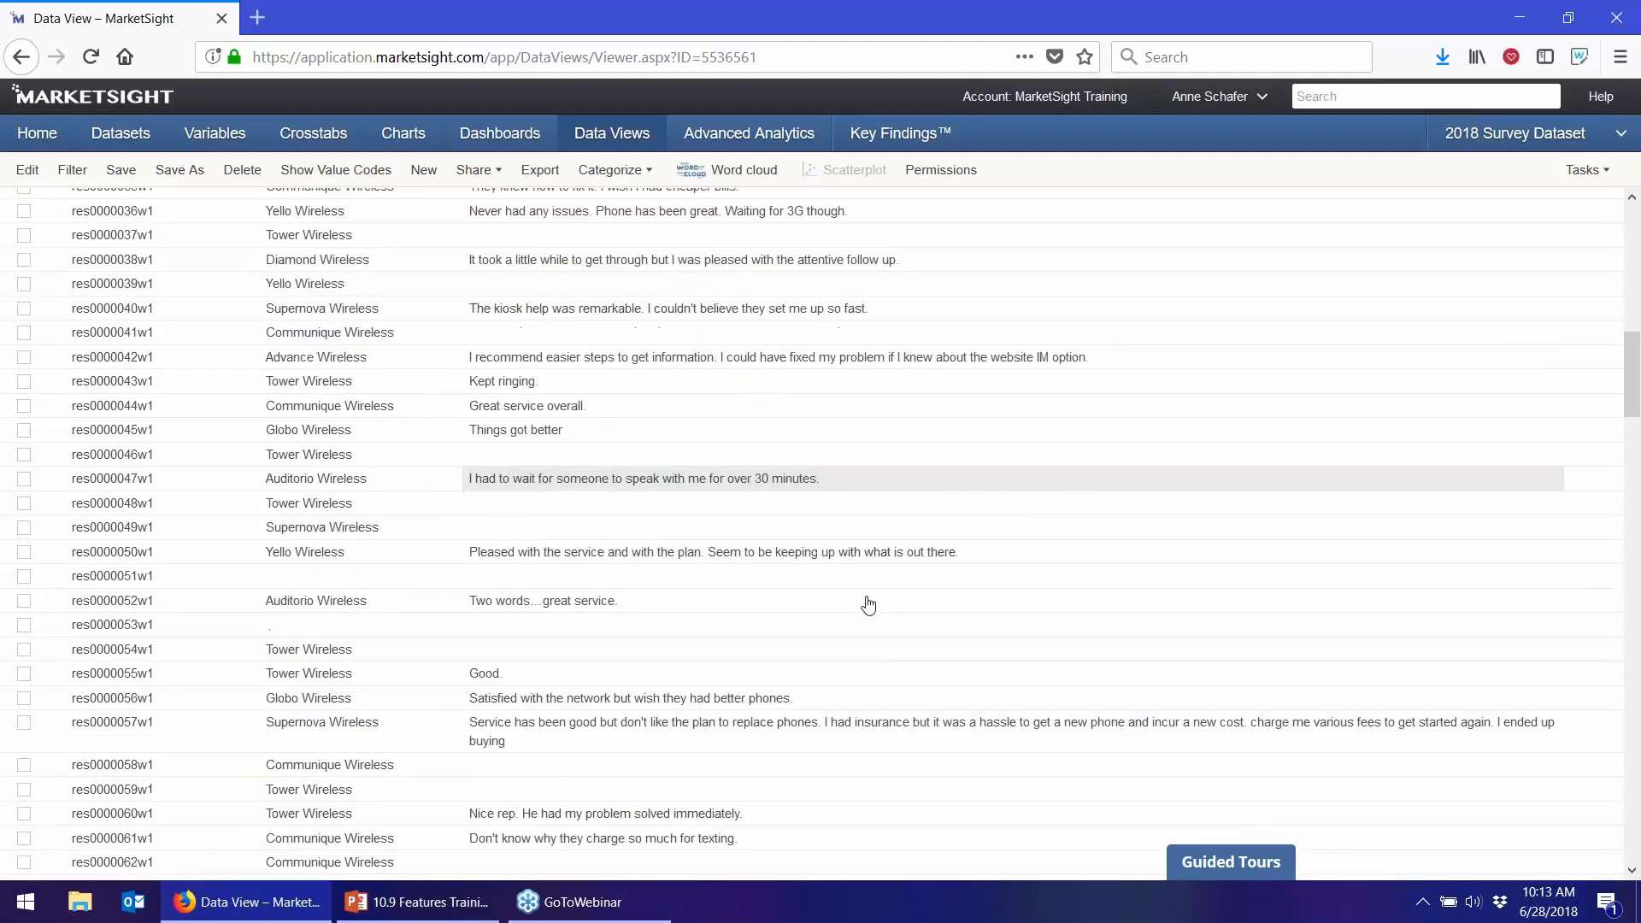
scroll(537, 580, down, 1)
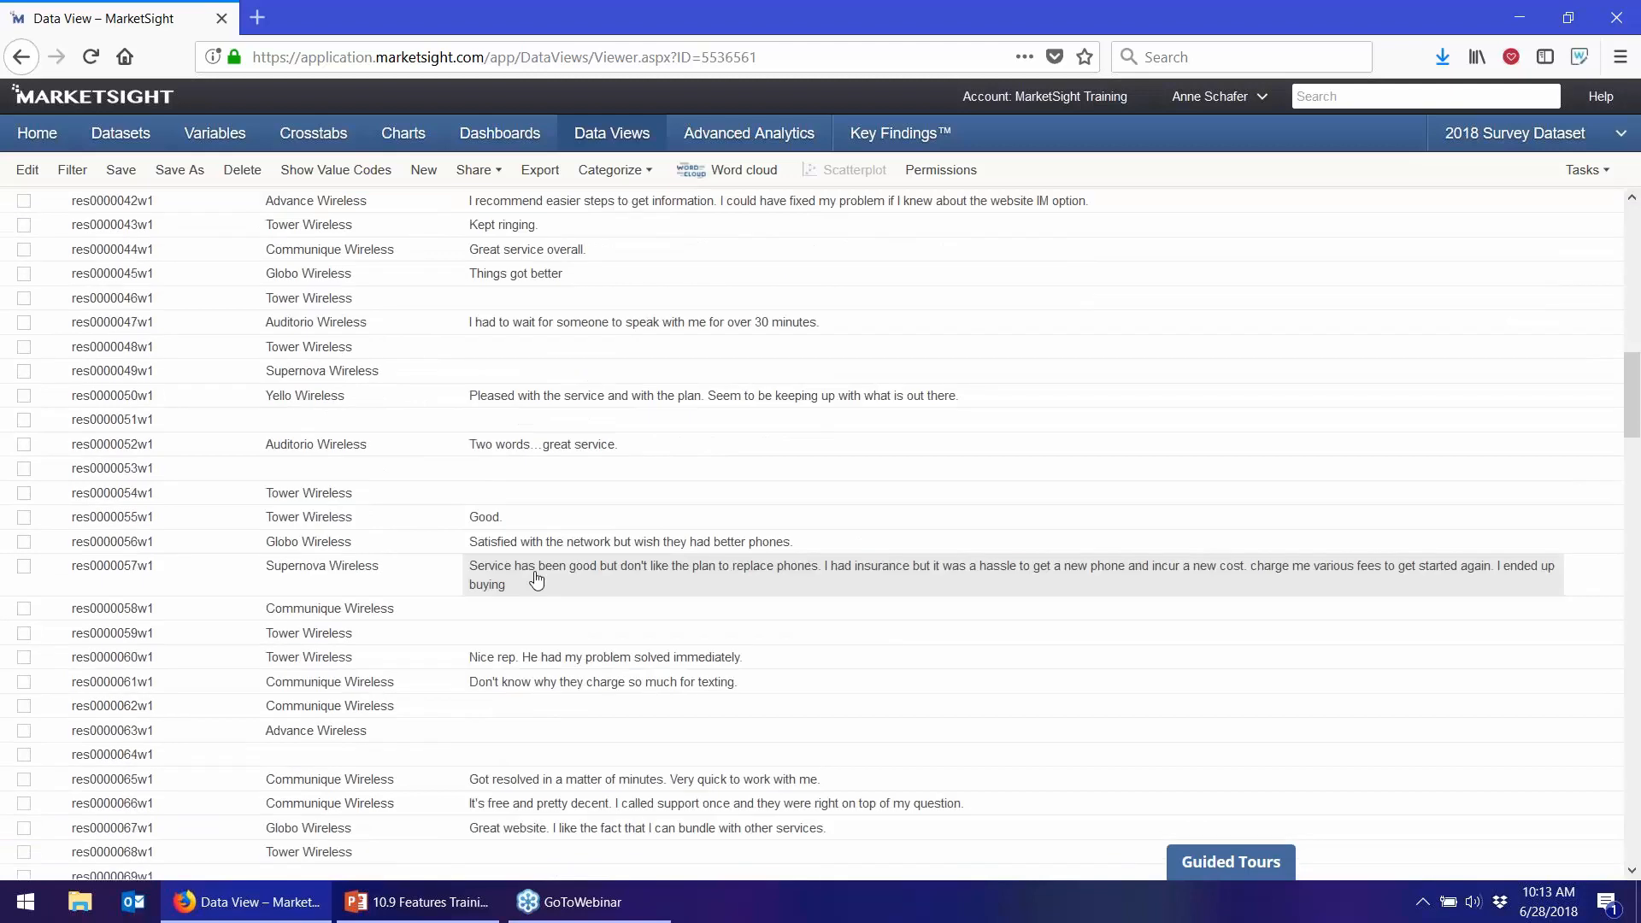
click(537, 580)
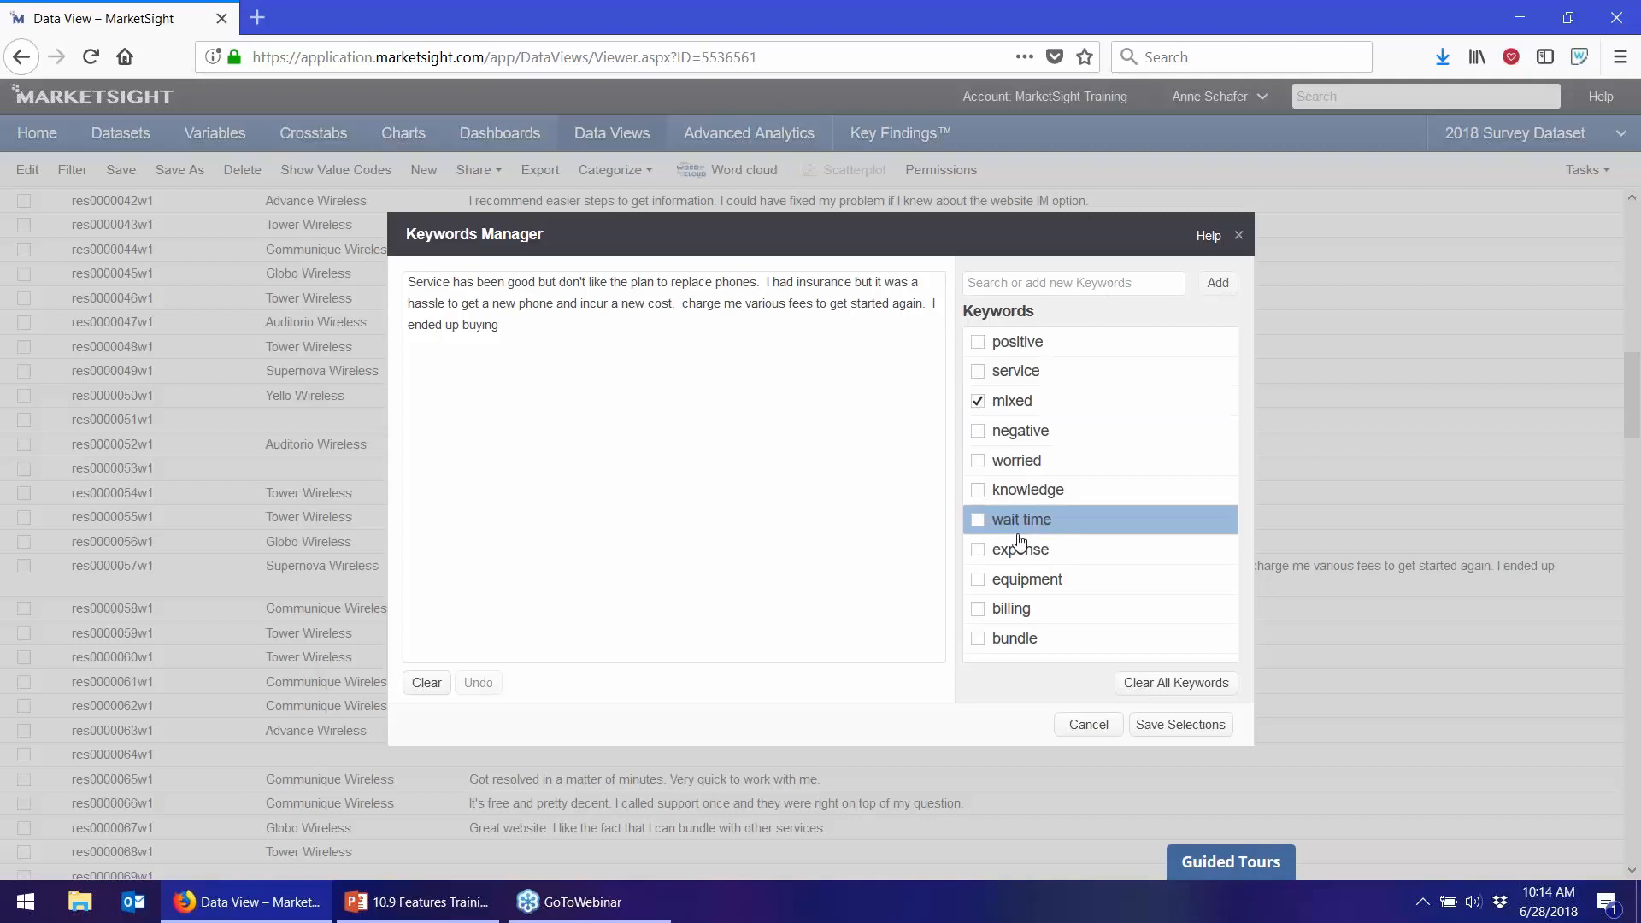
click(984, 550)
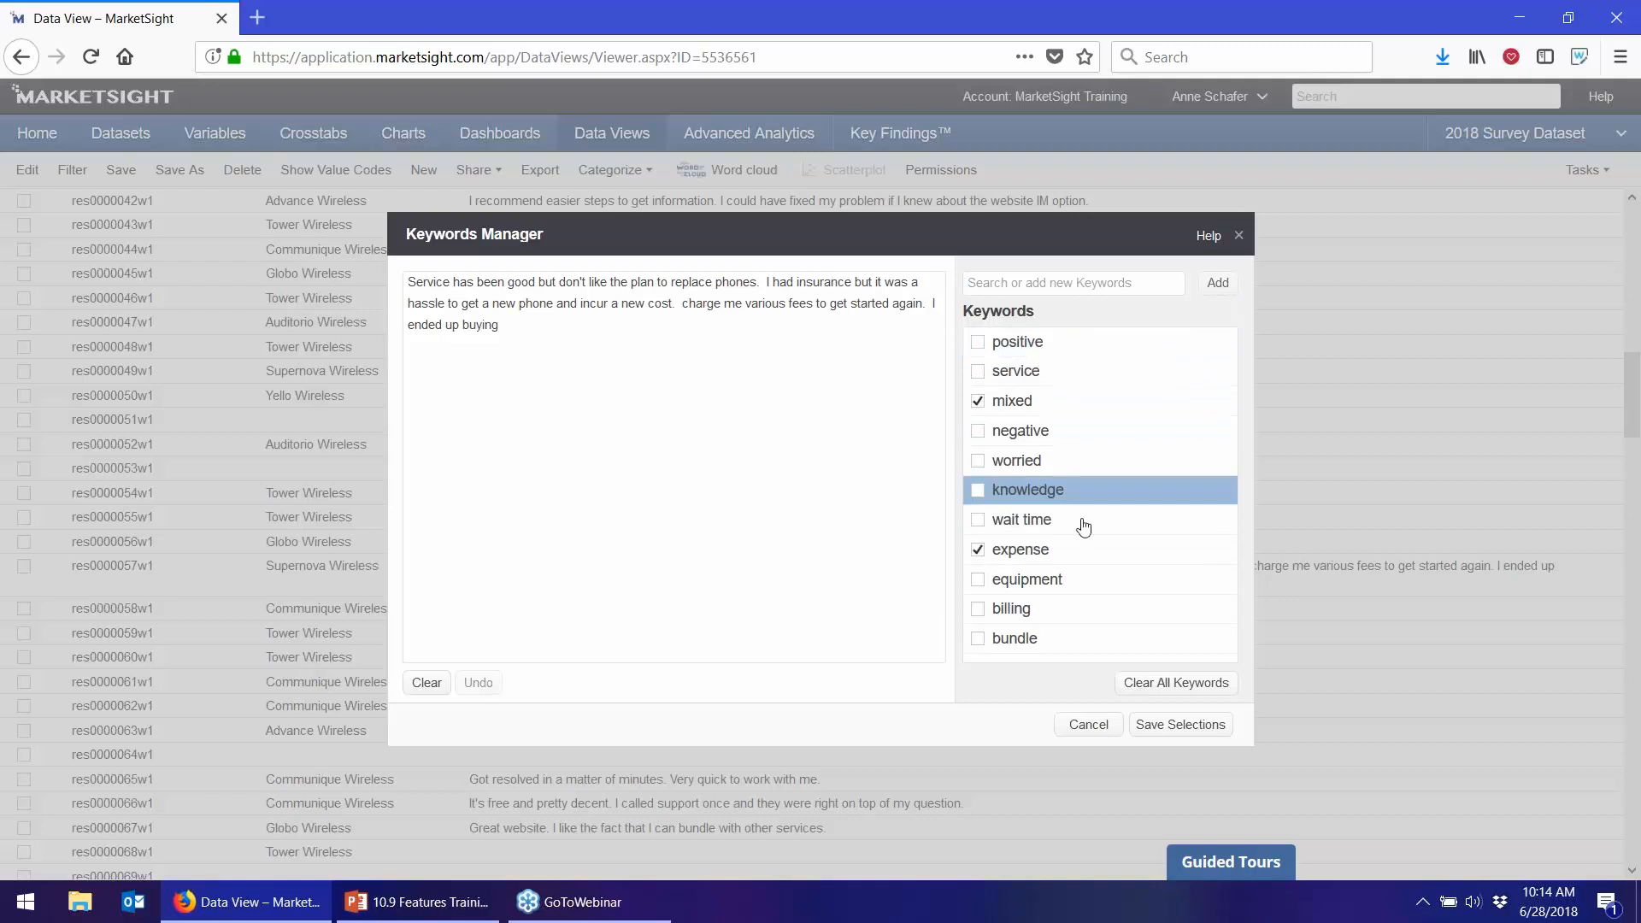
click(1142, 727)
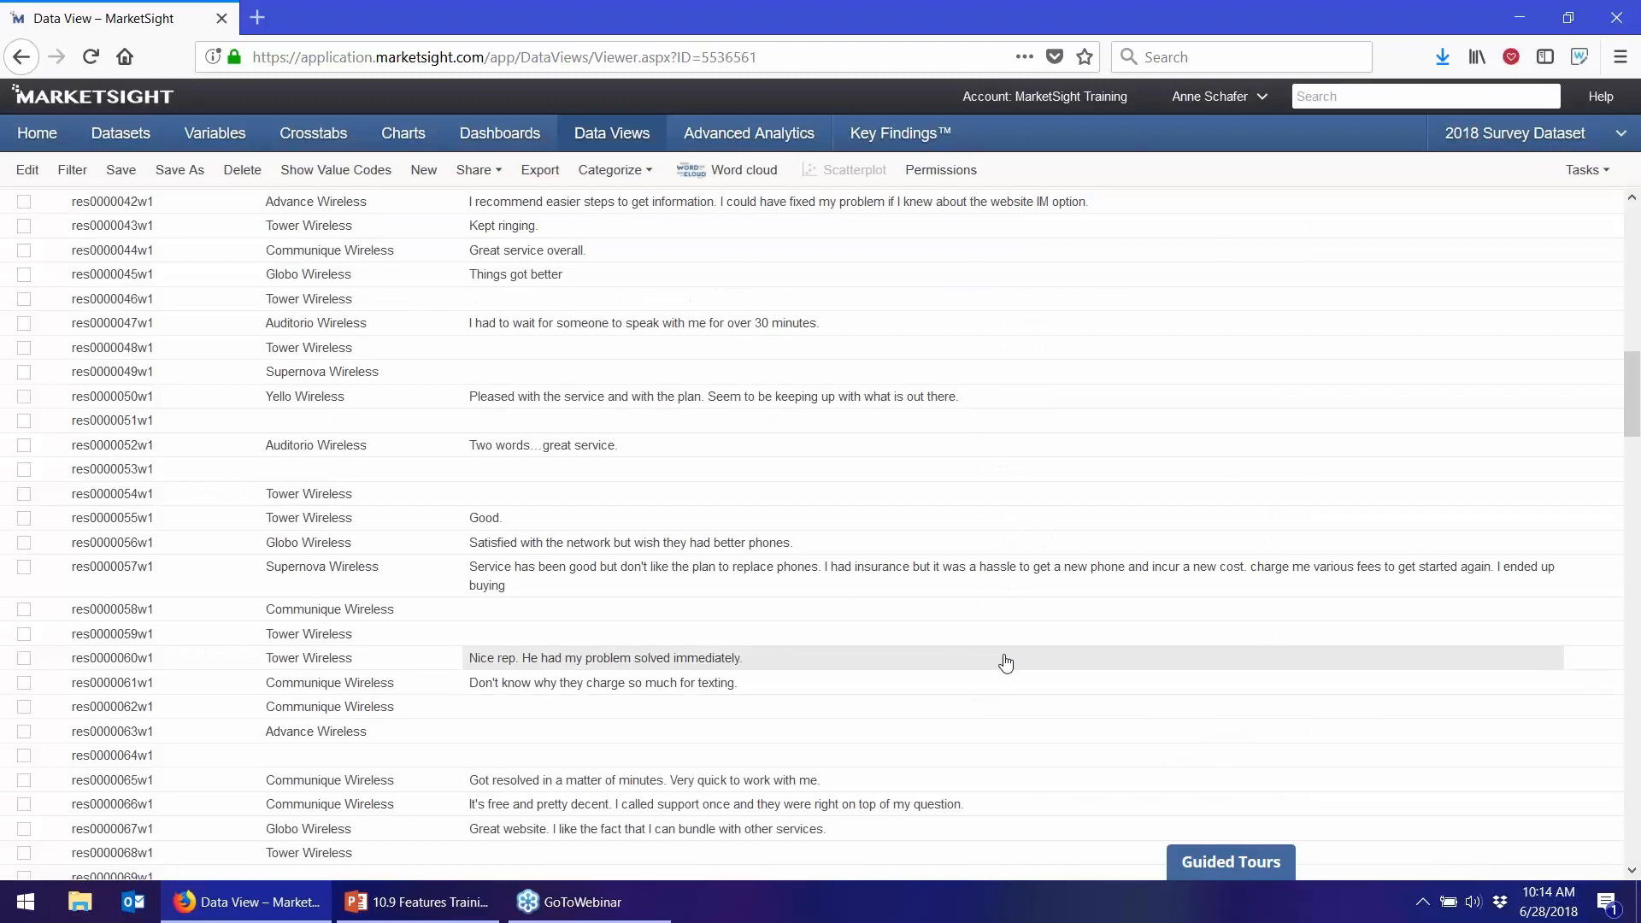
- On the second page of the variables list, select Satisfaction (Open ended)-Keywords and the keyword variables from positive through bundle
click(239, 141)
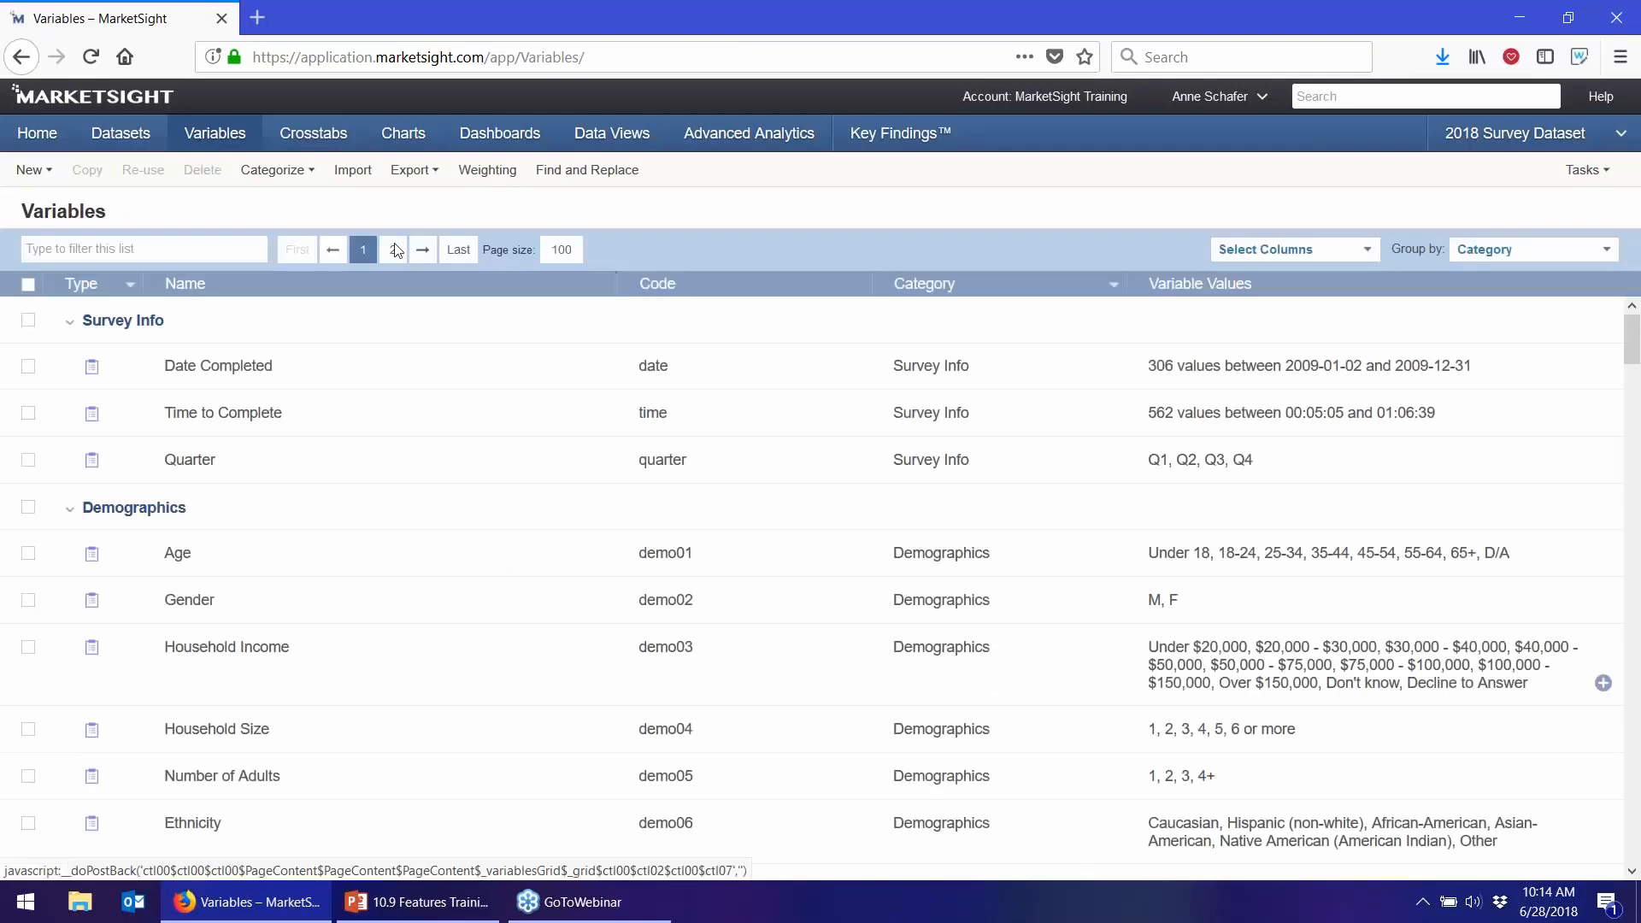
click(393, 249)
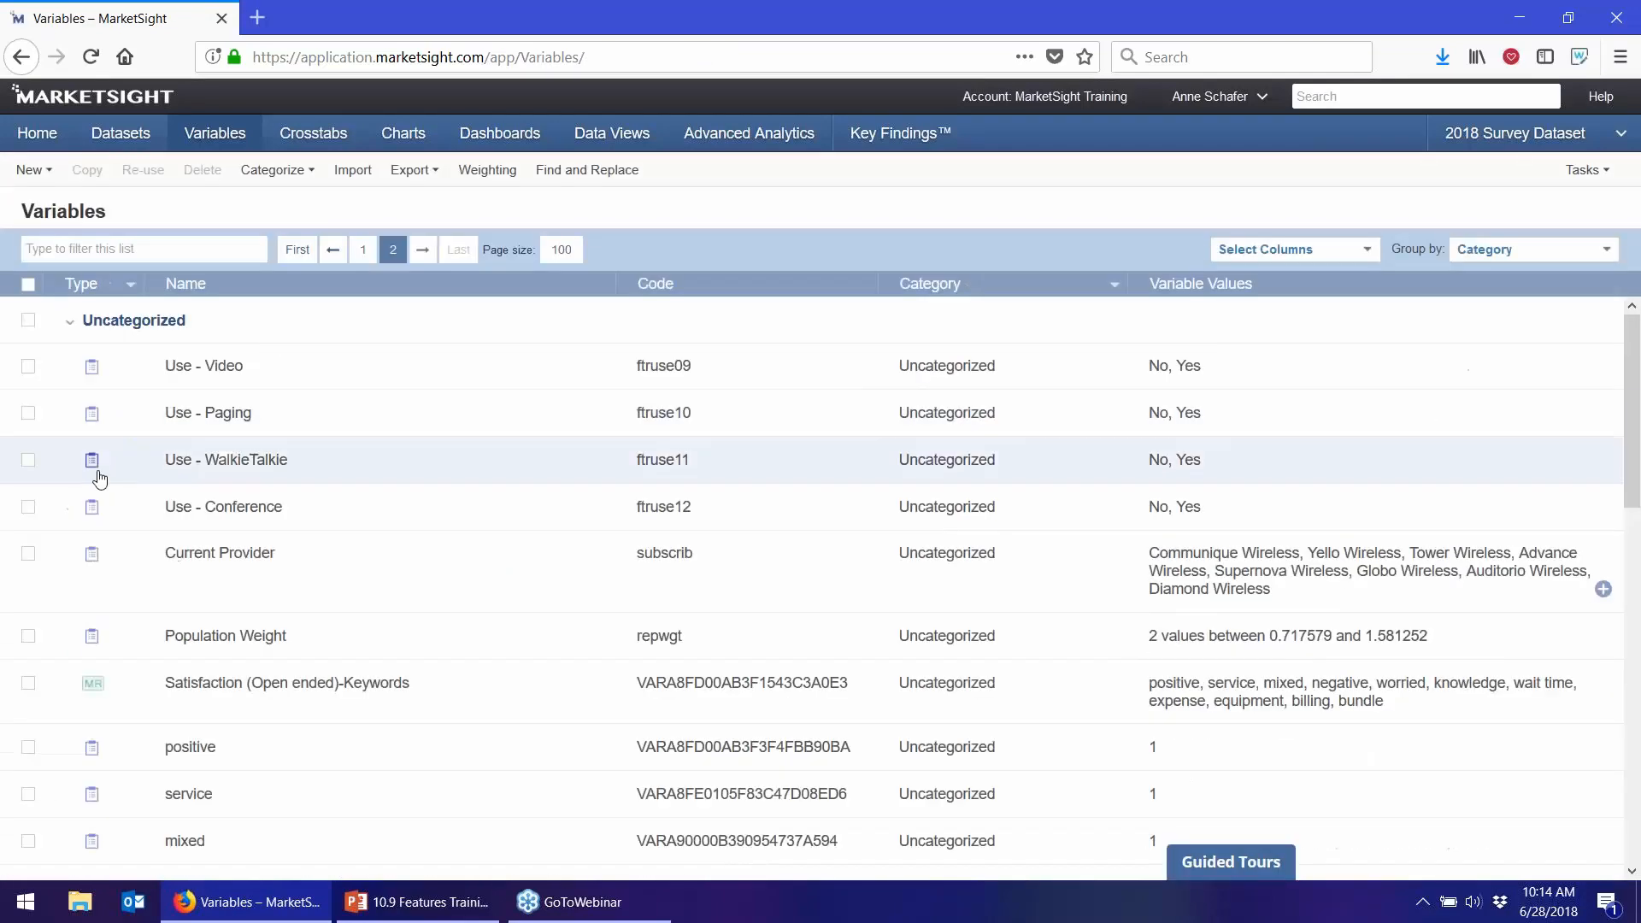
scroll(29, 596, down, 2)
click(28, 596)
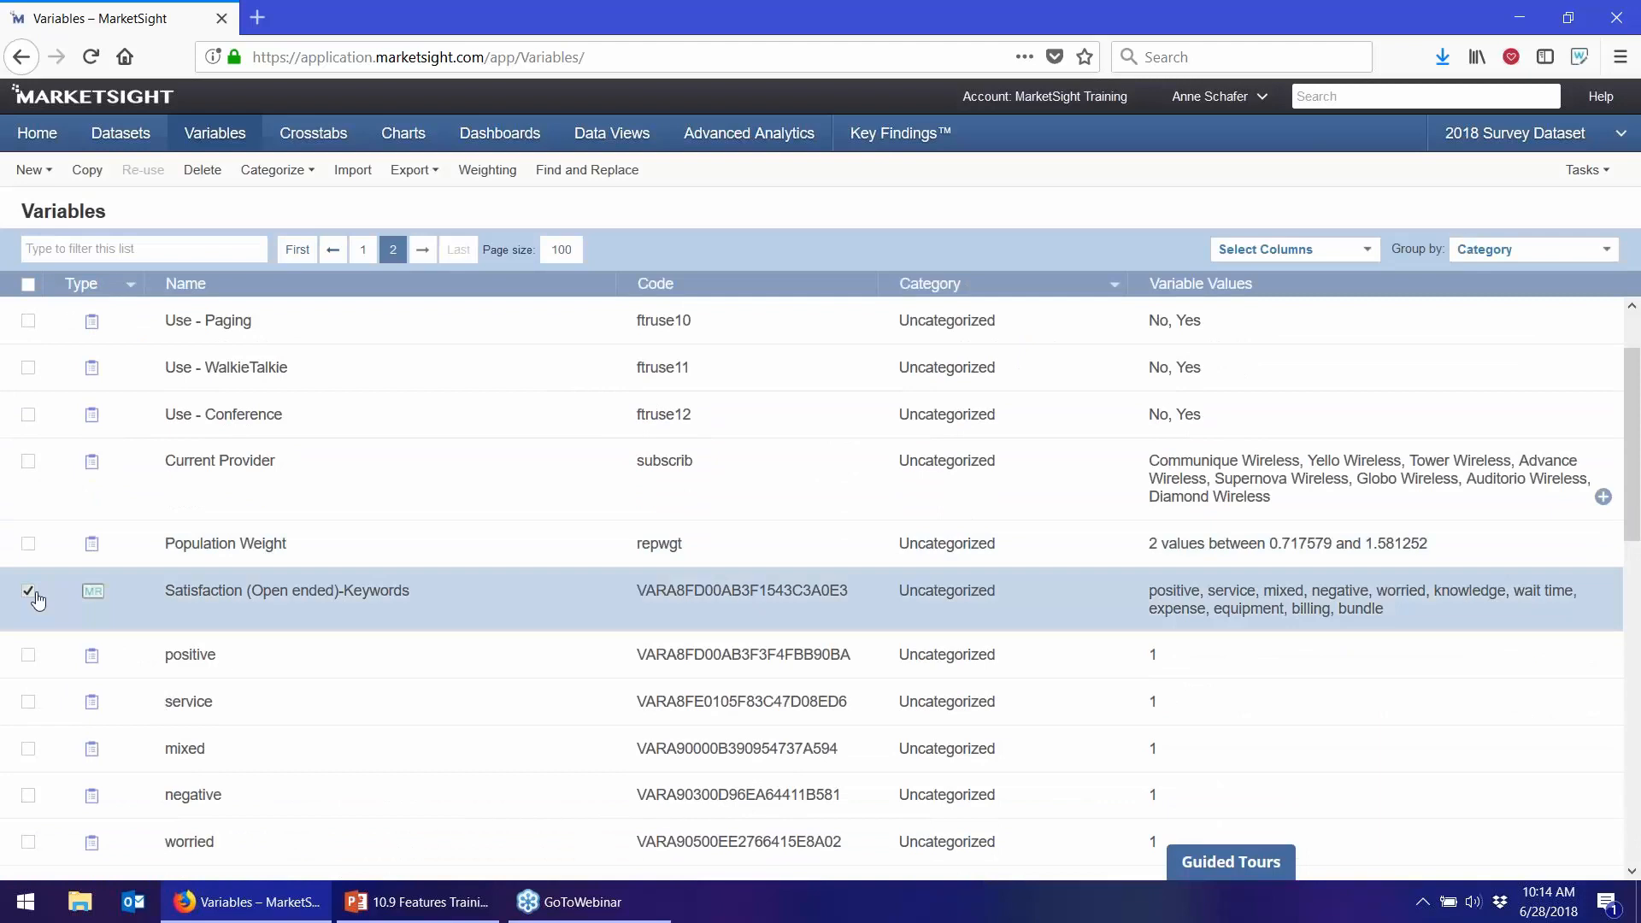
scroll(29, 597, down, 2)
scroll(39, 650, down, 2)
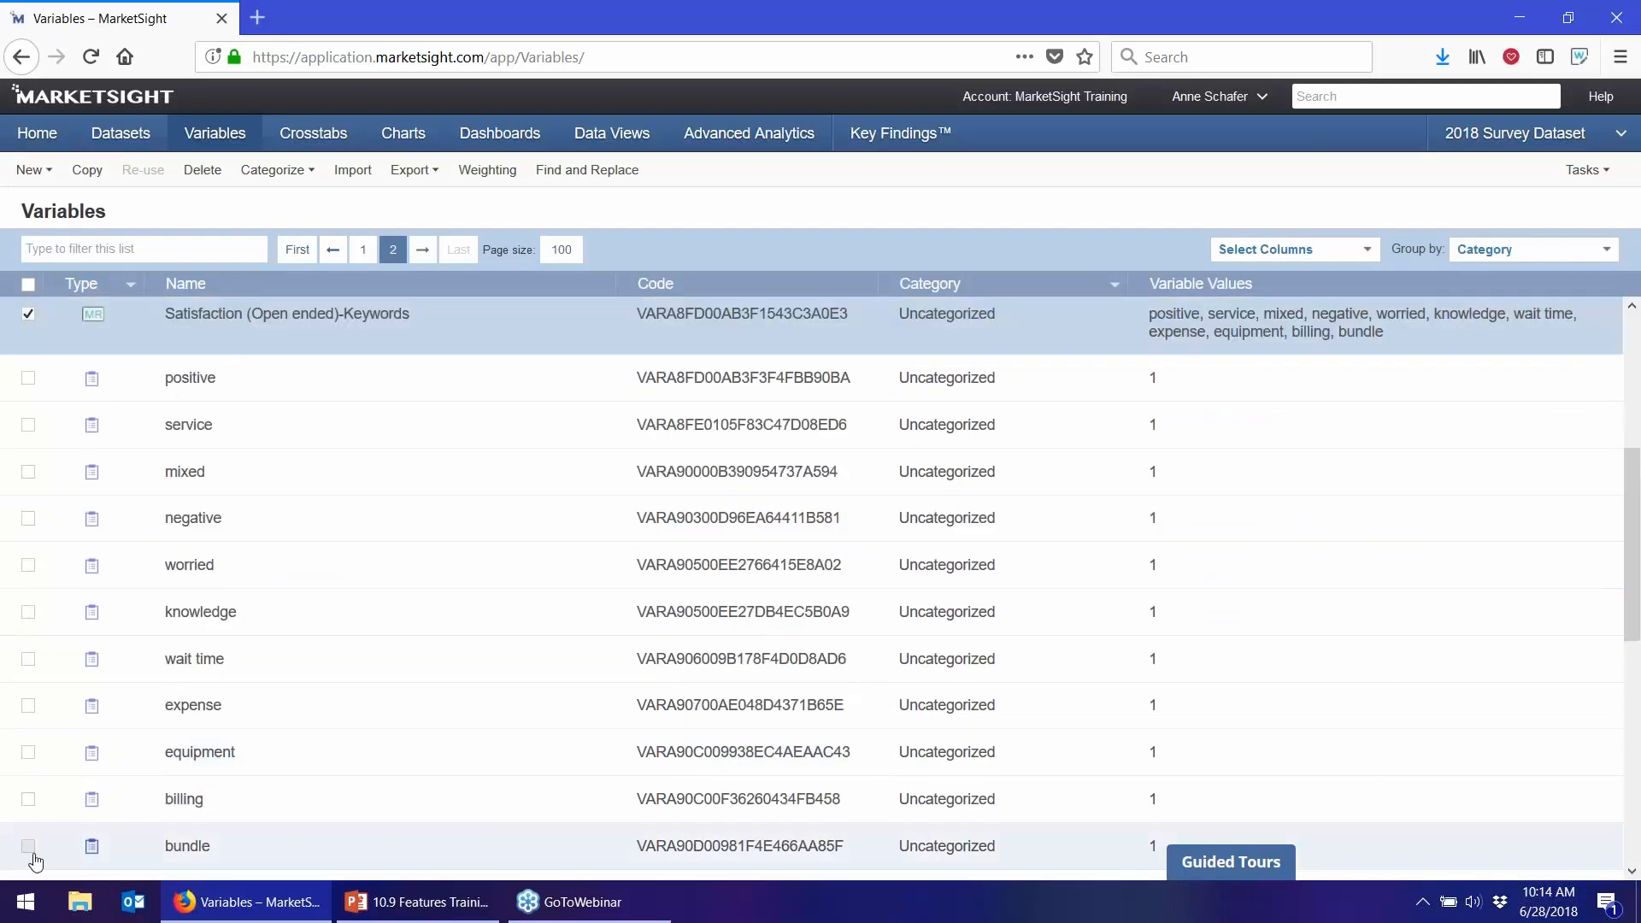
shift+click(29, 846)
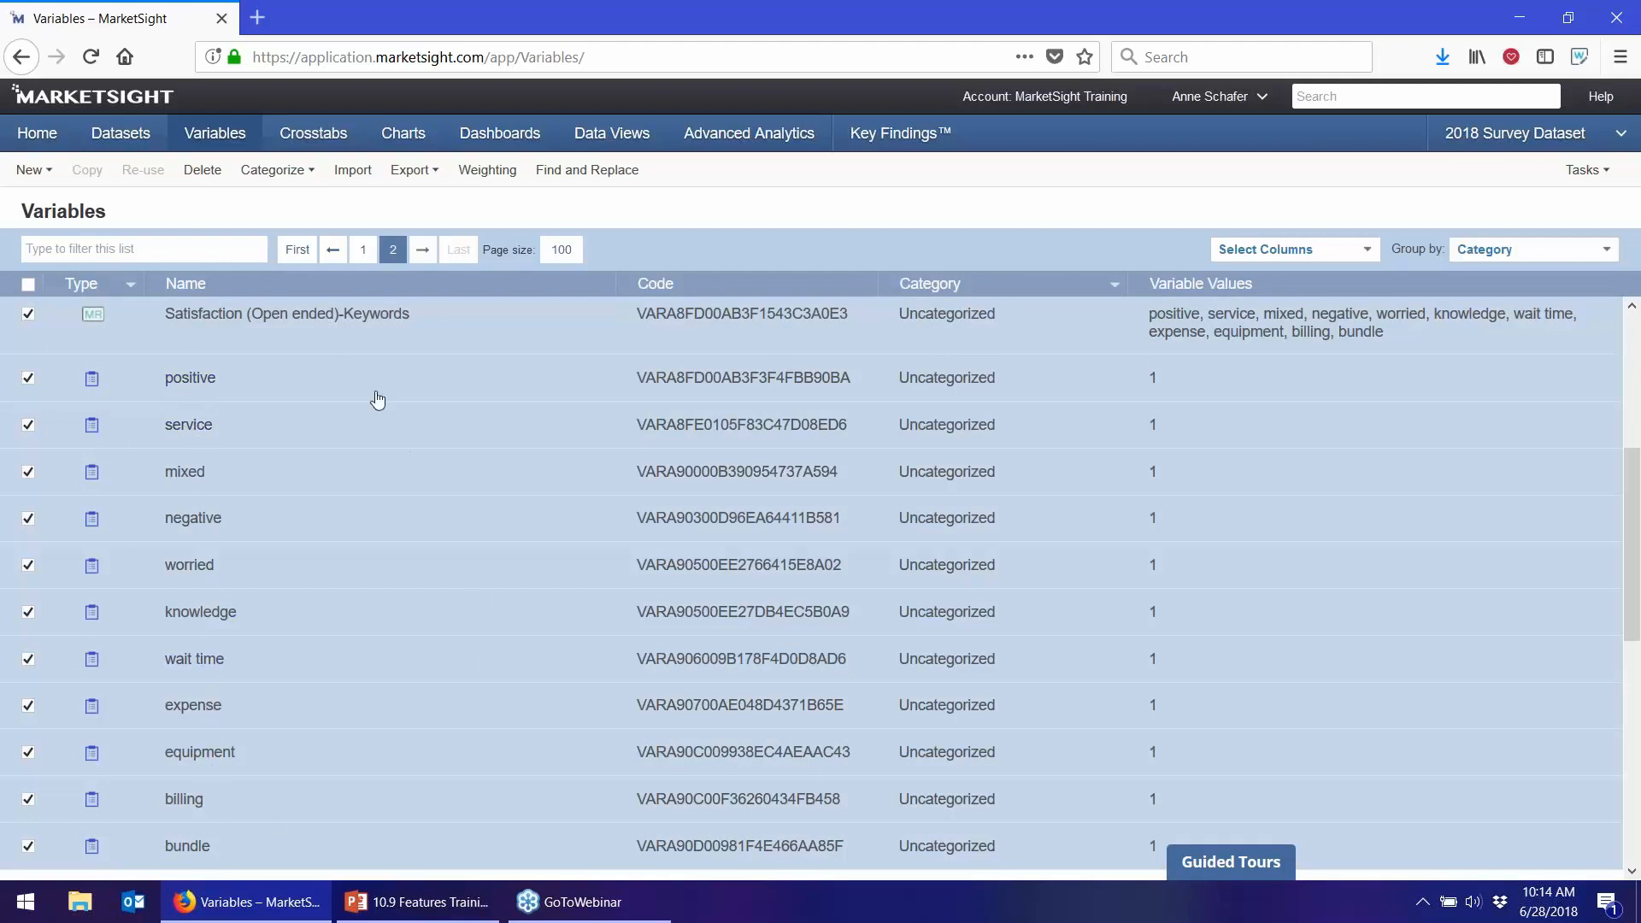
- View the variable statistics for Satisfaction (Open ended)-Keywords and close them
click(199, 323)
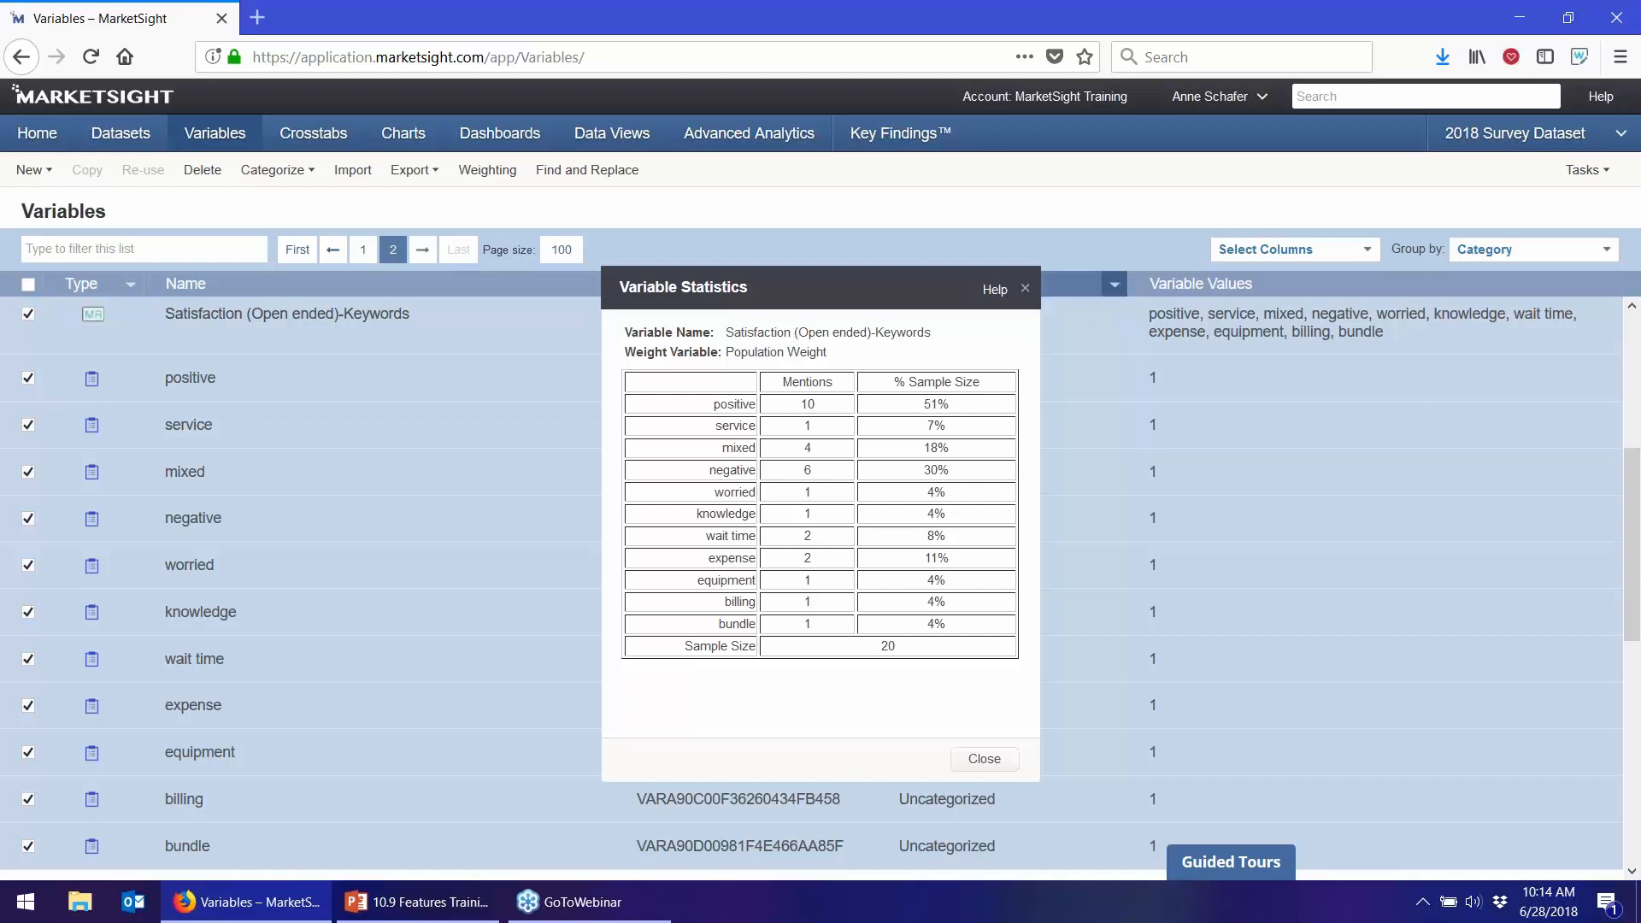
click(1026, 289)
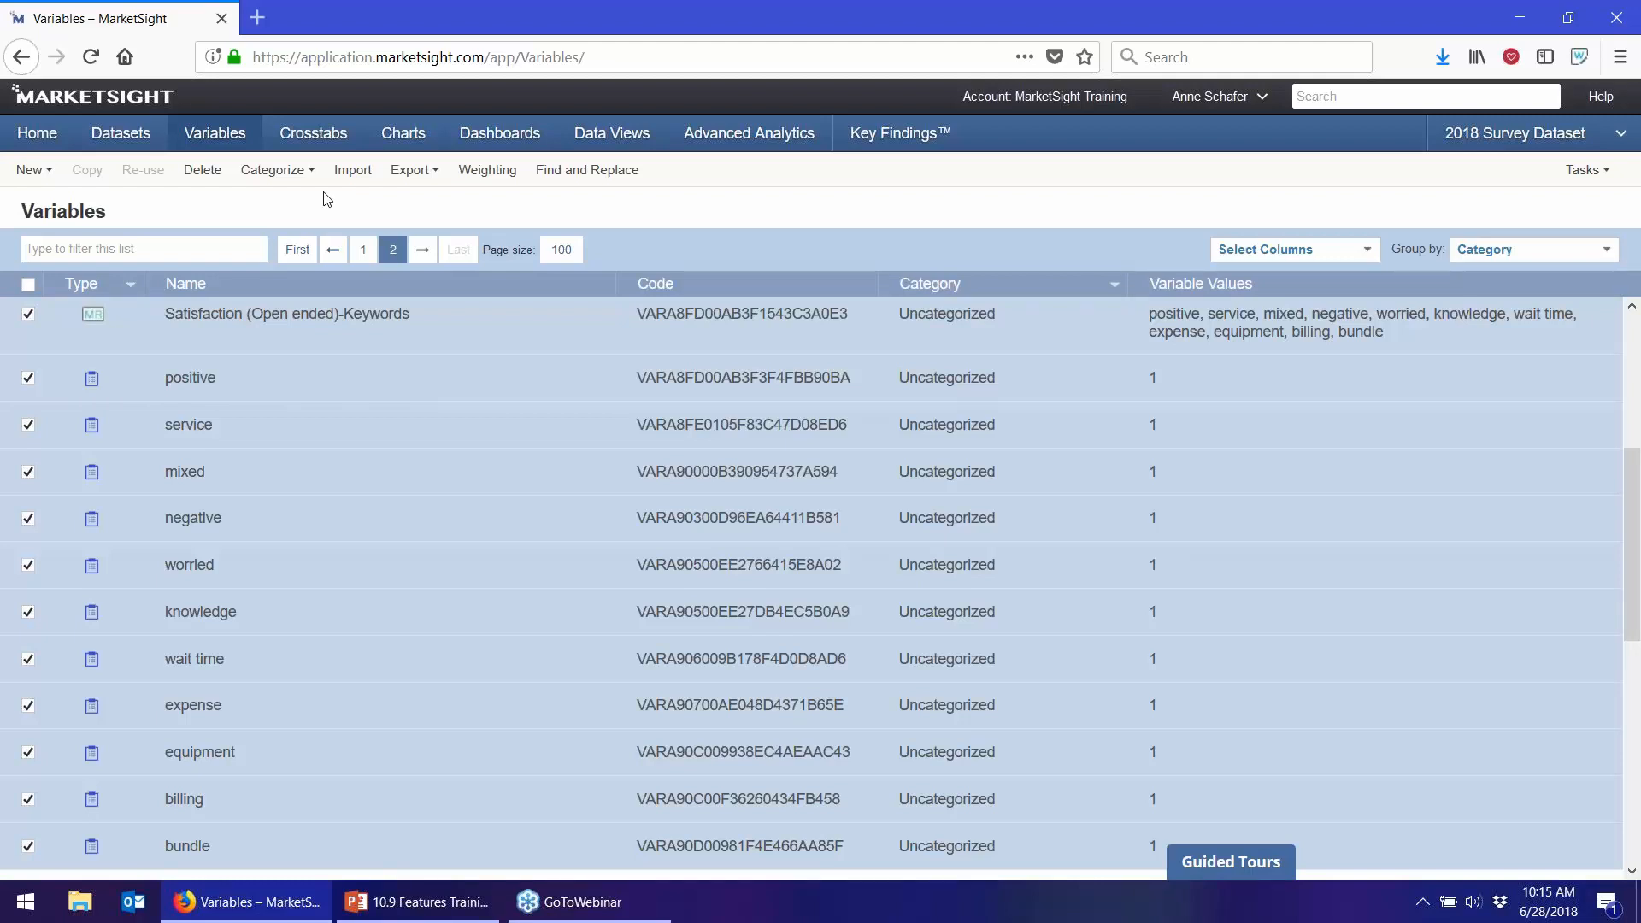
- Return to the home page and reopen Crosstab 7 from the recent items
click(51, 135)
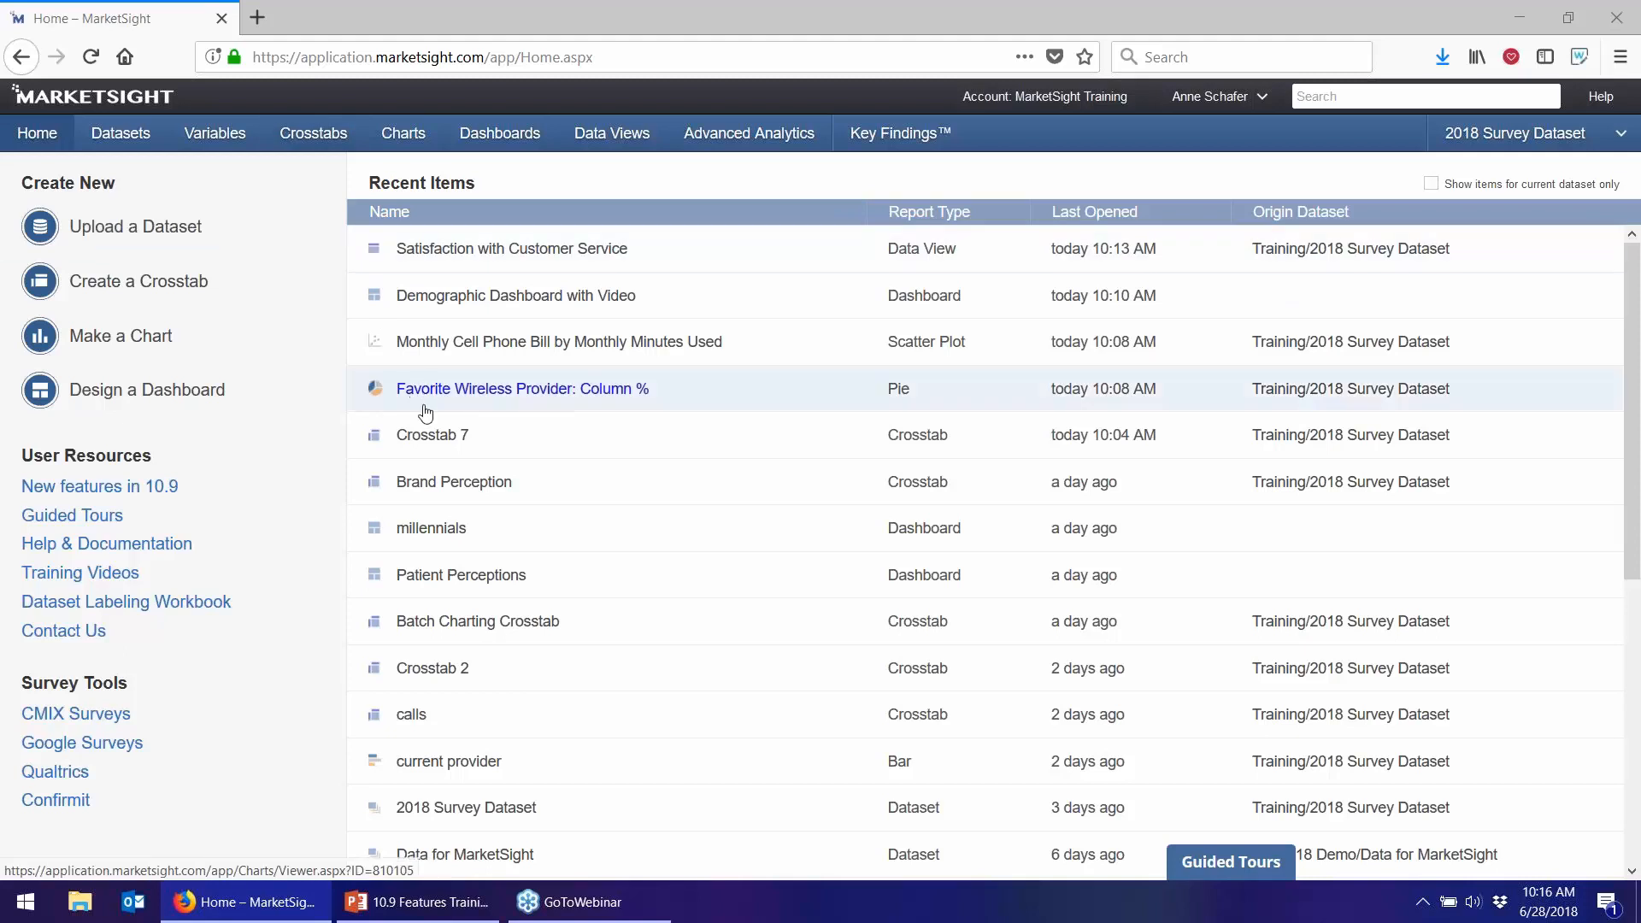
click(450, 440)
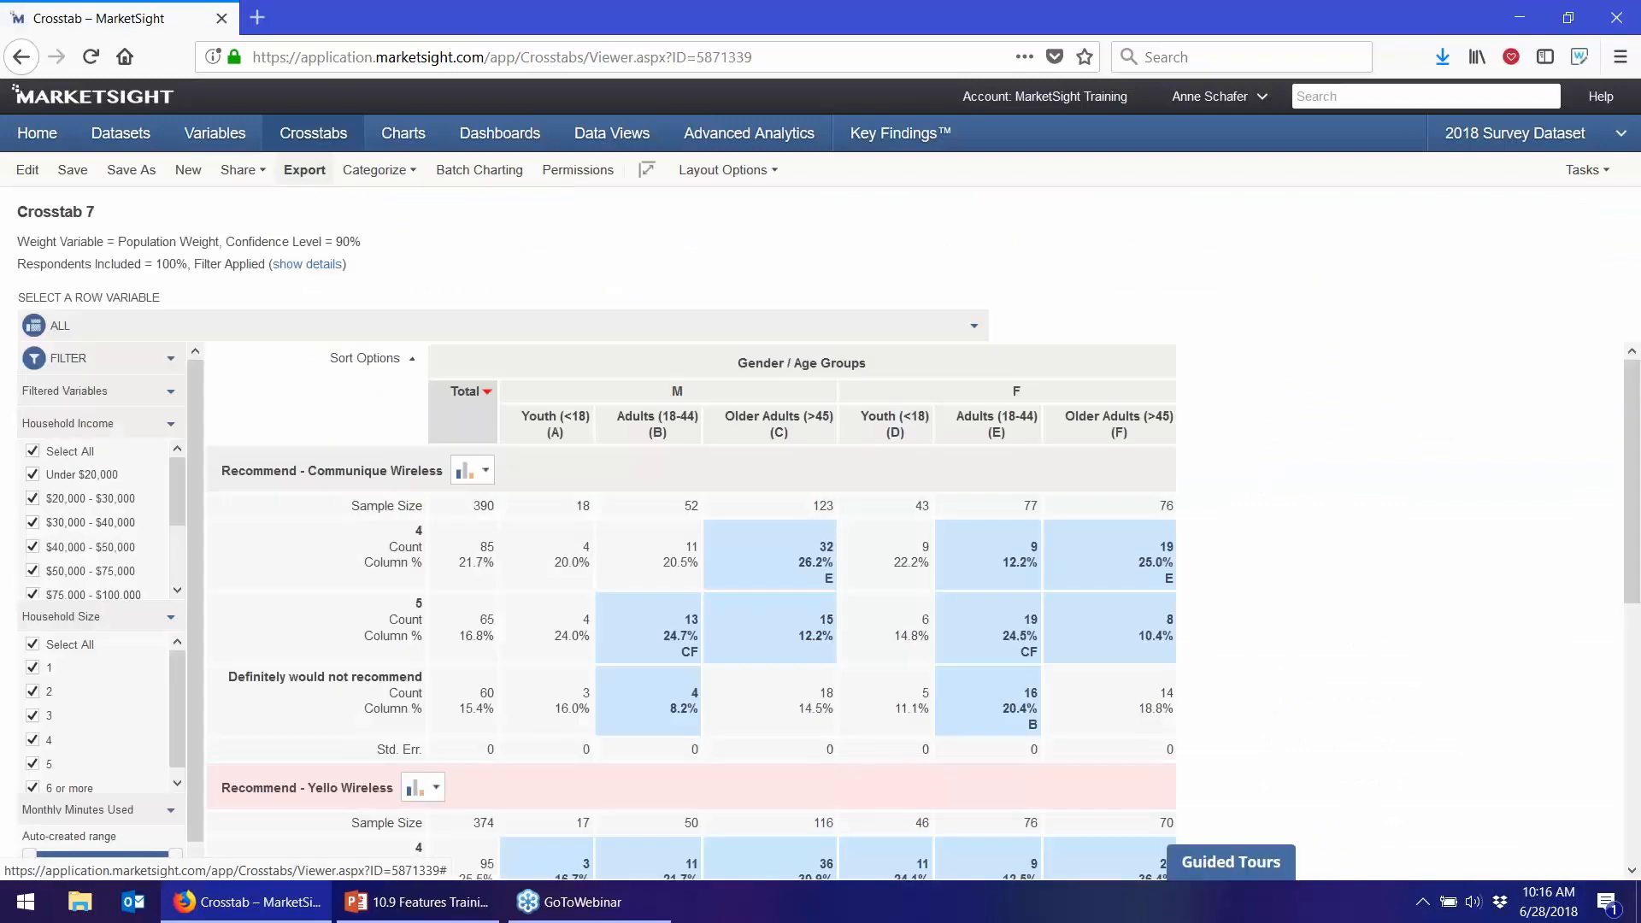
- Try export settings of PowerPoint 2007 or later (.pptx) with Modified Green Template and MarketSight formatting off, and cancel the export
click(304, 170)
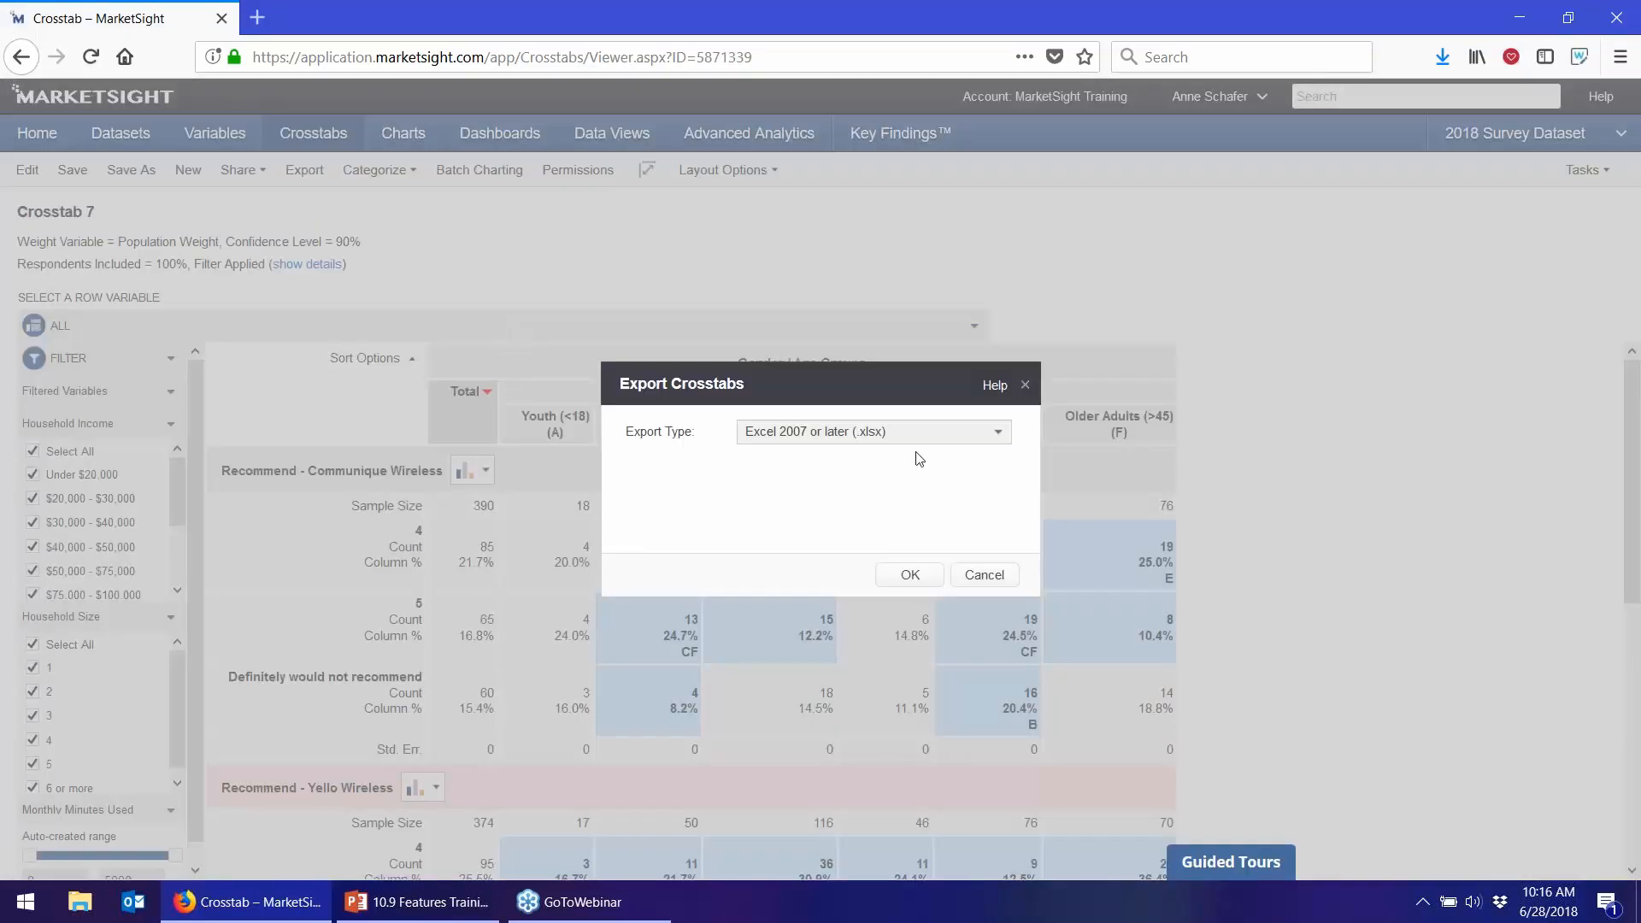
click(968, 439)
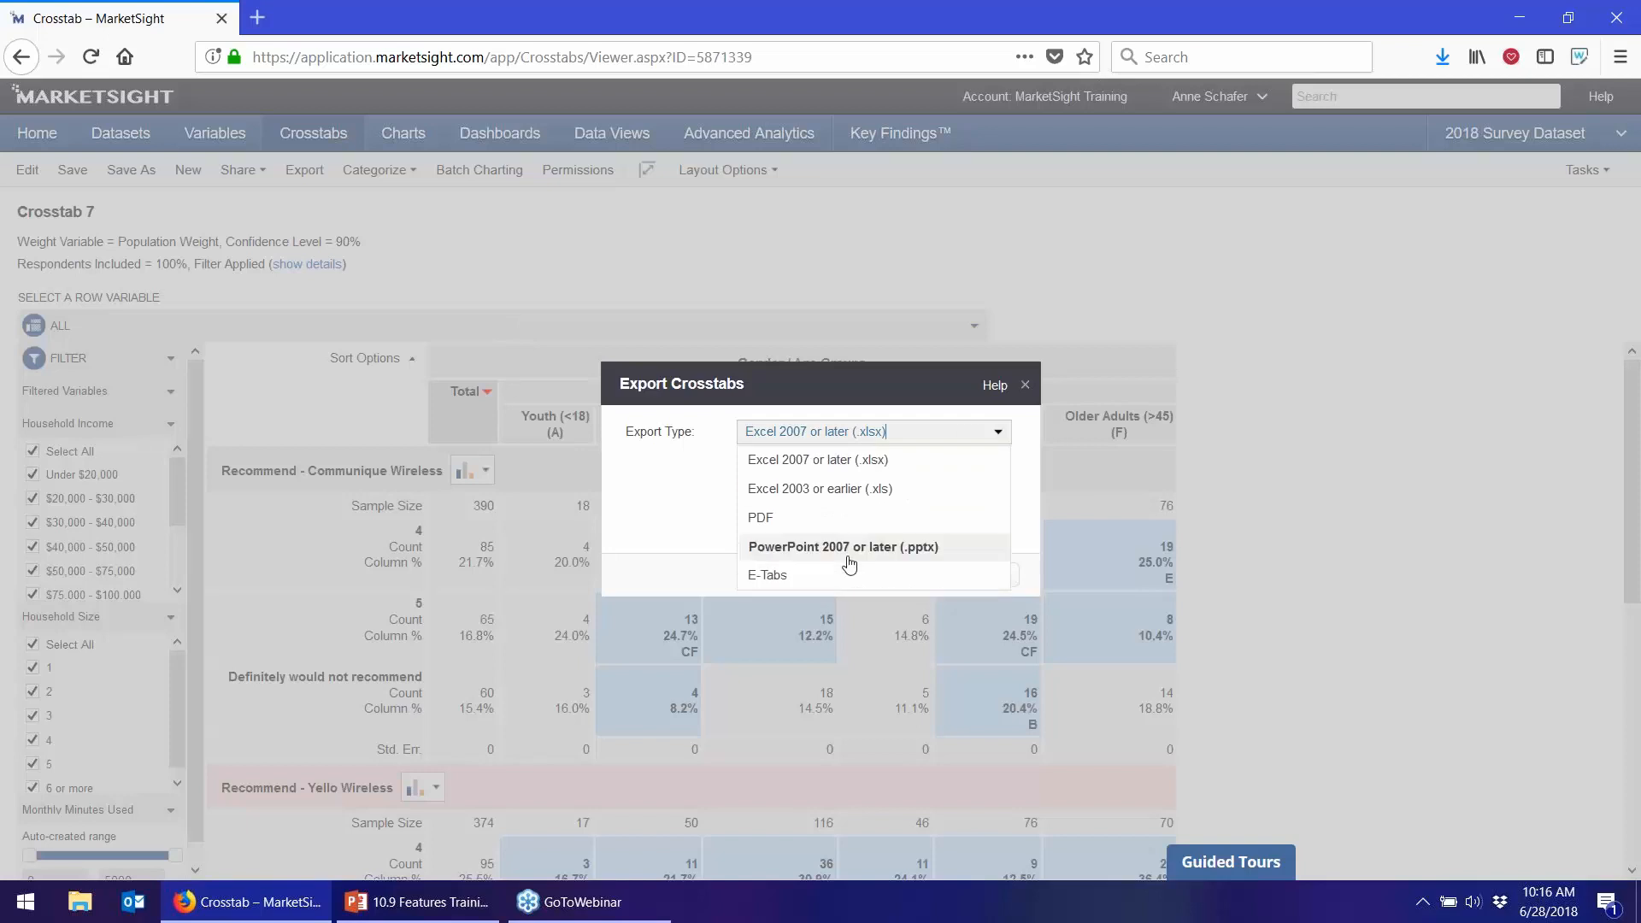
click(848, 561)
drag(800, 492, 652, 508)
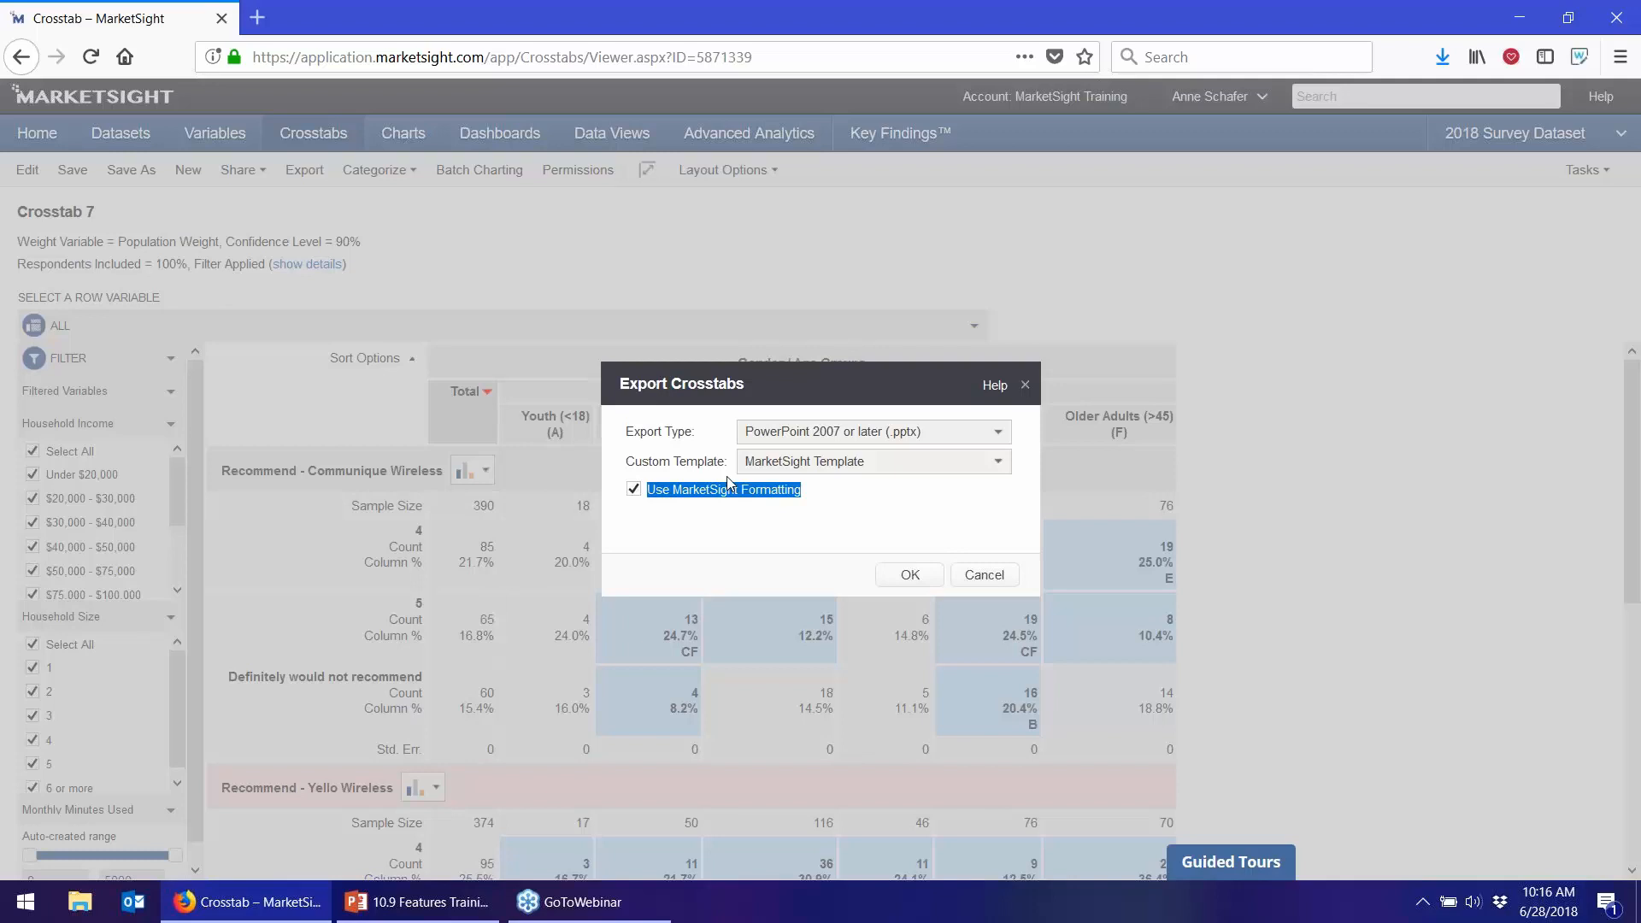
click(633, 490)
click(854, 461)
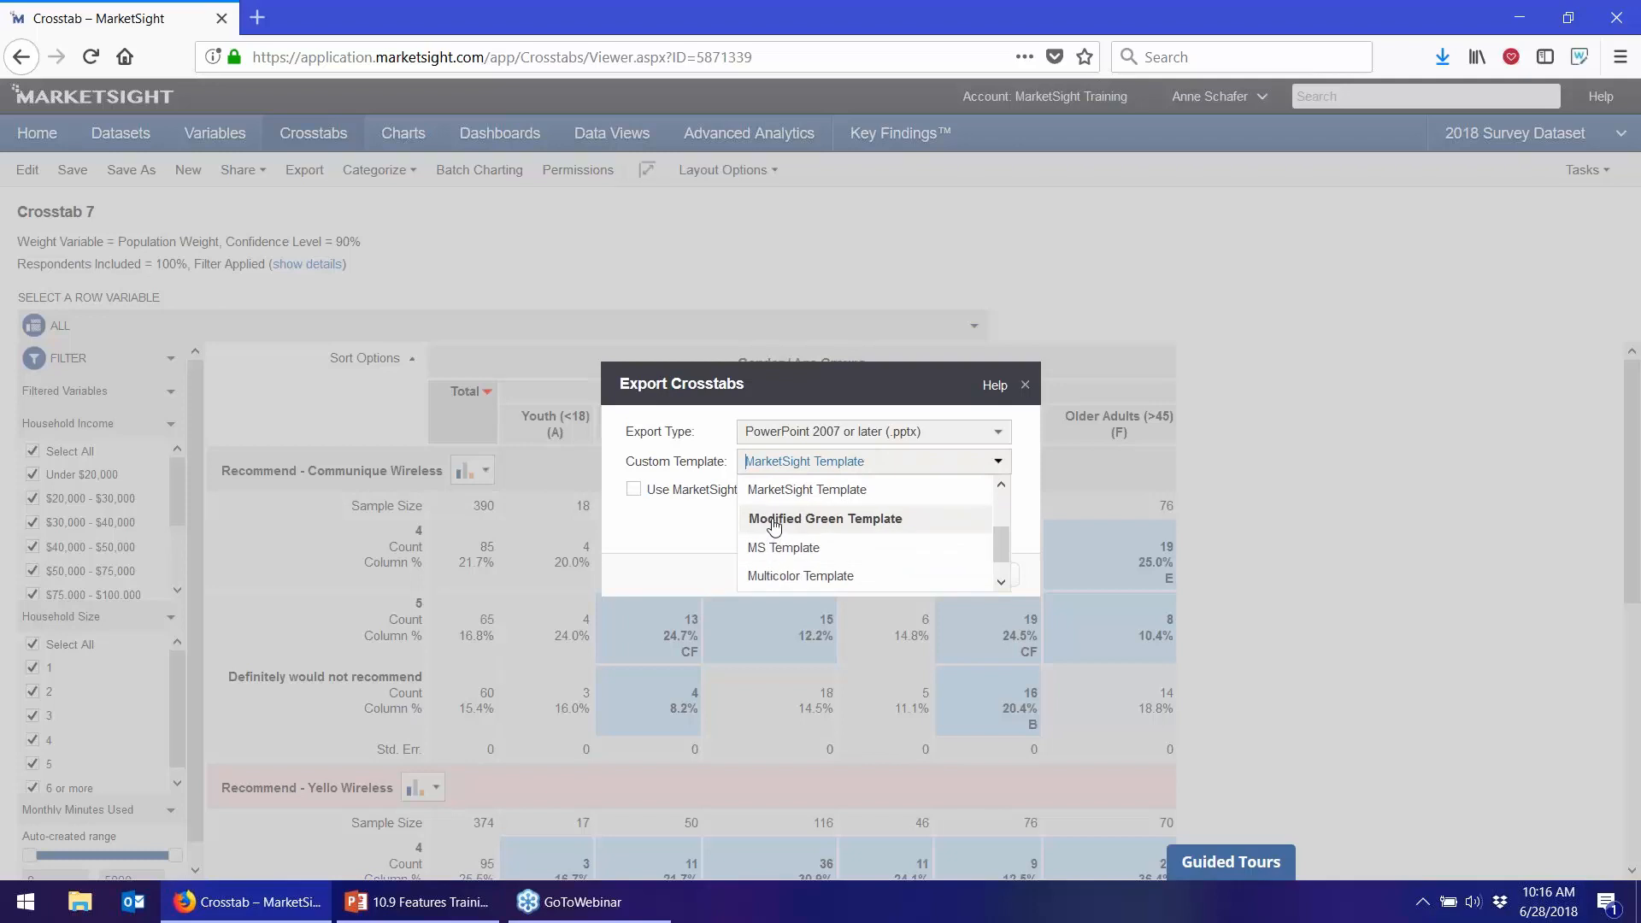
click(775, 519)
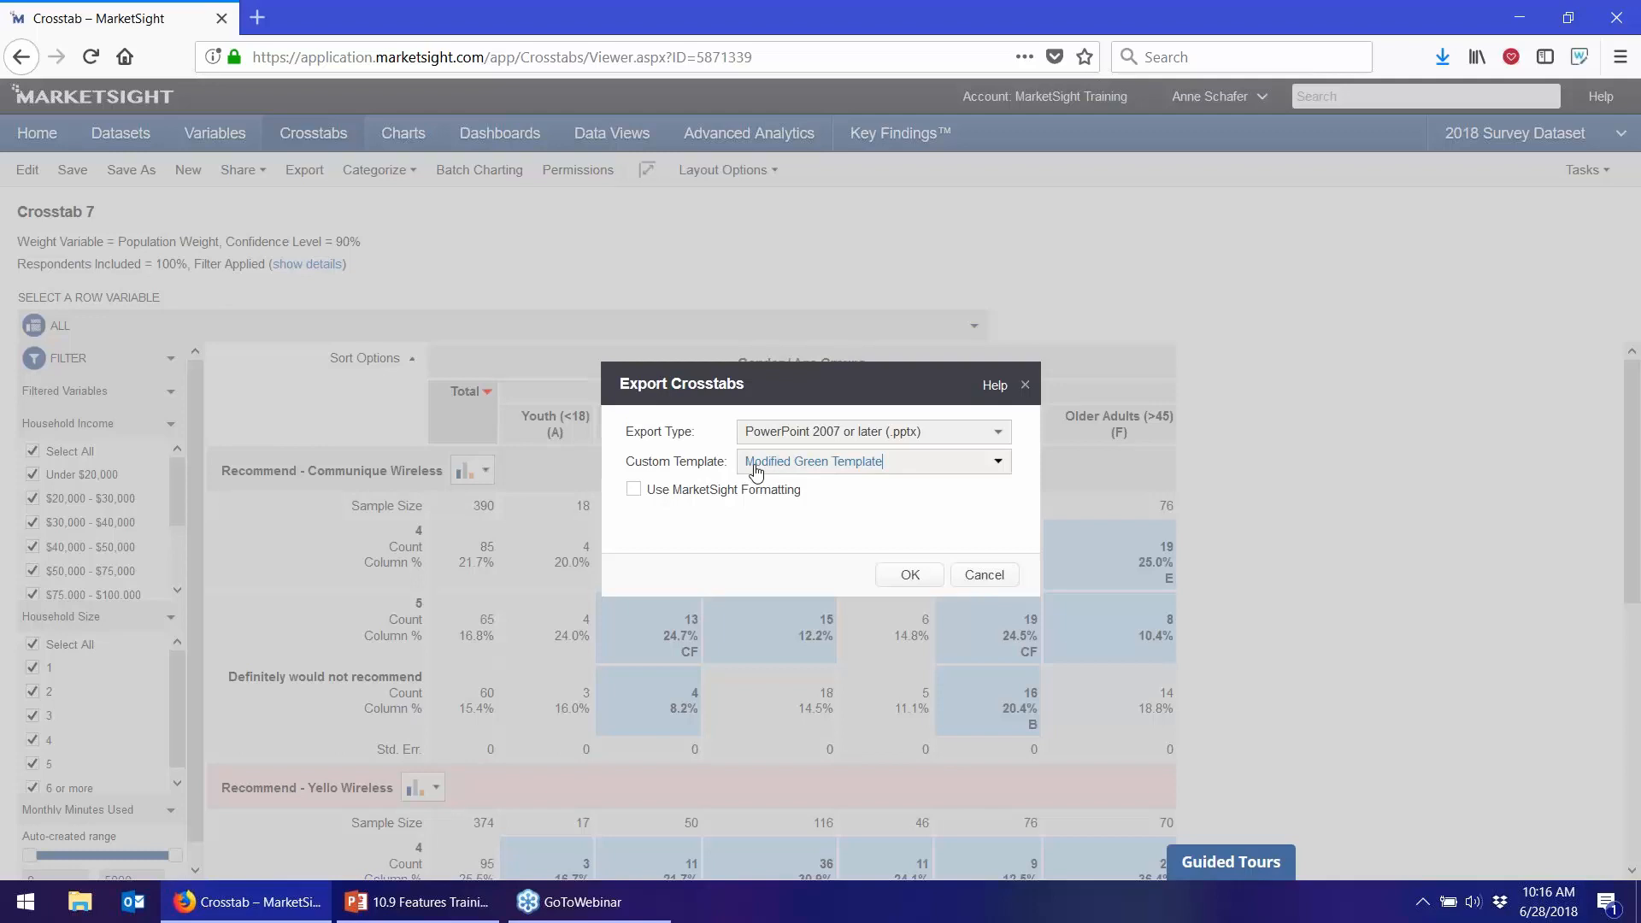
click(1007, 580)
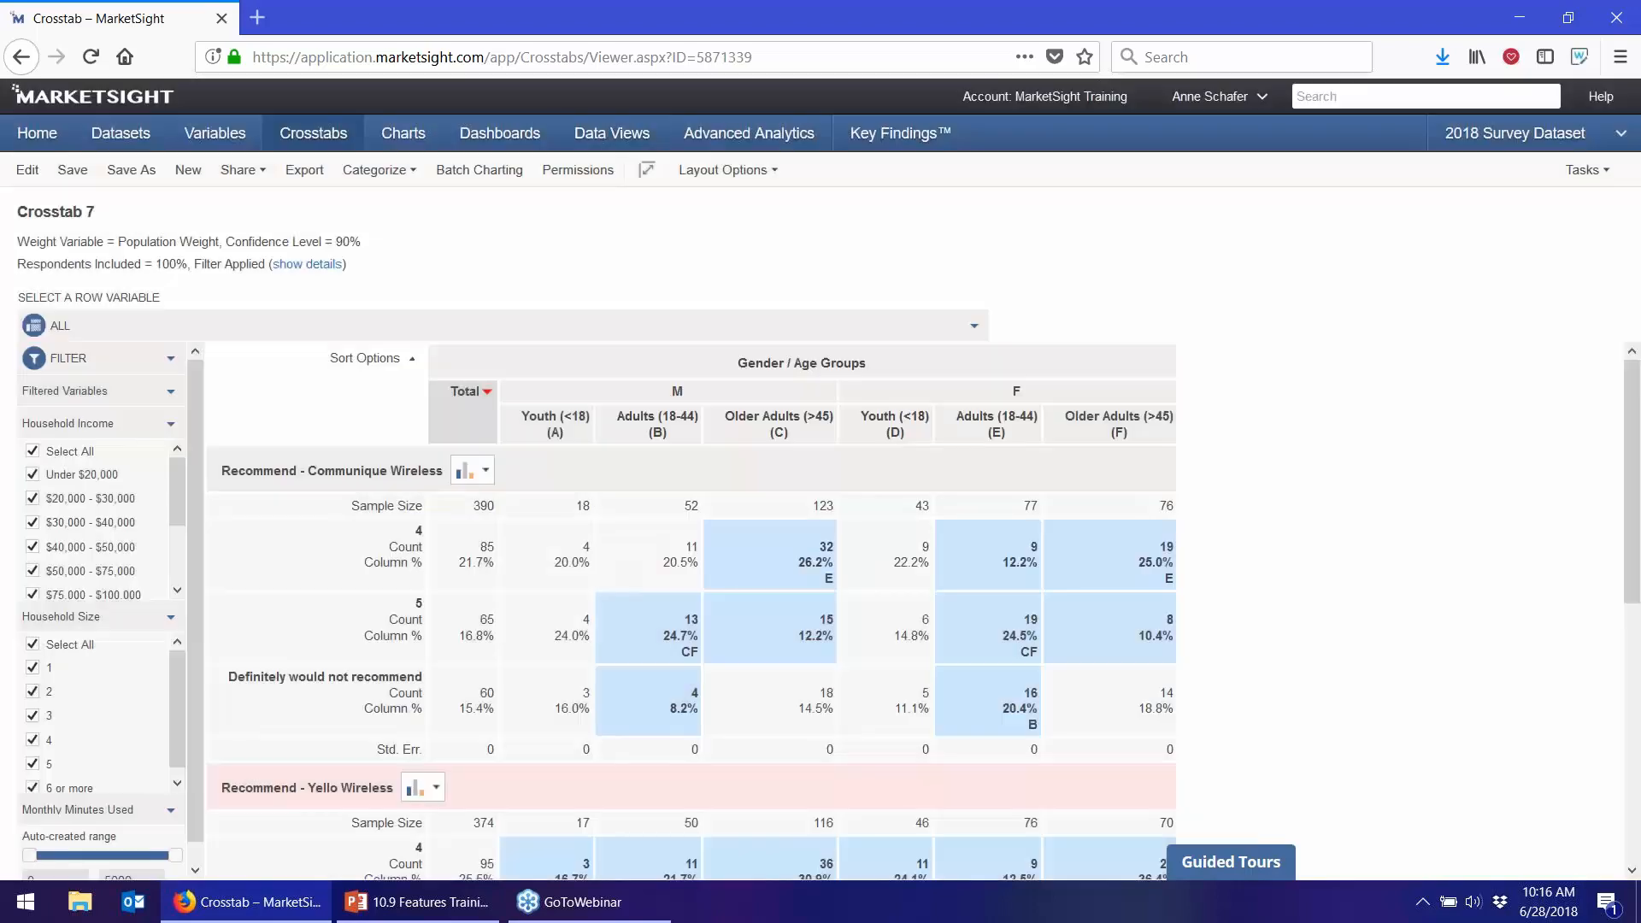
- Leave the crosstab and open the list of data views
click(612, 133)
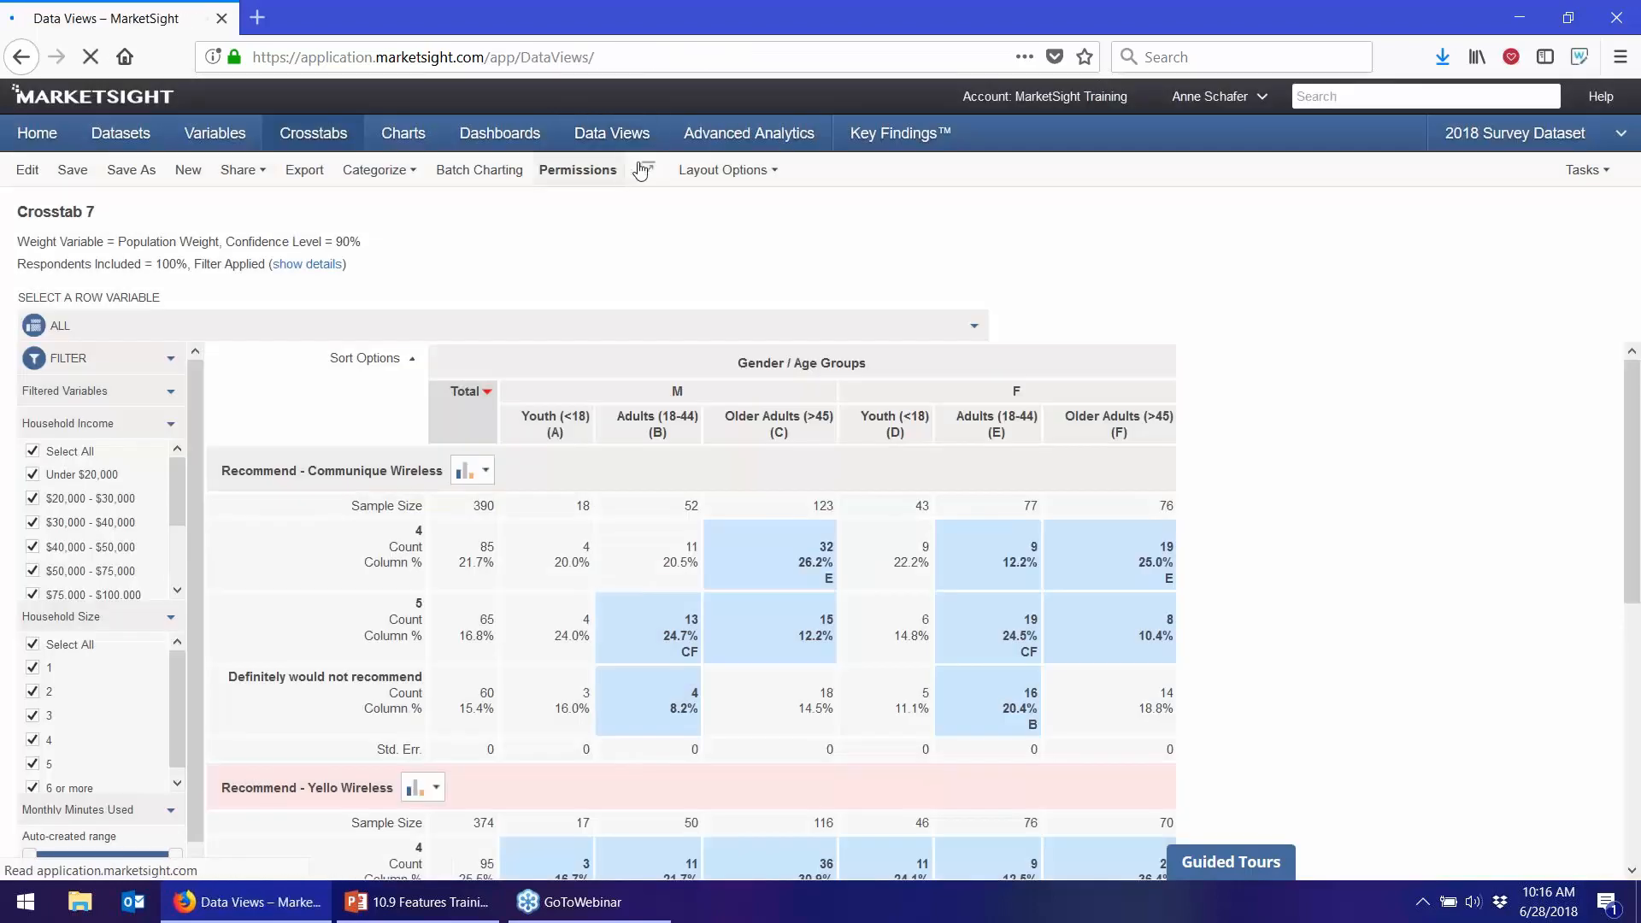